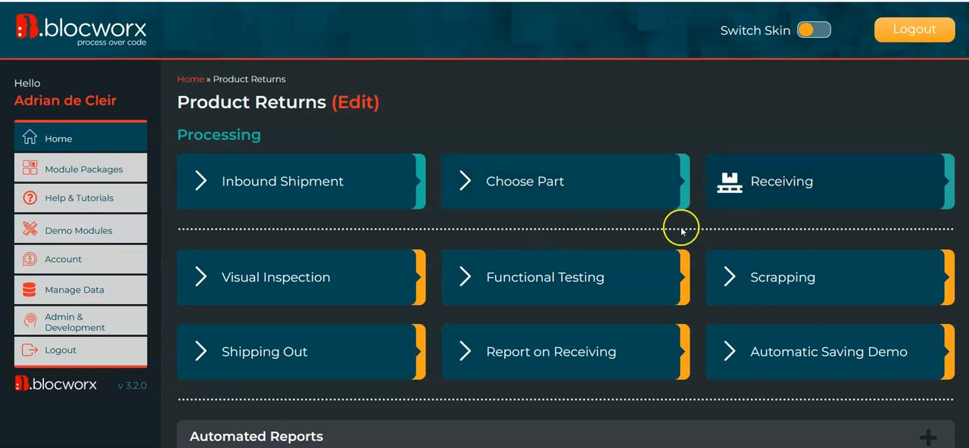
# - Open the Receiving bloc of Product Returns in edit mode, choosing to edit it despite its live data
pyautogui.click(824, 186)
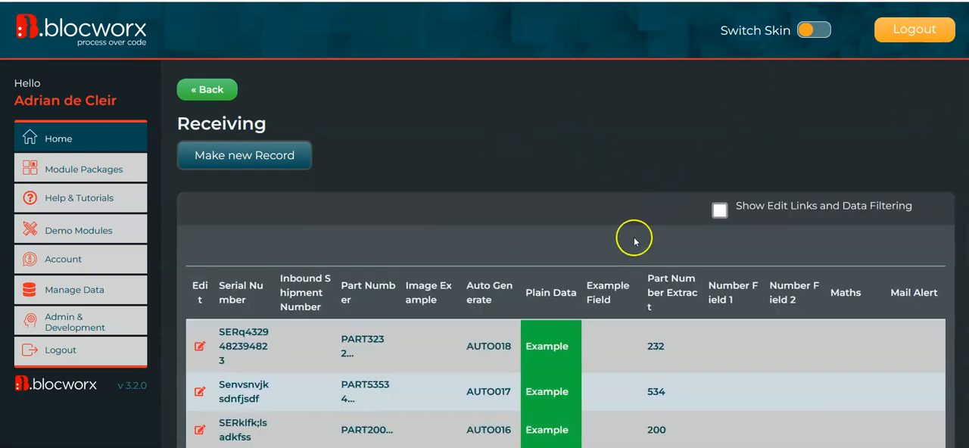
pyautogui.scroll(-15, 560, 302)
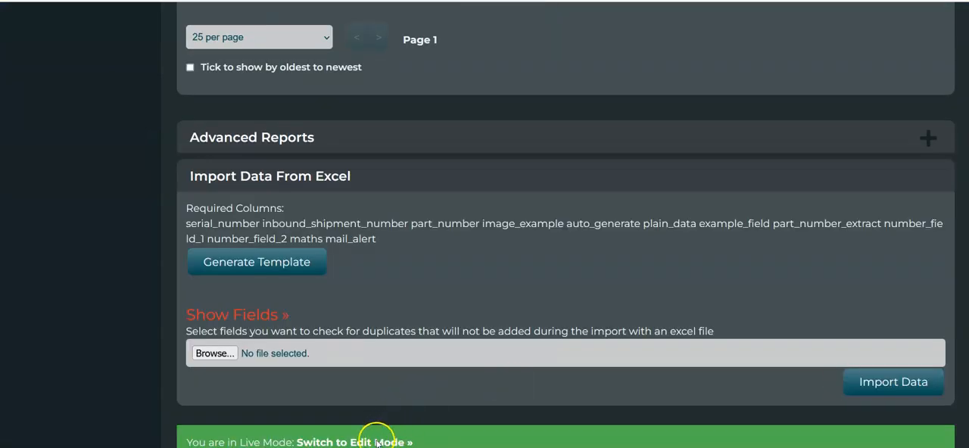
pyautogui.click(376, 442)
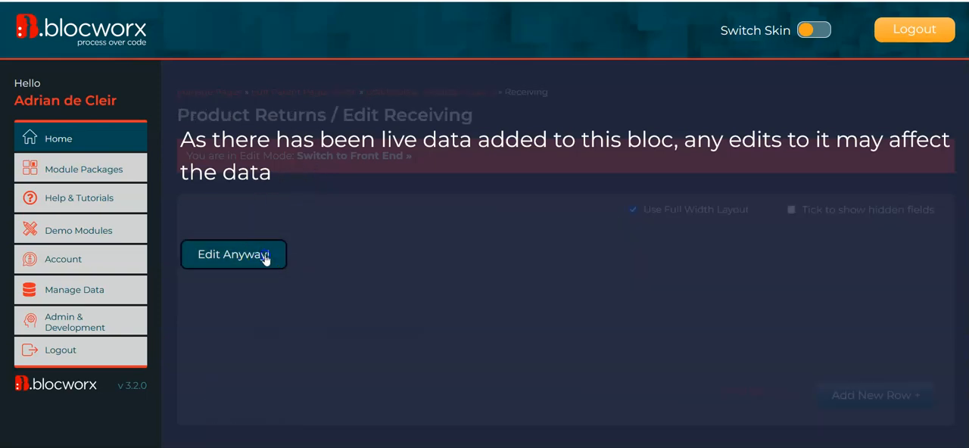
pyautogui.click(259, 255)
# - Review the Receiving bloc's settings down to Bloc, User and Role Access, examining its unrestricted option and assigned roles
pyautogui.scroll(-20, 566, 302)
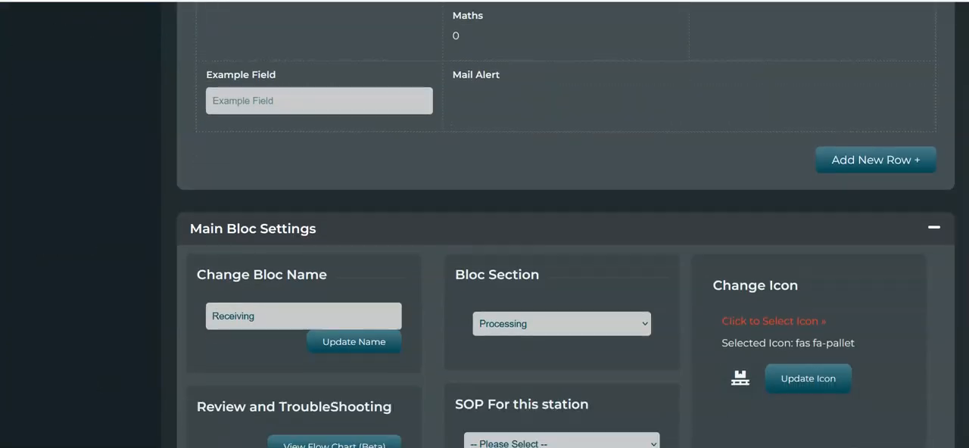
pyautogui.scroll(-20, 566, 227)
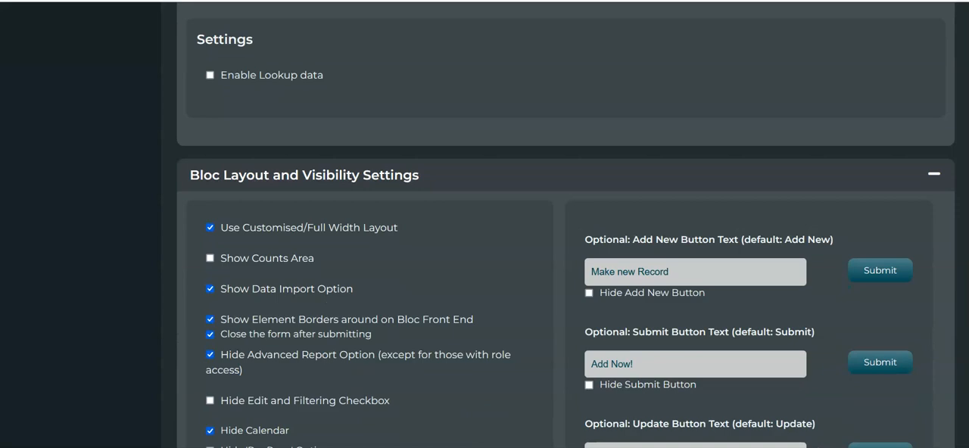
pyautogui.scroll(-20, 567, 227)
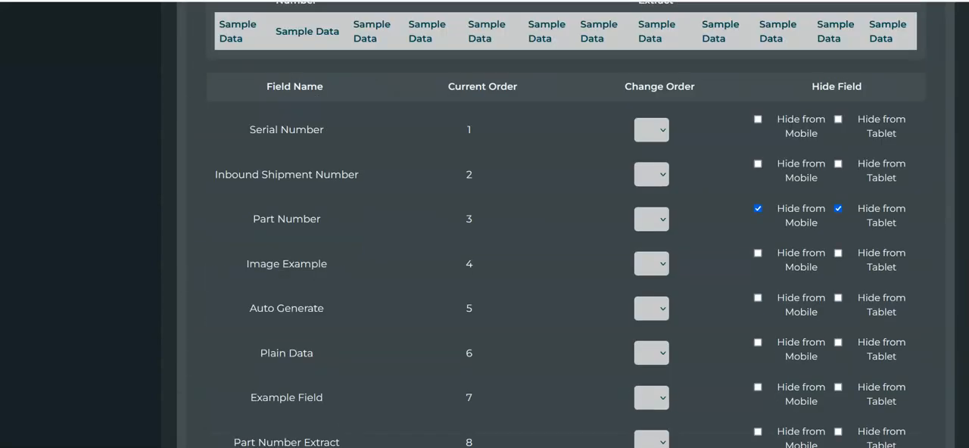
pyautogui.scroll(1, 567, 227)
pyautogui.scroll(1, 933, 280)
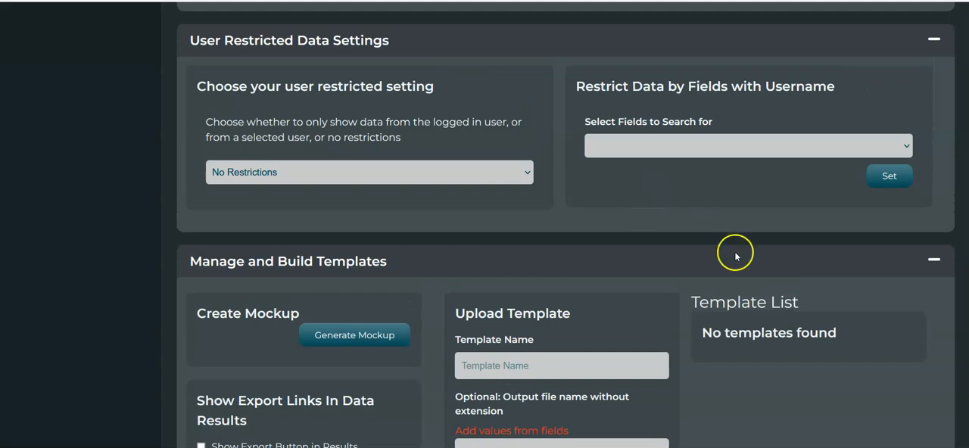
pyautogui.scroll(-9, 566, 227)
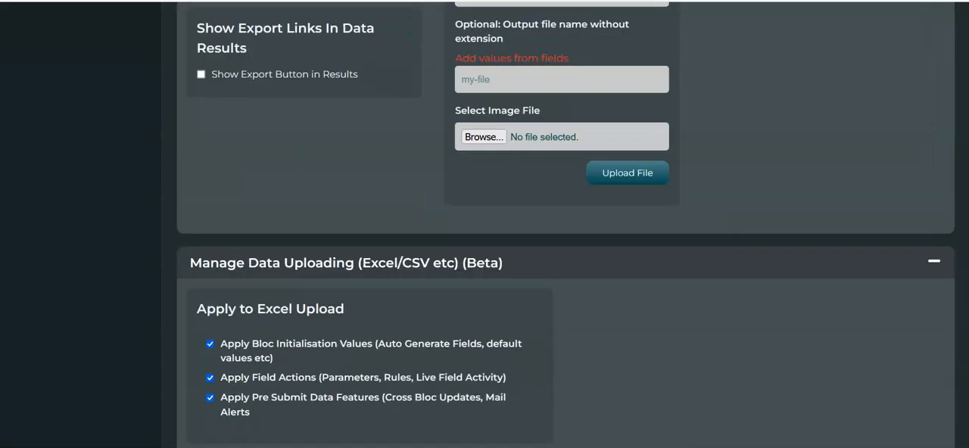
pyautogui.scroll(1, 567, 227)
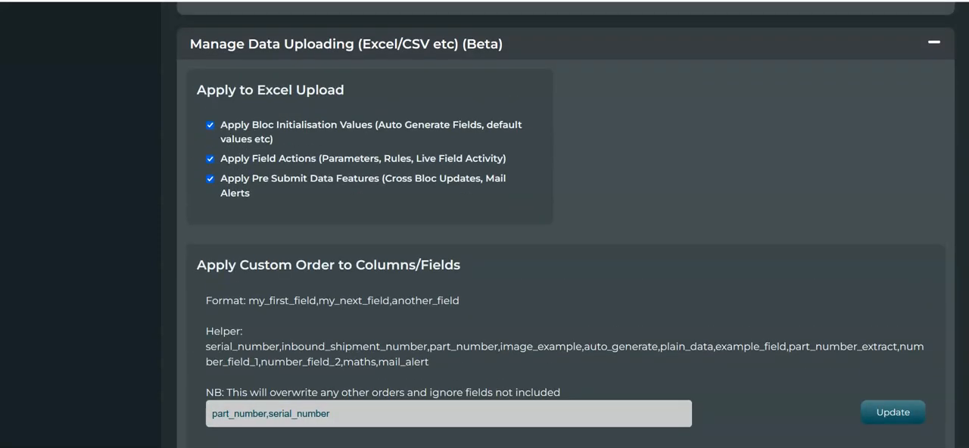
pyautogui.scroll(-6, 567, 227)
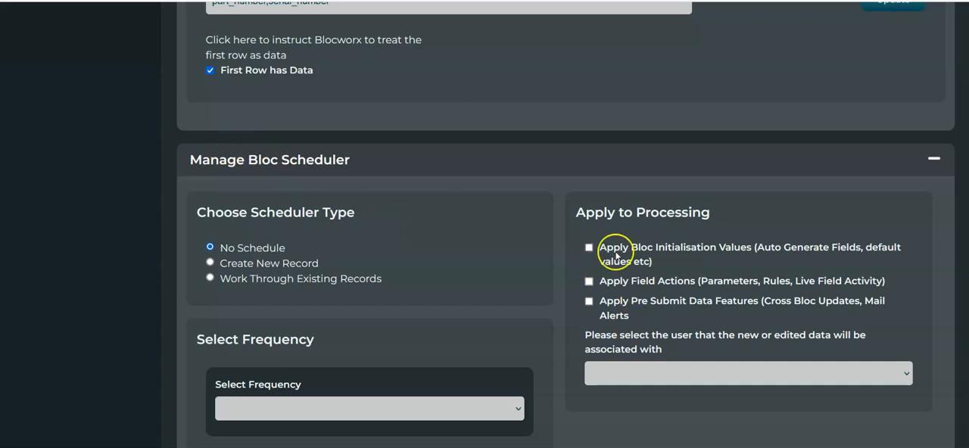
pyautogui.scroll(2, 458, 121)
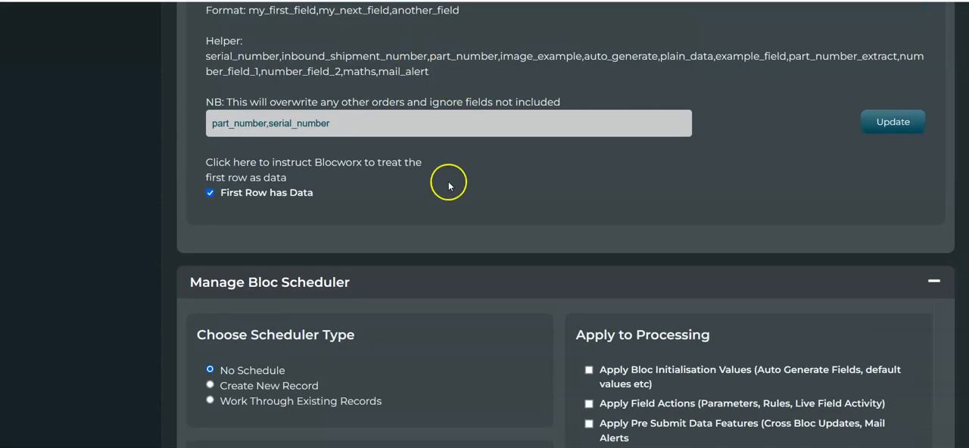
pyautogui.scroll(-6, 449, 186)
pyautogui.scroll(1, 496, 234)
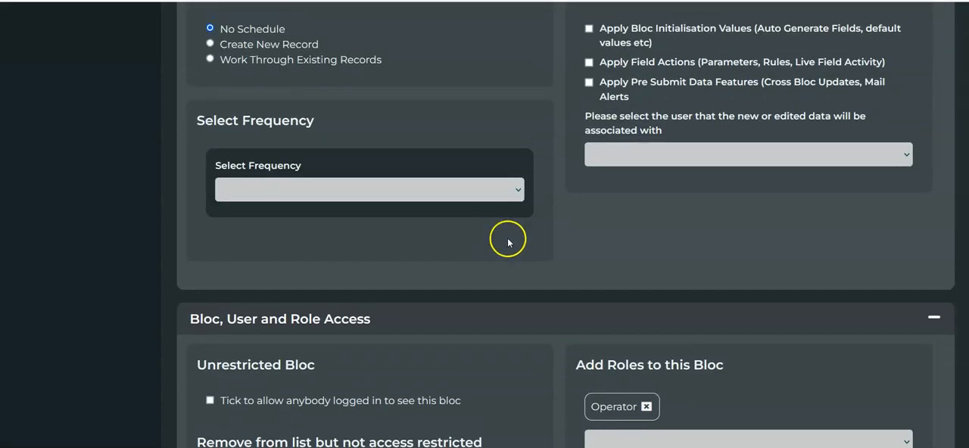
pyautogui.scroll(1, 507, 241)
pyautogui.scroll(-4, 514, 192)
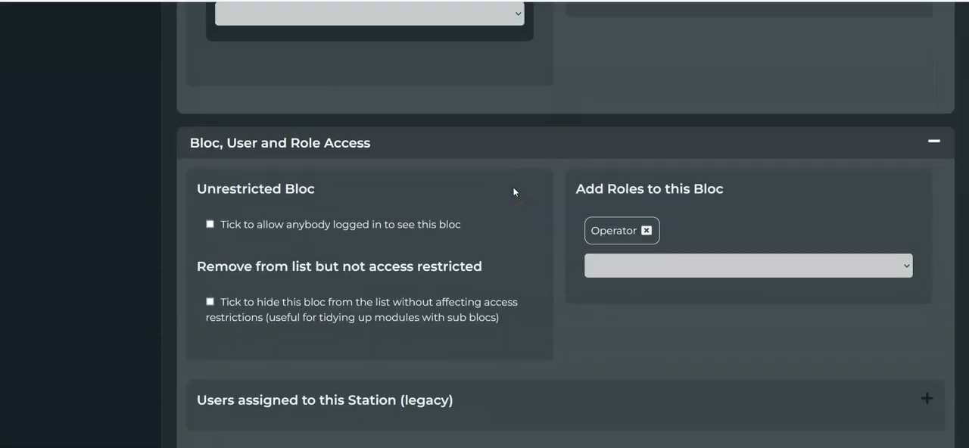
pyautogui.scroll(-1, 458, 242)
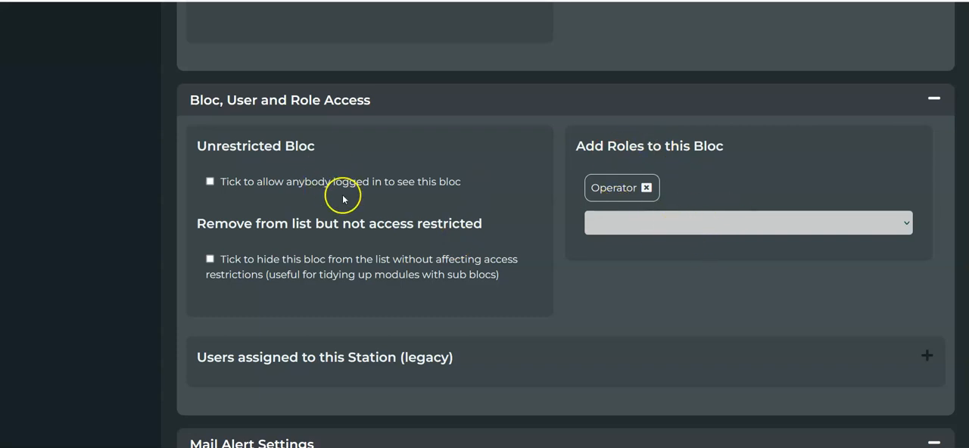
pyautogui.scroll(-1, 255, 218)
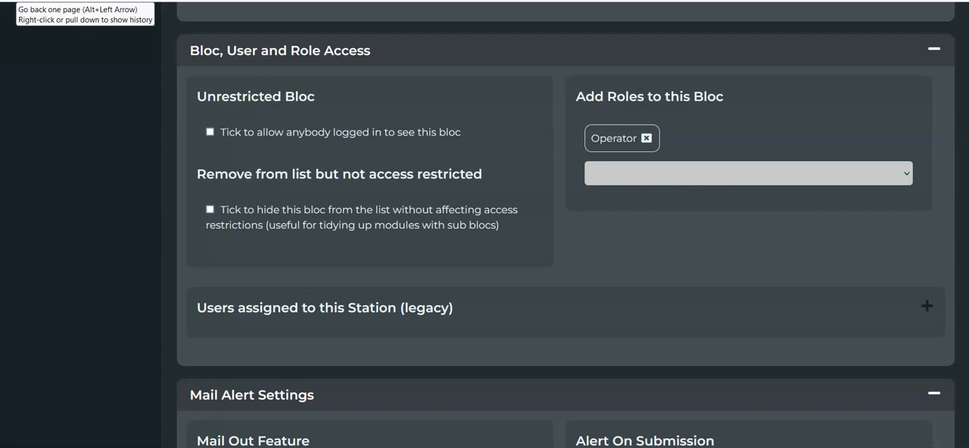
# - Leave the Receiving bloc's edit page and return to the Product Returns module's list of blocs
pyautogui.hotkey('alt', 'Left')
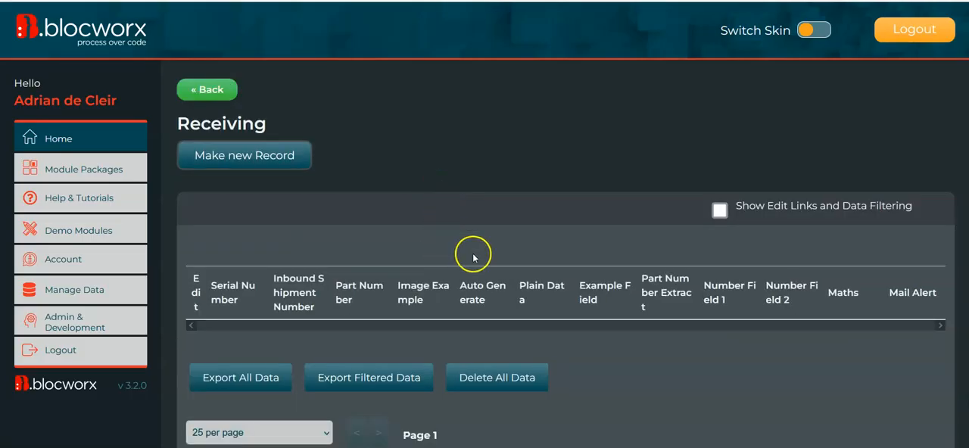
pyautogui.click(211, 94)
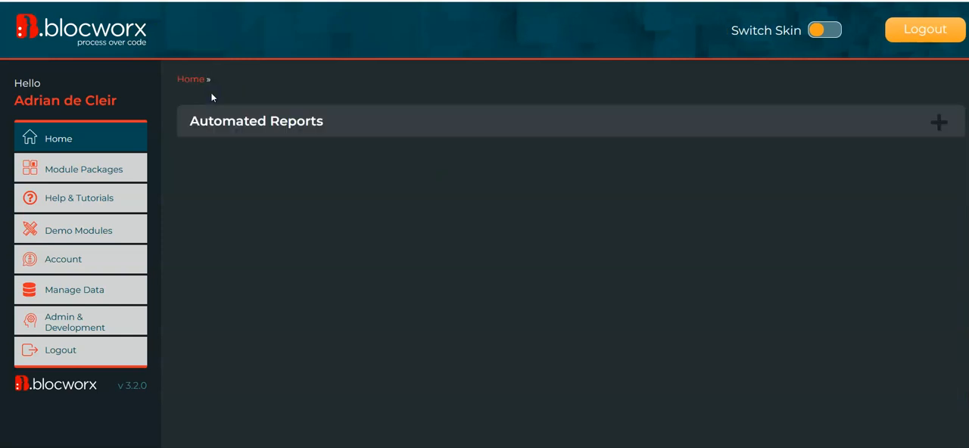
pyautogui.scroll(-1, 726, 163)
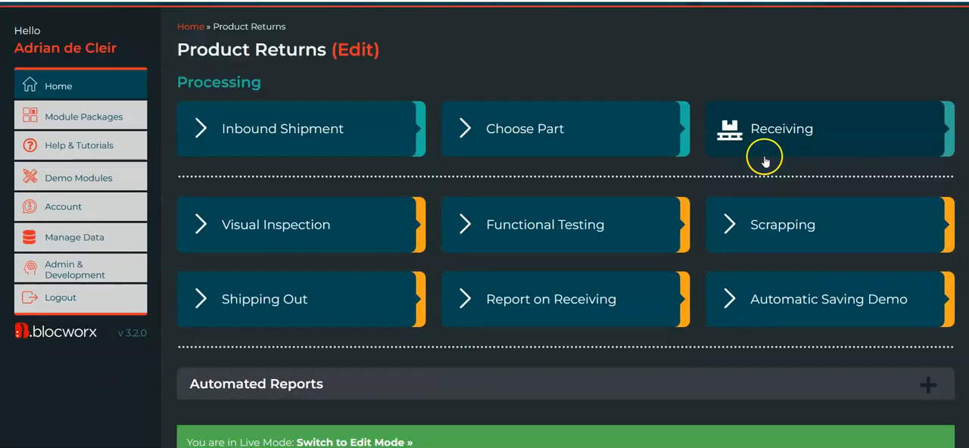
# - Open the Report on Receiving bloc in edit mode, proceeding with editing anyway
pyautogui.click(581, 315)
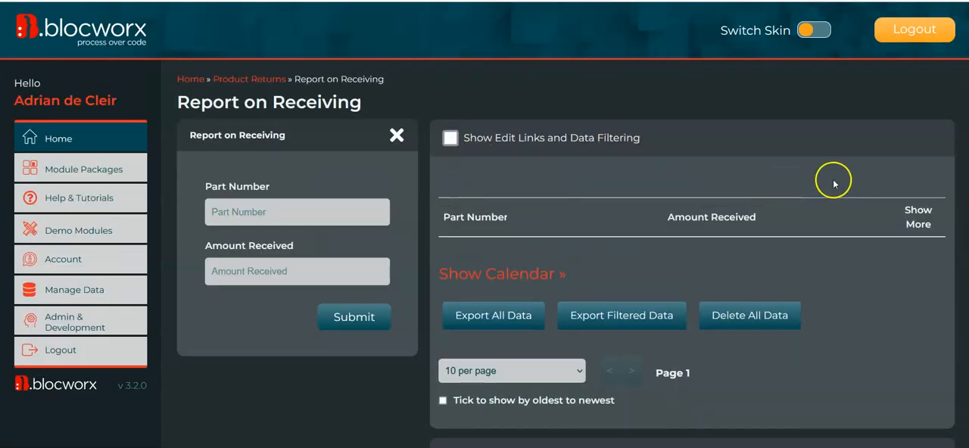
pyautogui.scroll(-5, 566, 265)
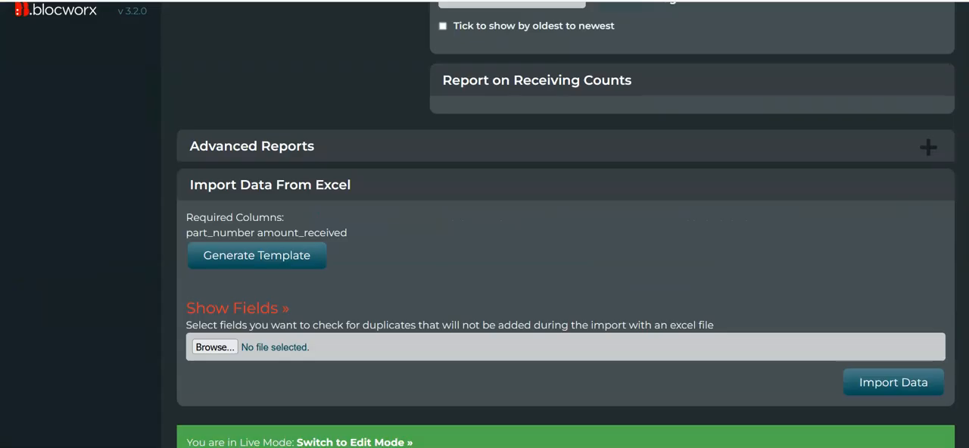
pyautogui.click(373, 443)
pyautogui.click(258, 254)
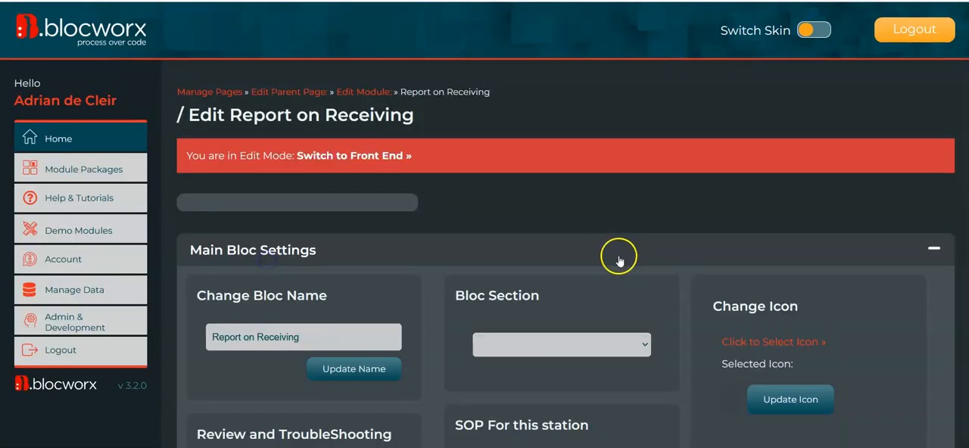
# - Allow anybody logged in to see the Report on Receiving bloc under its Bloc, User and Role Access settings
pyautogui.scroll(-20, 618, 260)
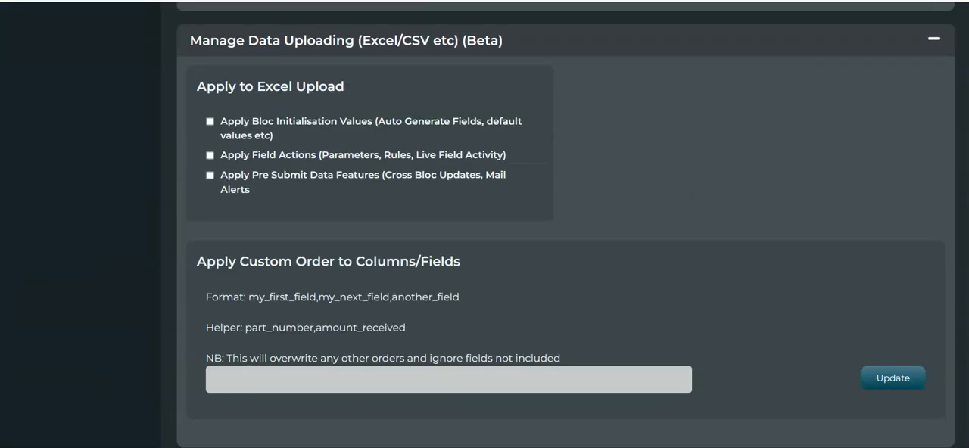
pyautogui.scroll(-10, 567, 224)
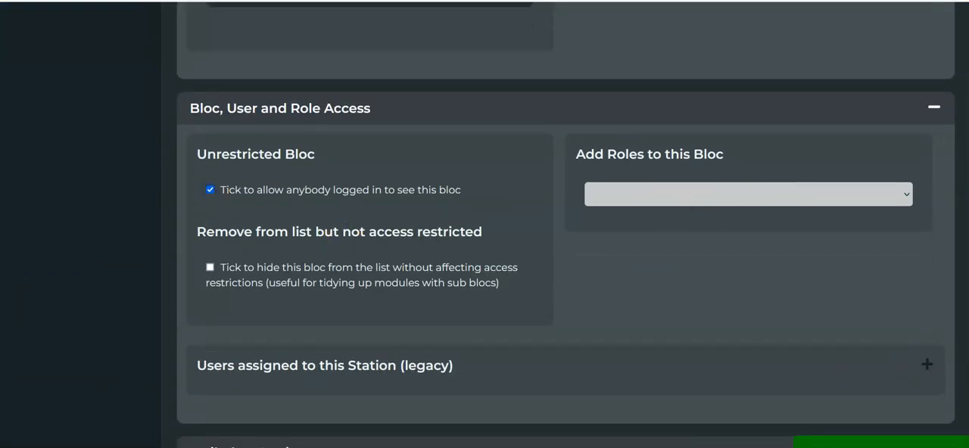
pyautogui.scroll(20, 566, 224)
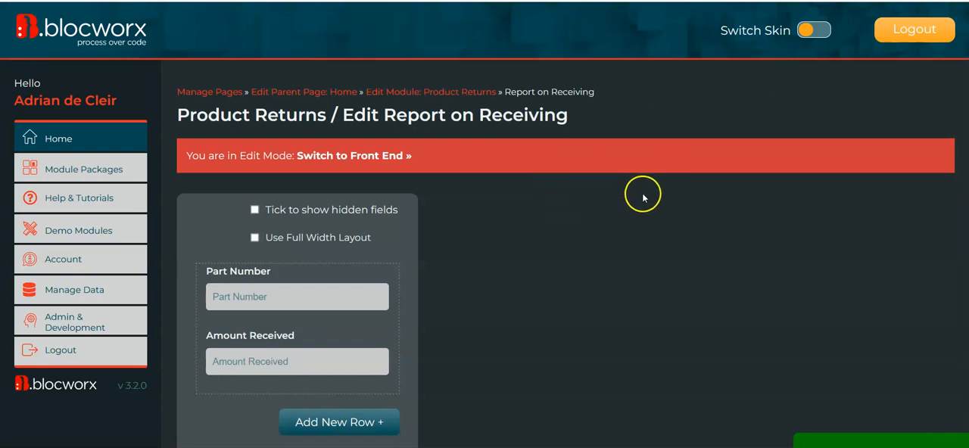
pyautogui.scroll(-1, 628, 246)
pyautogui.scroll(-1, 628, 246)
pyautogui.scroll(2, 893, 61)
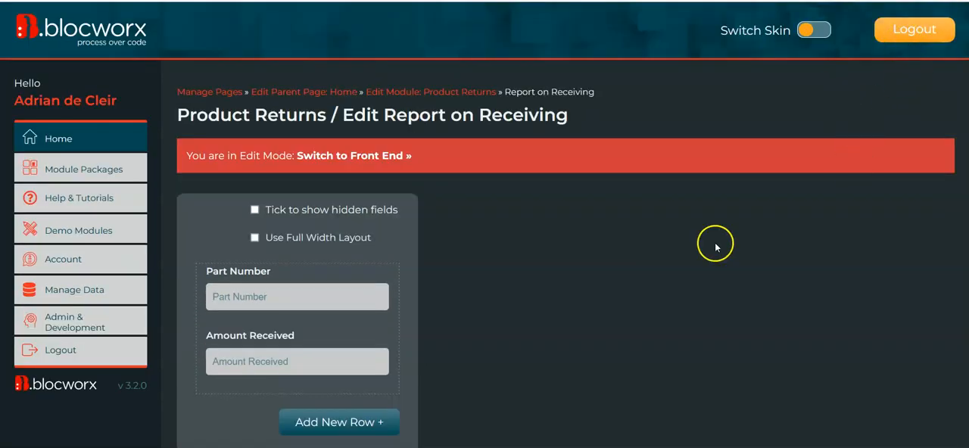
# - Log out of the administrator account, leaving the edit page, and log in with the saved employee account
pyautogui.click(916, 32)
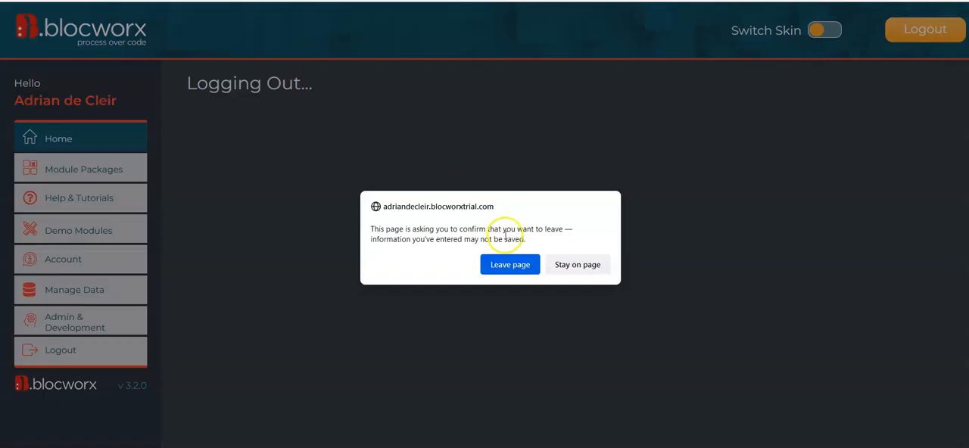
pyautogui.click(529, 269)
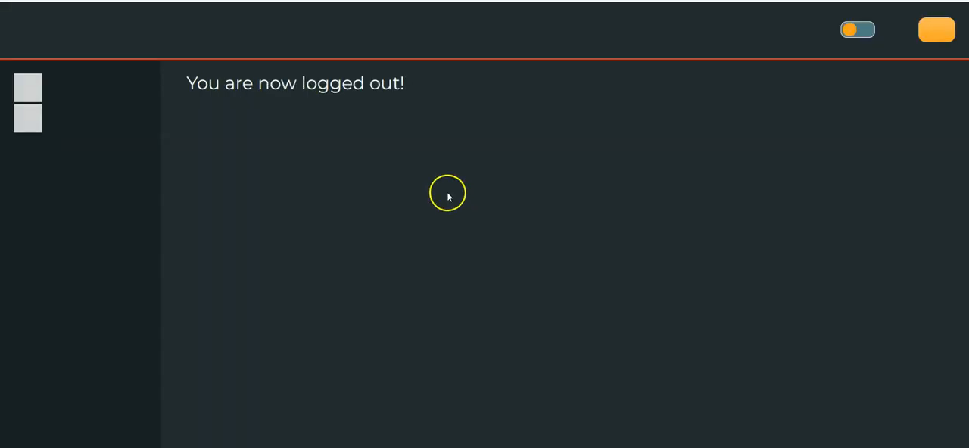
pyautogui.click(513, 180)
pyautogui.write('t')
pyautogui.click(534, 220)
pyautogui.click(704, 291)
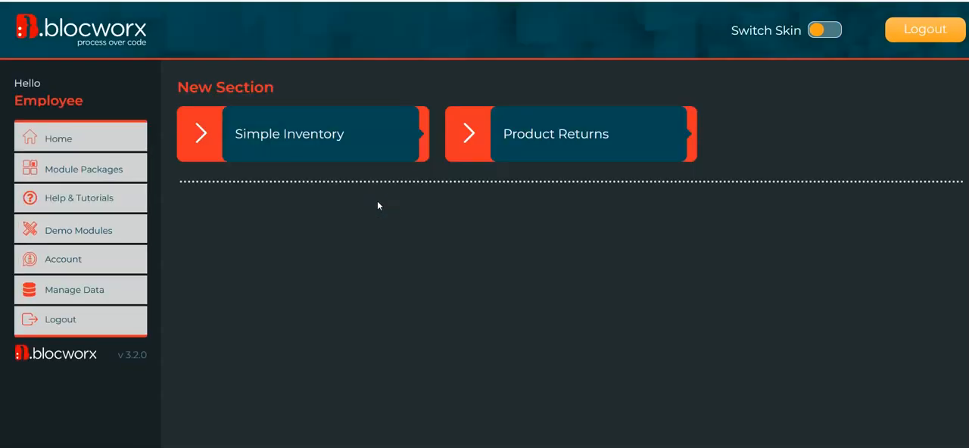
# - Open Product Returns as the employee and examine the accessible Report on Receiving bloc
pyautogui.click(512, 153)
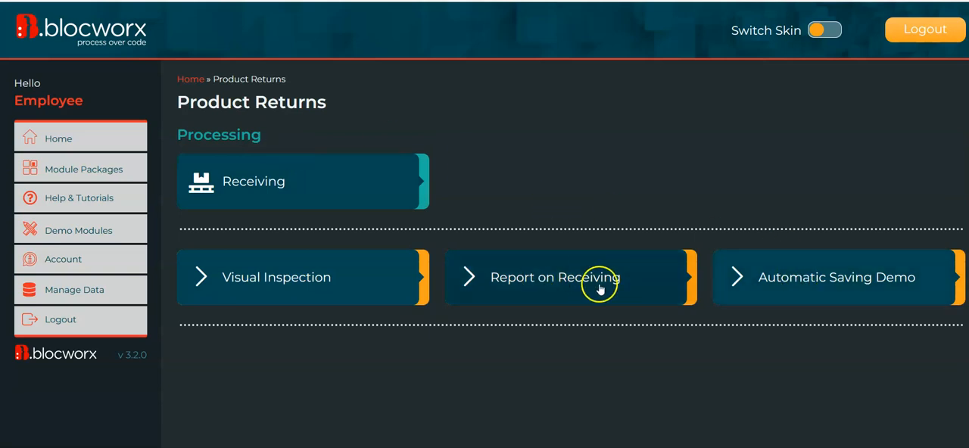
pyautogui.click(547, 281)
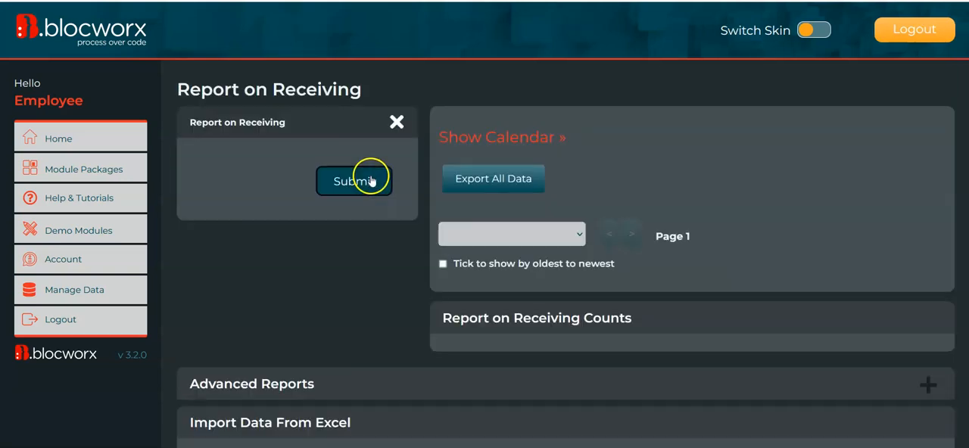
pyautogui.scroll(-2, 394, 280)
pyautogui.scroll(-3, 397, 301)
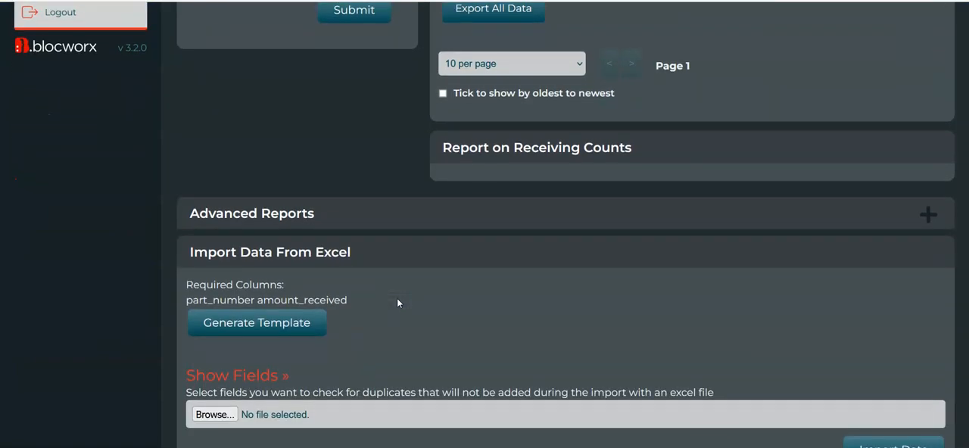
pyautogui.scroll(6, 397, 303)
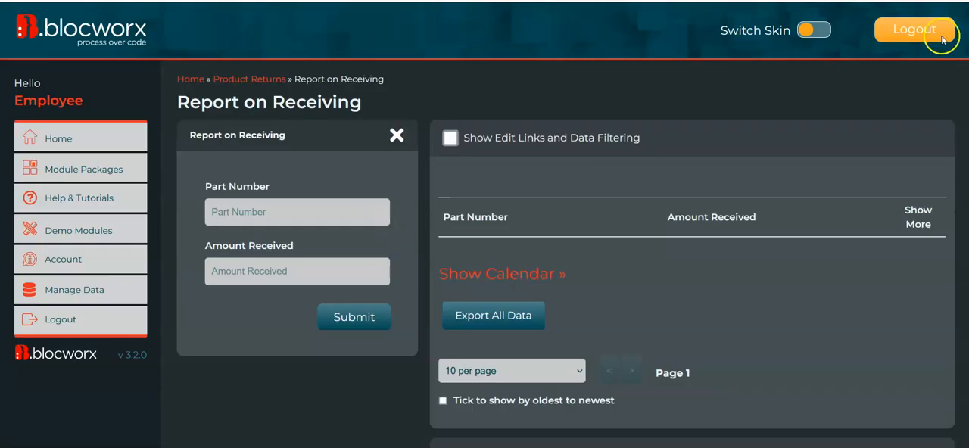
# - Log out of the employee account and log back in with the saved administrator account
pyautogui.click(913, 34)
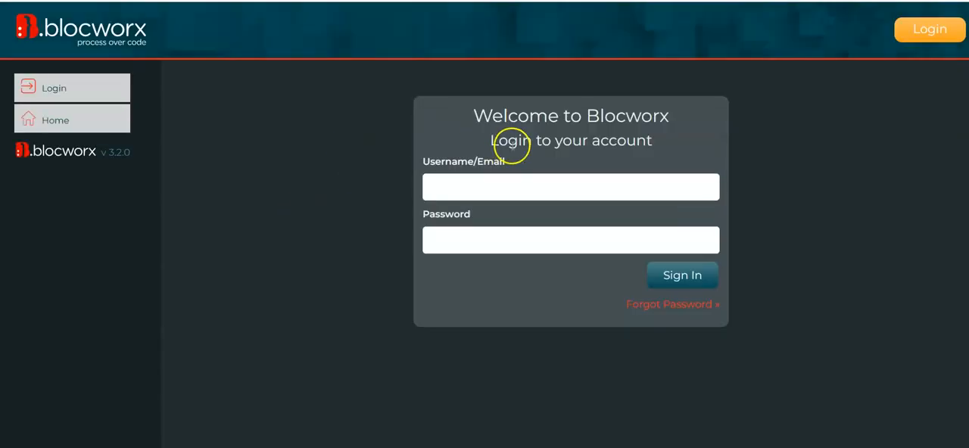
pyautogui.click(528, 197)
pyautogui.write('adr')
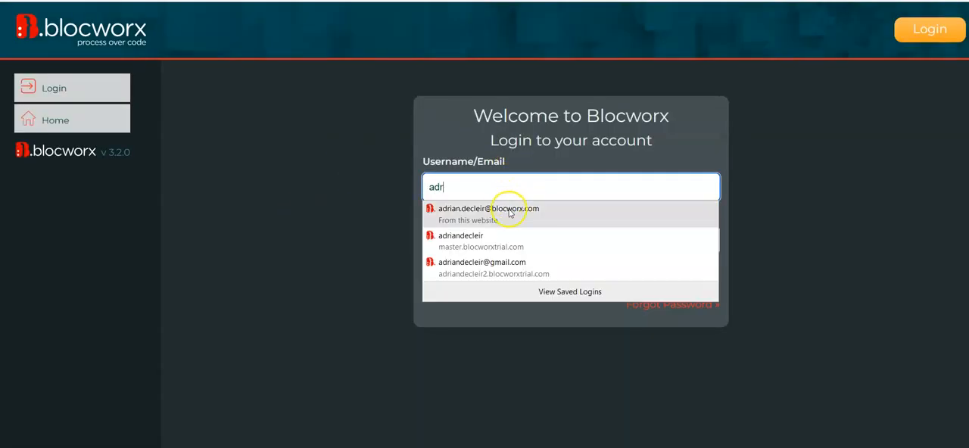
pyautogui.click(634, 213)
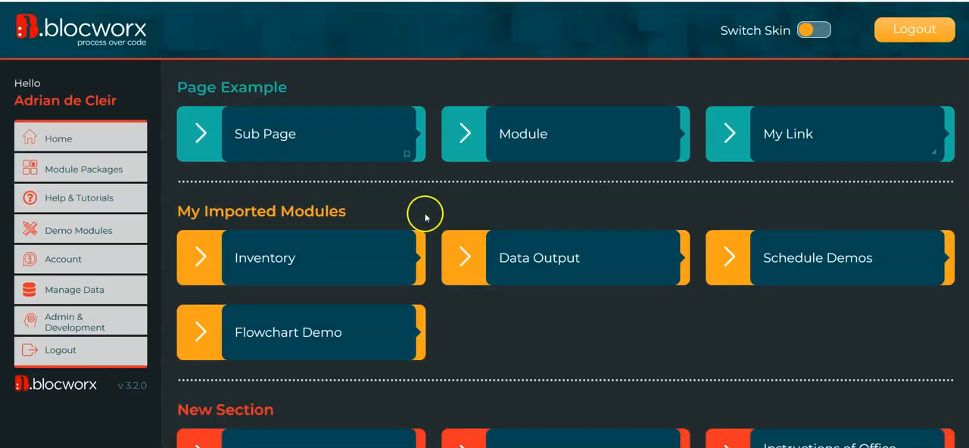
# - Open the Product Returns module from the home page and switch it to edit mode
pyautogui.scroll(-5, 533, 223)
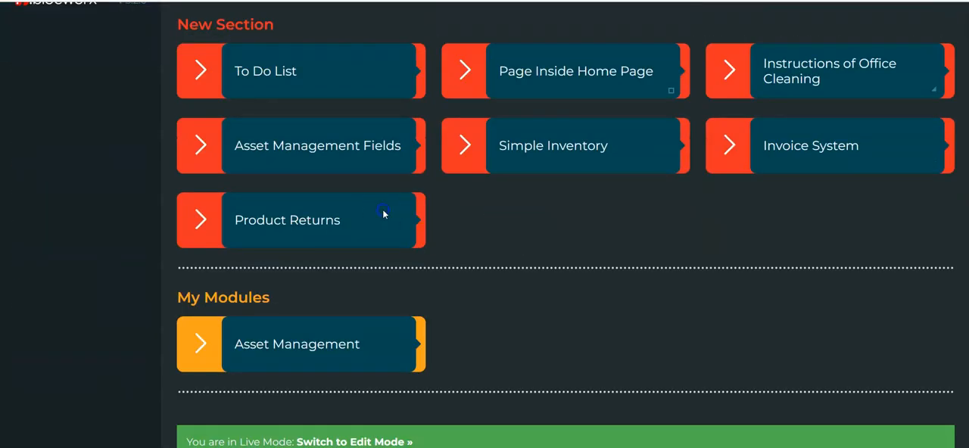
pyautogui.click(376, 230)
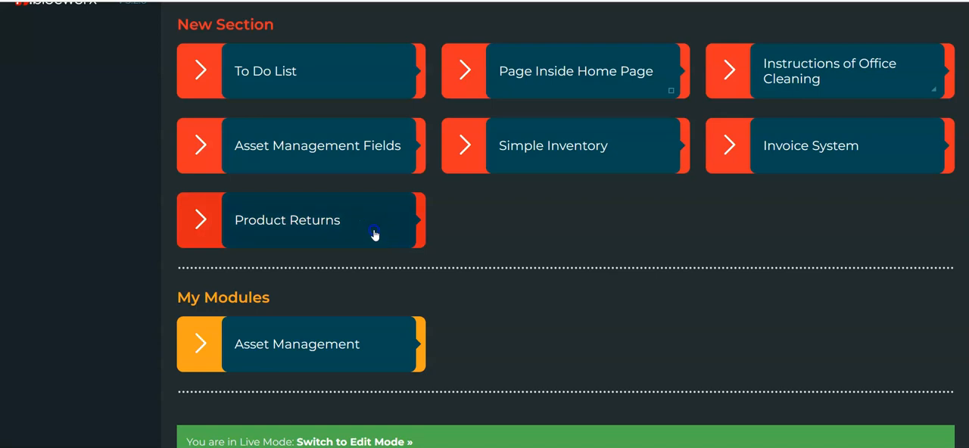
pyautogui.scroll(-1, 560, 182)
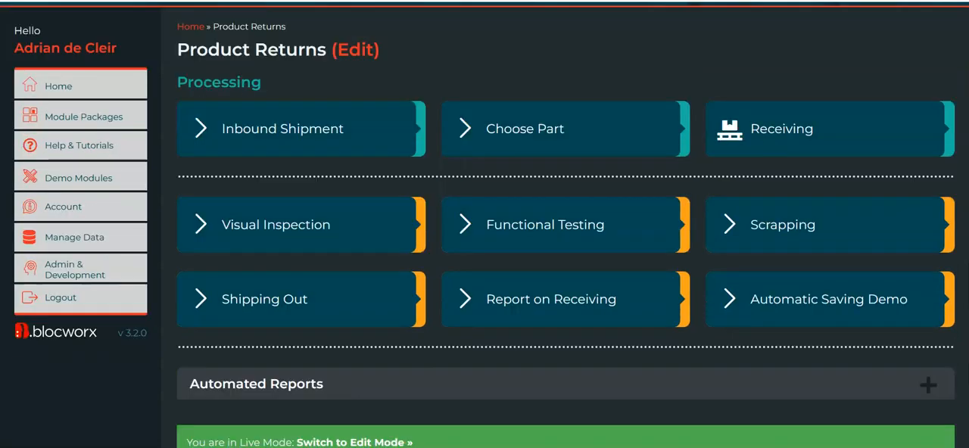
pyautogui.click(365, 441)
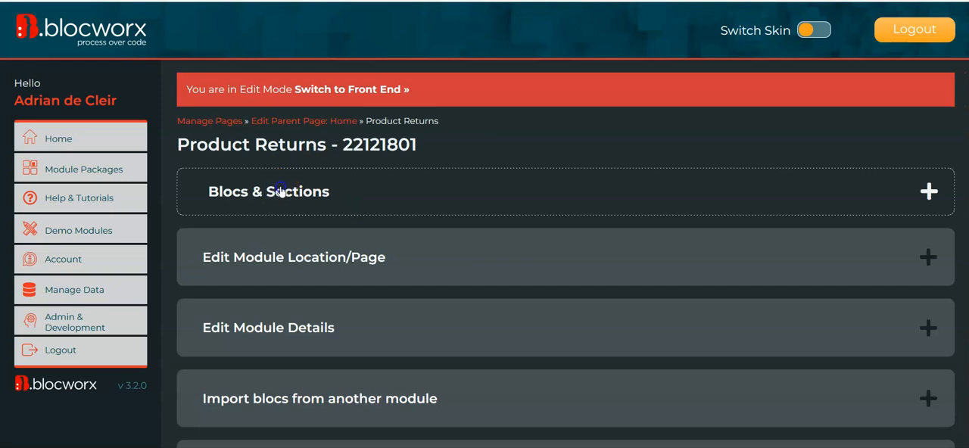
pyautogui.click(280, 192)
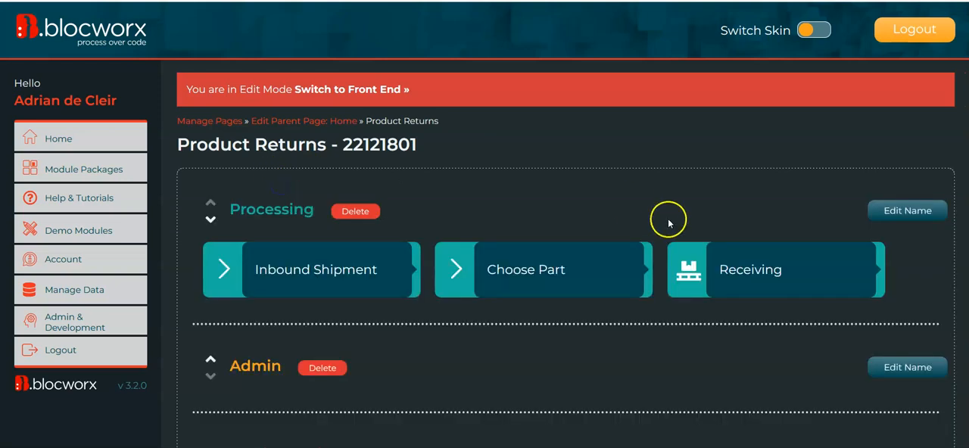
# - Open the Report on Receiving bloc for editing despite its existing live data
pyautogui.scroll(-3, 504, 223)
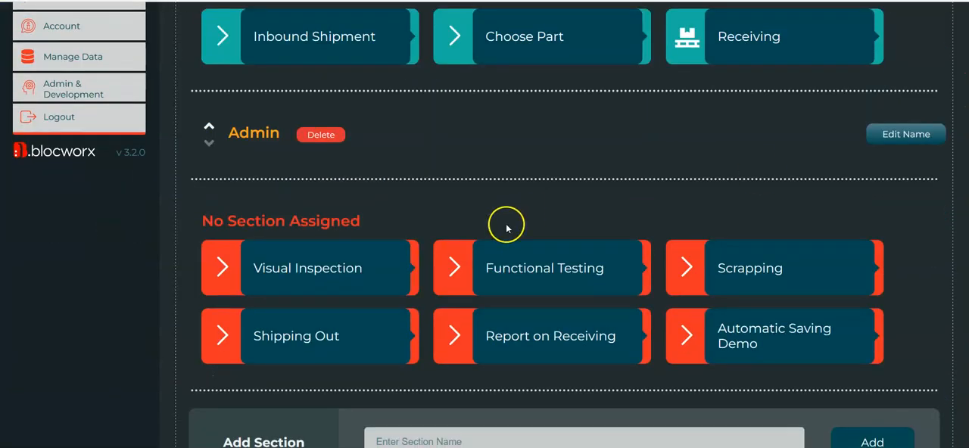
pyautogui.click(558, 346)
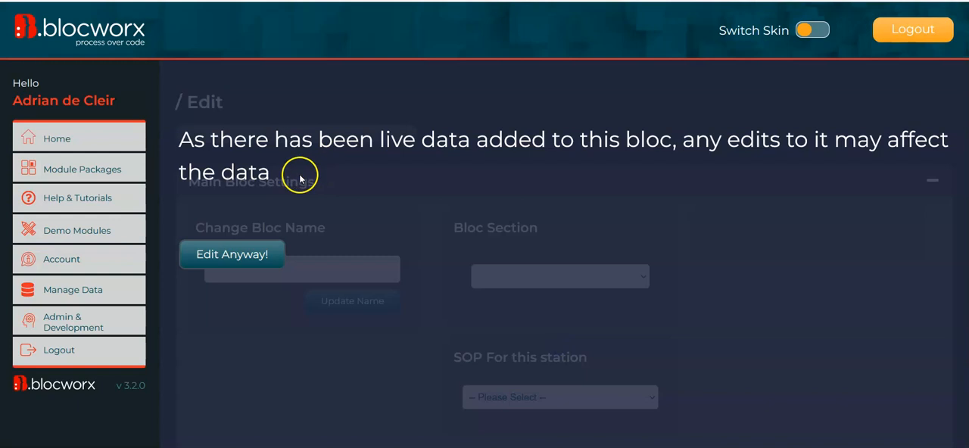
pyautogui.click(260, 258)
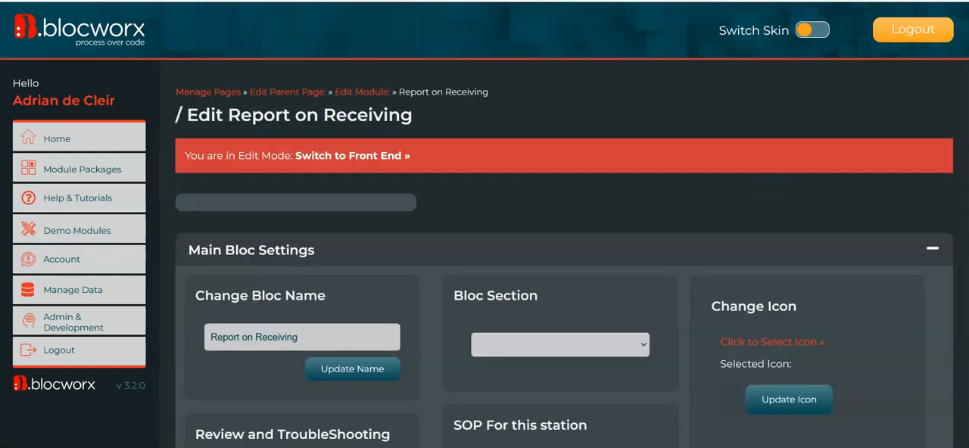
# - Assign the Employee user to the Report on Receiving bloc under its legacy station user assignments
pyautogui.scroll(-15, 564, 265)
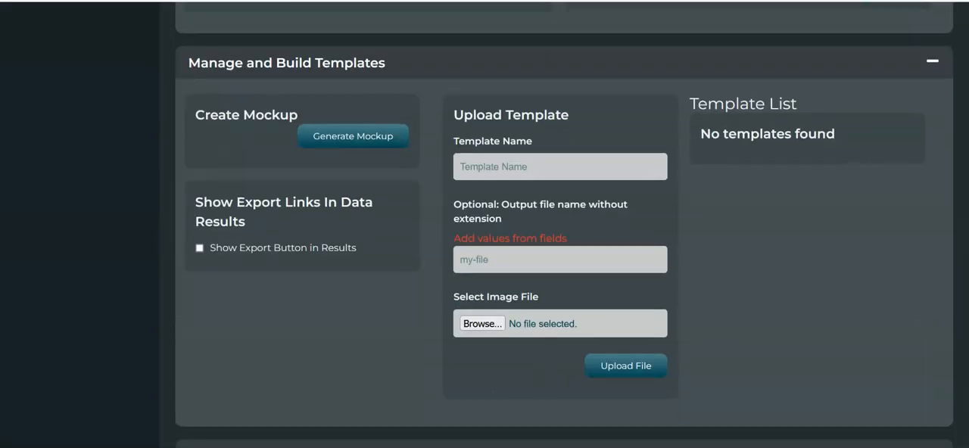
pyautogui.scroll(10, 235, 182)
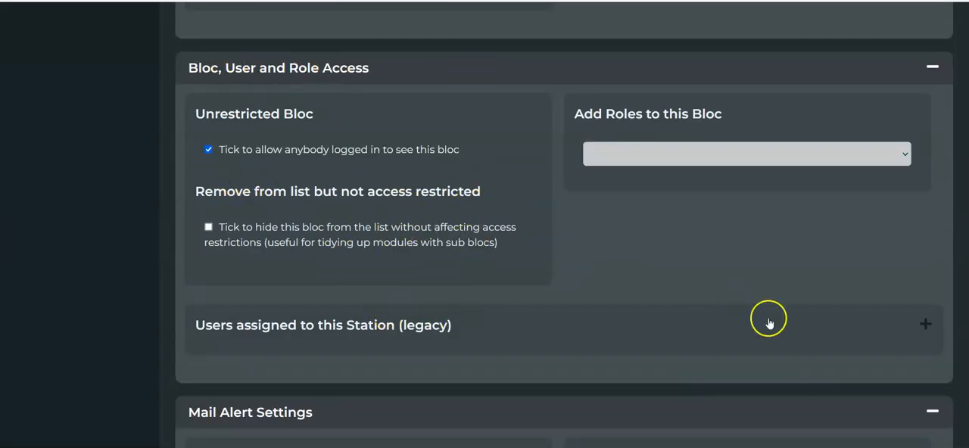
pyautogui.scroll(-1, 908, 319)
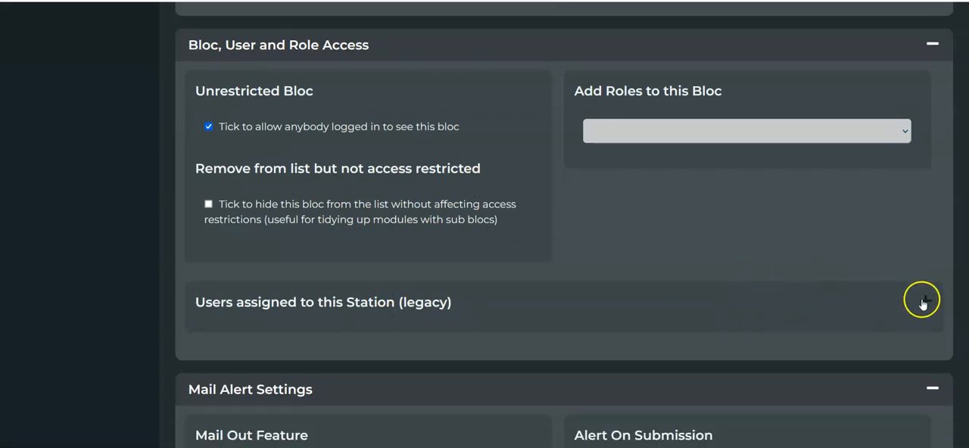
pyautogui.click(922, 301)
pyautogui.scroll(-2, 603, 216)
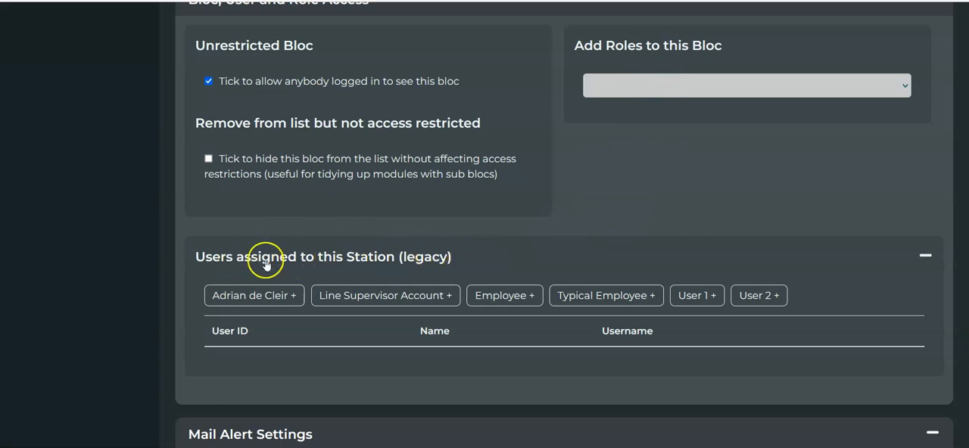
pyautogui.scroll(-1, 296, 237)
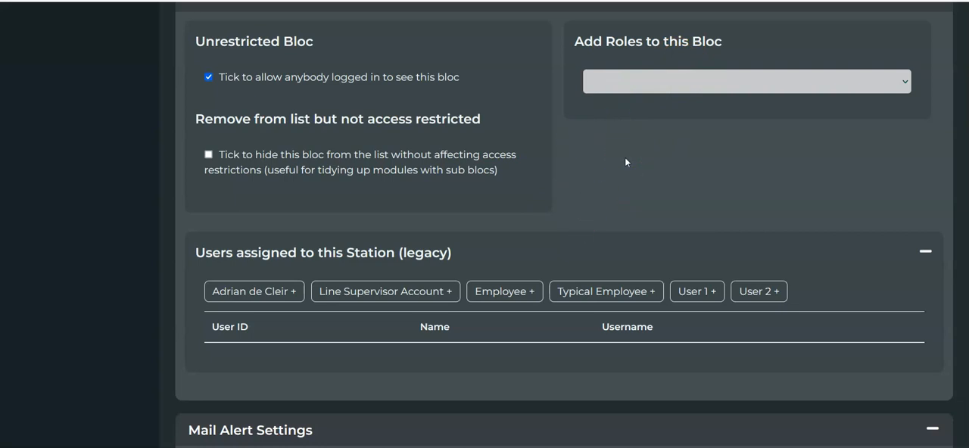
pyautogui.click(637, 73)
pyautogui.click(569, 176)
pyautogui.click(497, 292)
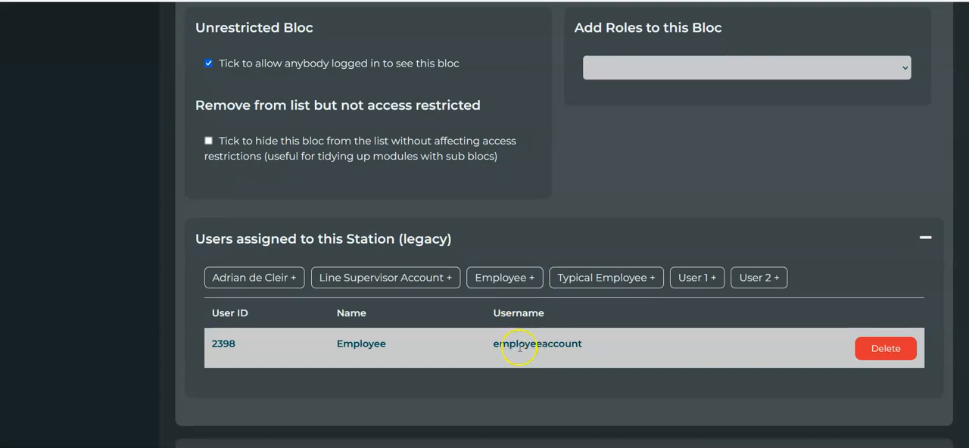
# - Disable unrestricted access for anybody logged in and hide the bloc from the list without affecting access restrictions
pyautogui.scroll(1, 581, 216)
pyautogui.scroll(-1, 573, 255)
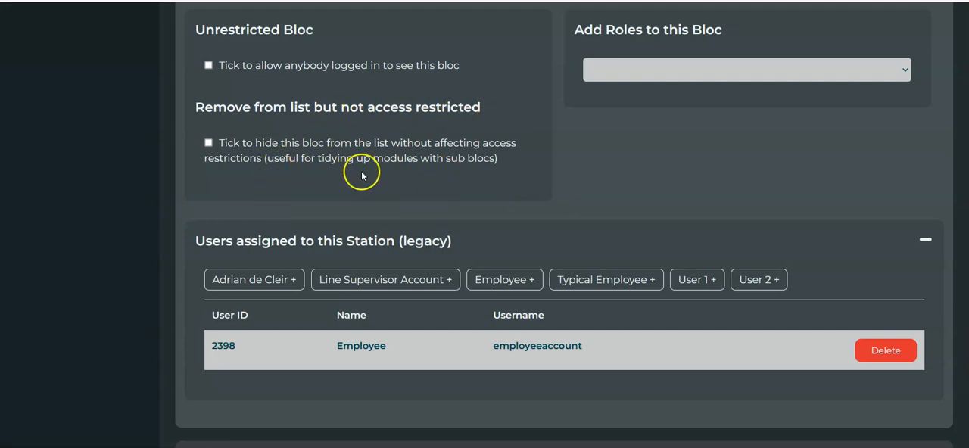
pyautogui.scroll(1, 17, 437)
pyautogui.click(210, 163)
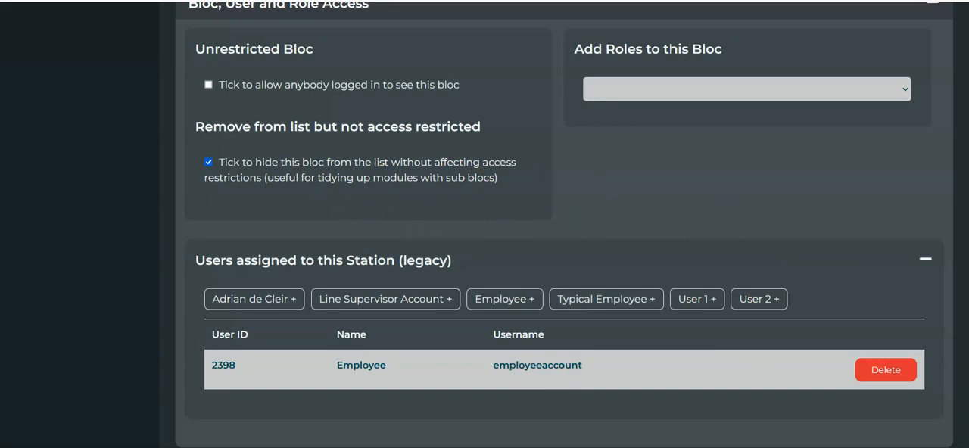
# - Switch the Report on Receiving bloc to the front end and copy its page address
pyautogui.moveTo(967, 424); pyautogui.dragTo(960, 4)
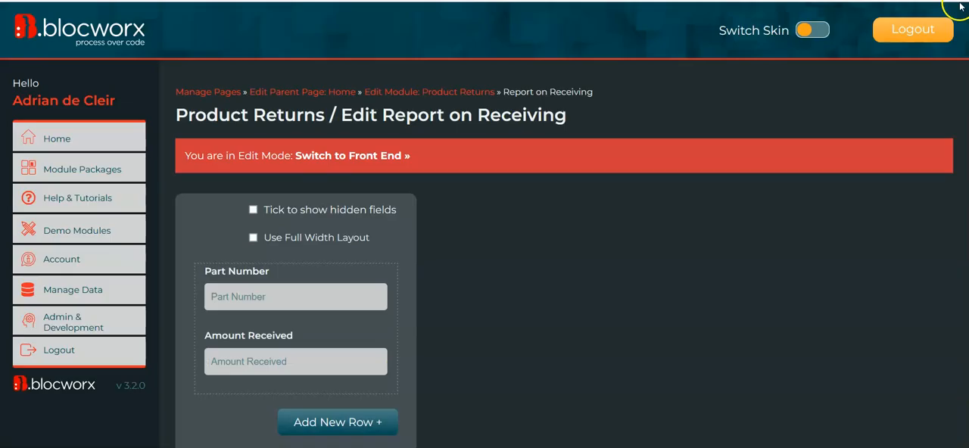
pyautogui.click(373, 157)
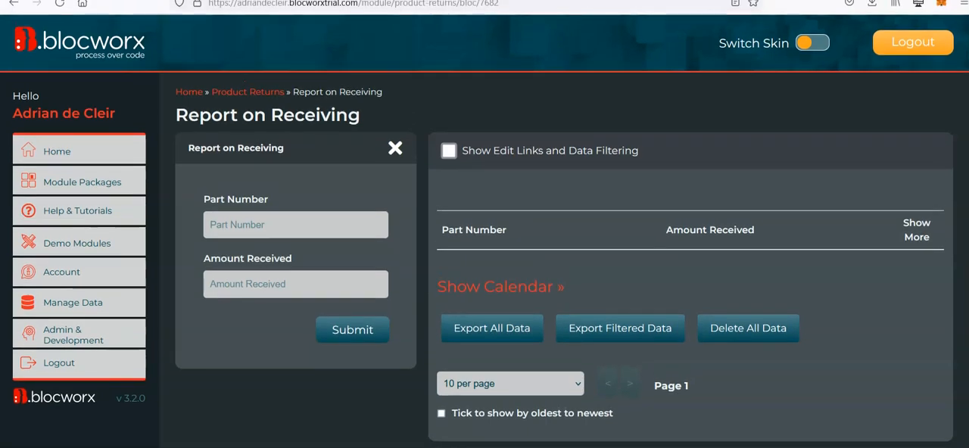
pyautogui.click(514, 7)
pyautogui.hotkey('ctrl', 'c')
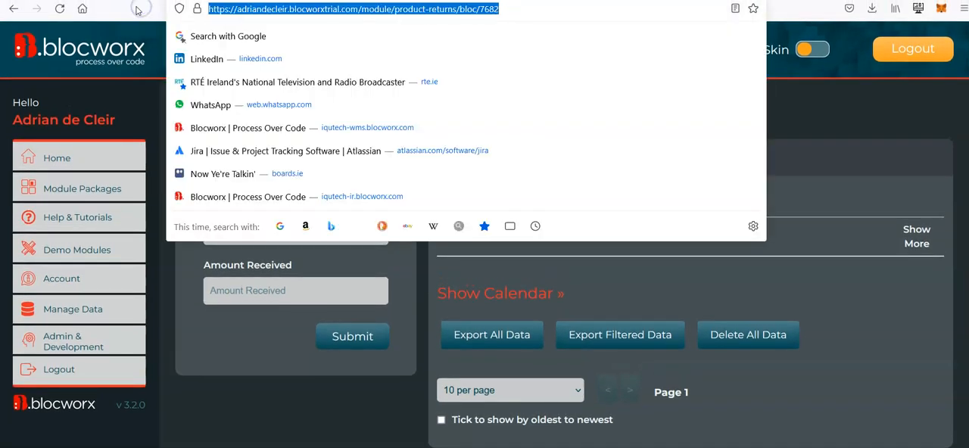
pyautogui.click(822, 121)
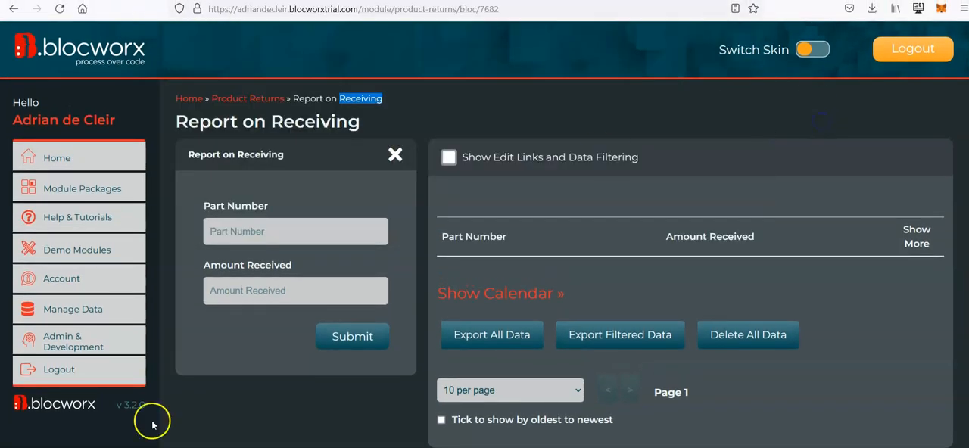
# - Open Notepad, paste the copied bloc address into it, and return to the browser
pyautogui.press('super')
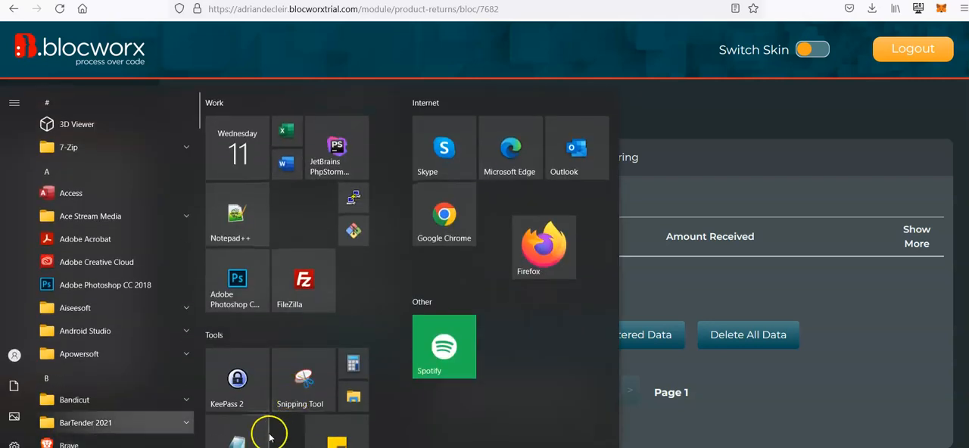
pyautogui.click(267, 428)
pyautogui.hotkey('ctrl', 'v')
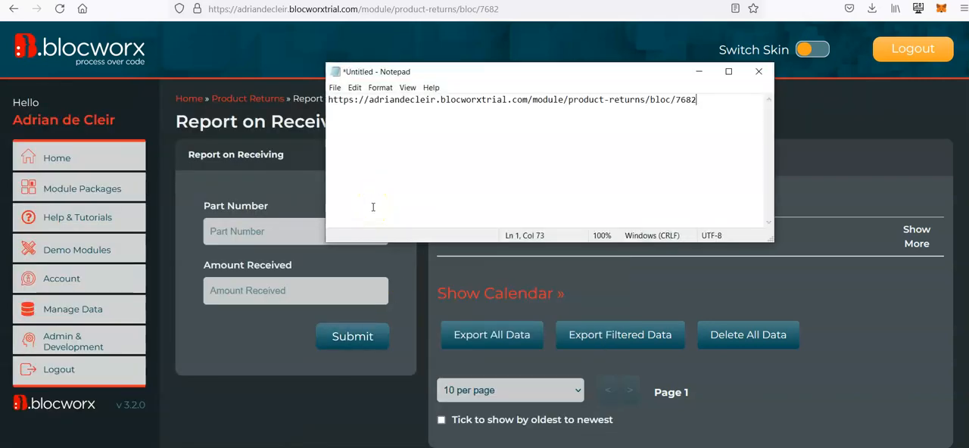
pyautogui.click(860, 176)
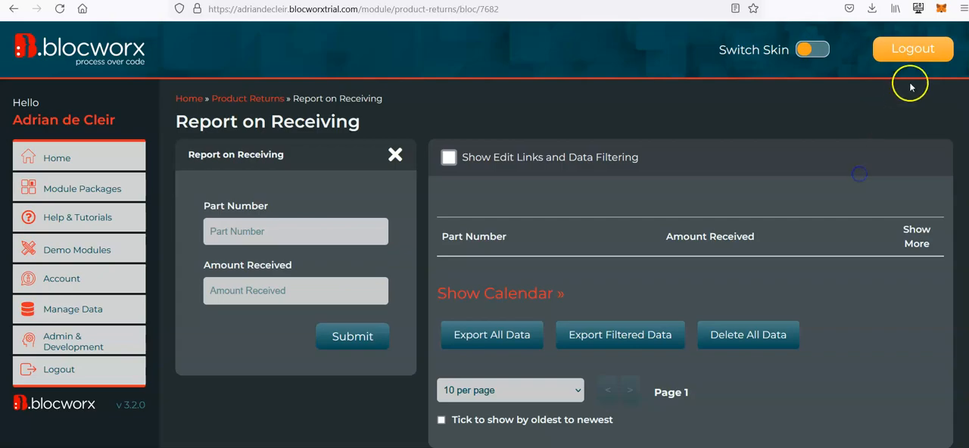
# - Switch from the administrator to the saved employee account and open Product Returns
pyautogui.click(933, 45)
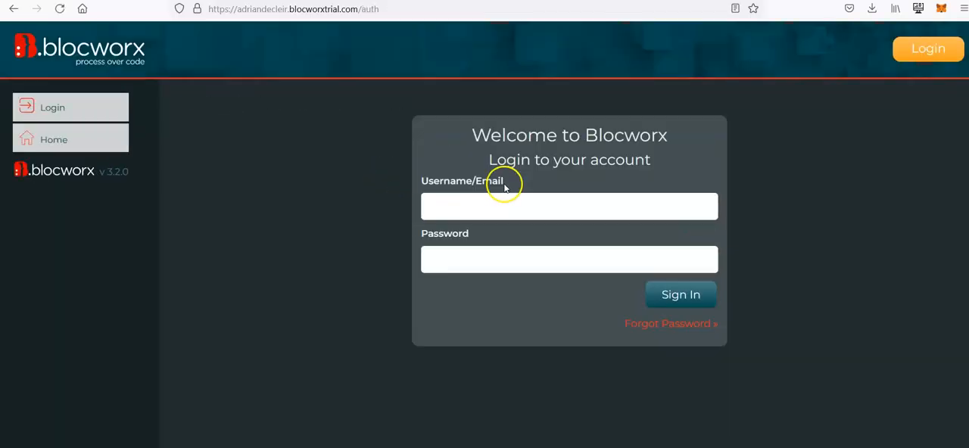
pyautogui.click(521, 205)
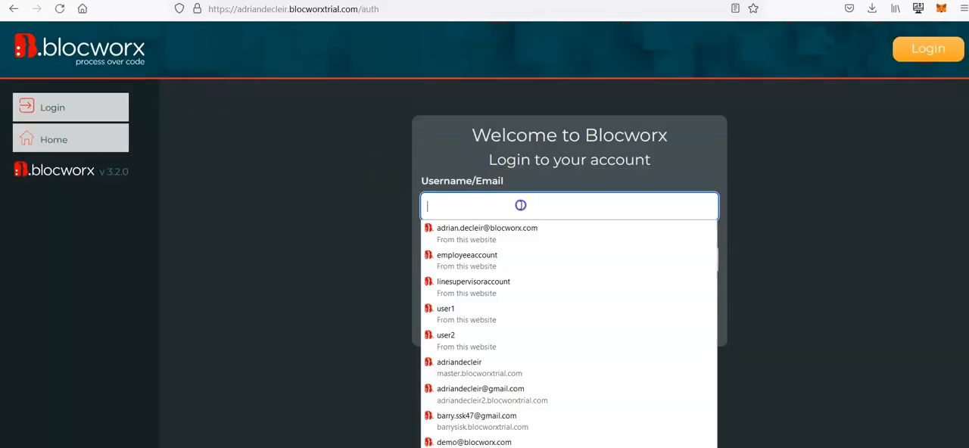
pyautogui.write('e')
pyautogui.click(533, 226)
pyautogui.click(681, 298)
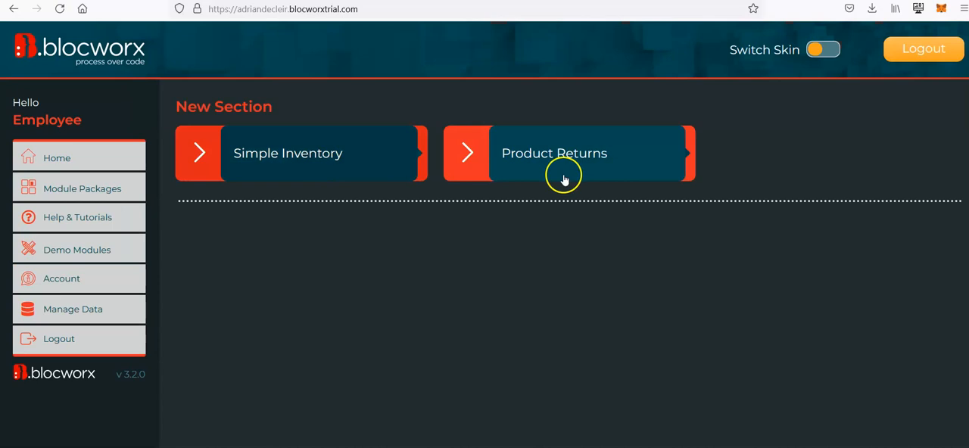
pyautogui.click(563, 180)
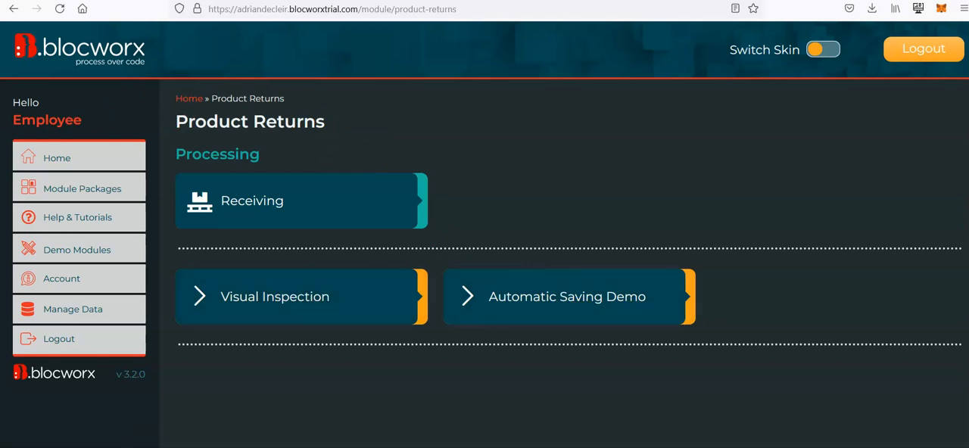
# - Copy the Report on Receiving address from Notepad and open it in a new browser tab
pyautogui.moveTo(125, 447)
pyautogui.click(712, 432)
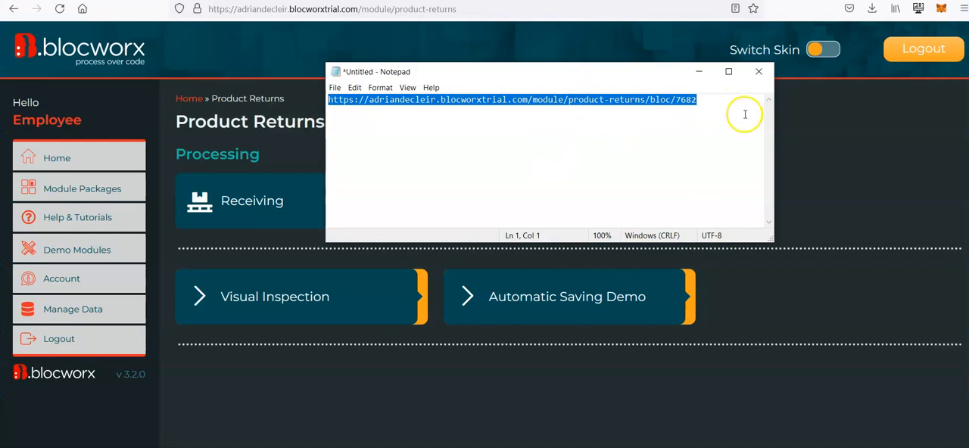
pyautogui.hotkey('alt', 'Tab')
pyautogui.hotkey('ctrl', 't')
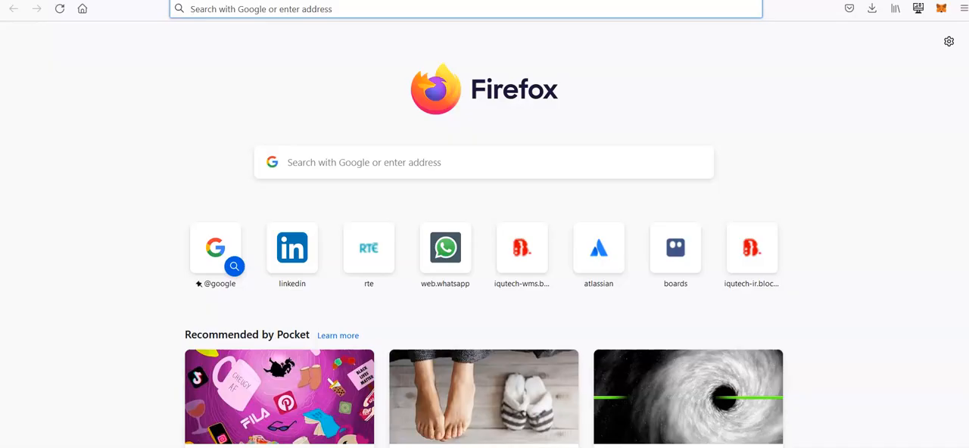
pyautogui.click(491, 10)
pyautogui.hotkey('ctrl', 'v')
pyautogui.press('Return')
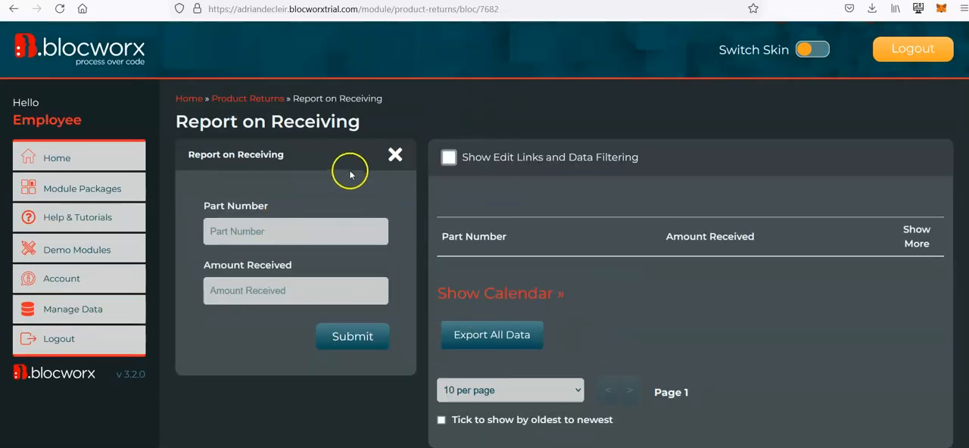
# - Compare the employee's Product Returns bloc list with direct access to the Report on Receiving page
pyautogui.click(248, 101)
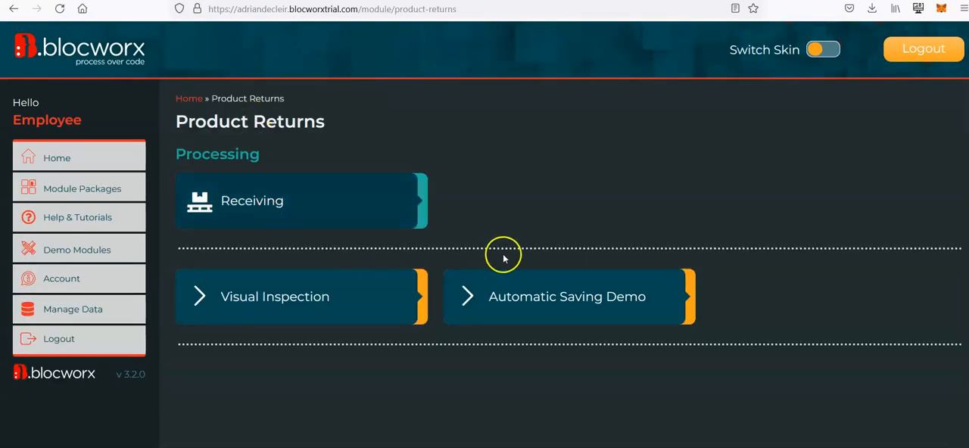
pyautogui.click(13, 12)
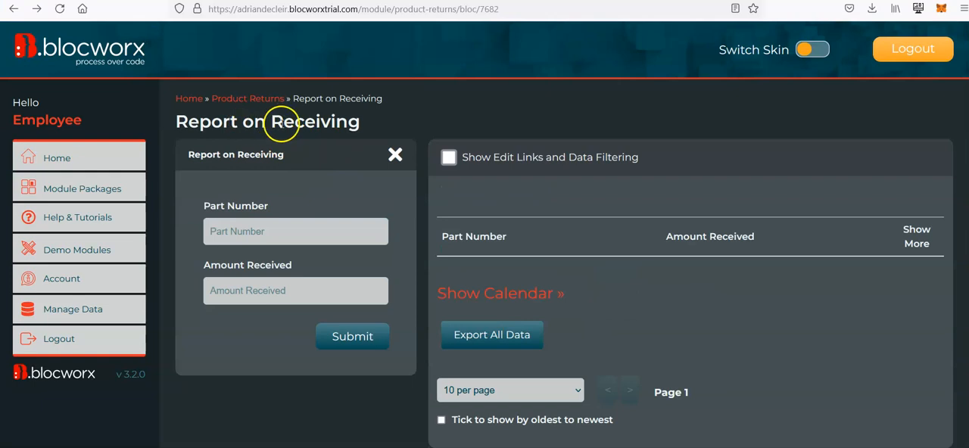
pyautogui.click(280, 99)
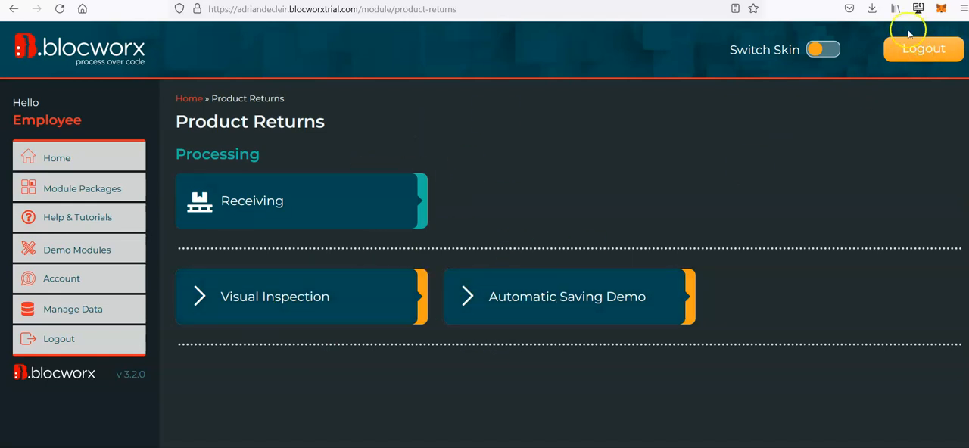
# - Log out of the employee account and sign back in with the saved administrator account
pyautogui.click(925, 48)
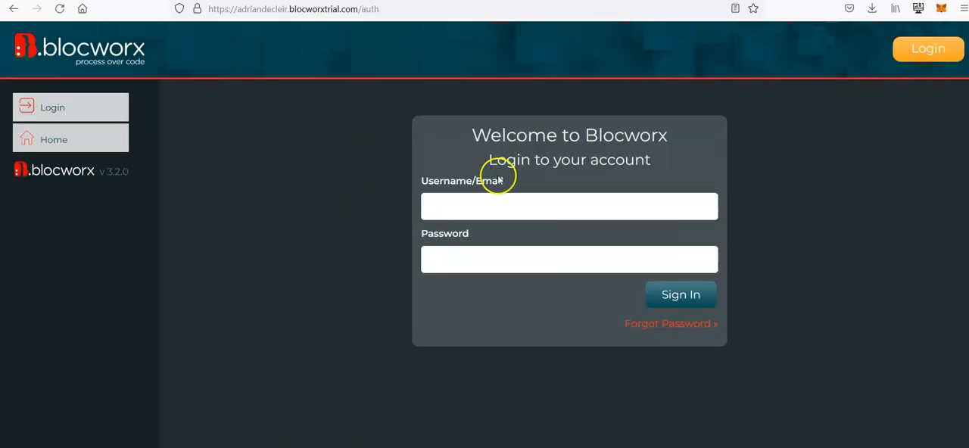
pyautogui.click(523, 211)
pyautogui.write('ad')
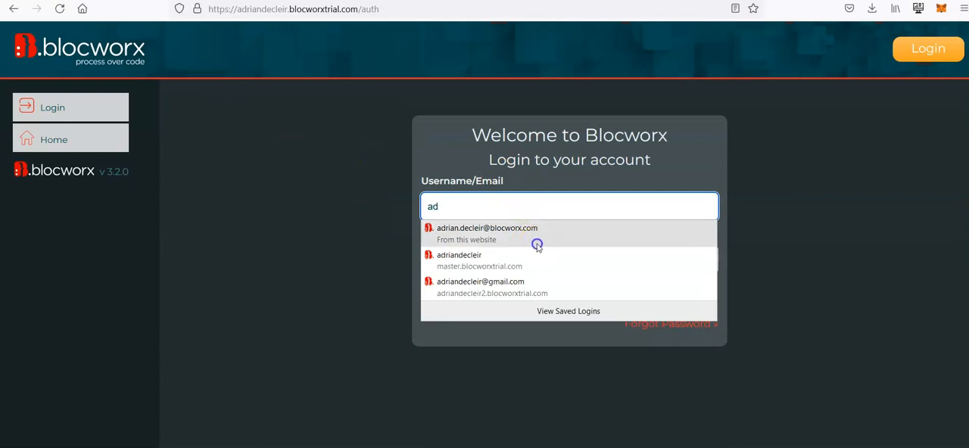
pyautogui.click(537, 244)
pyautogui.click(666, 294)
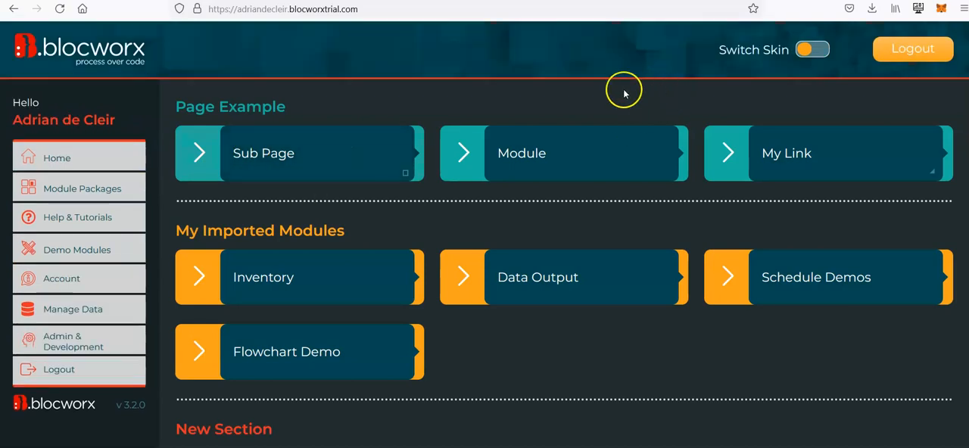
# - Find the Product Returns module on the home page and open its Report on Receiving bloc
pyautogui.scroll(-2, 407, 261)
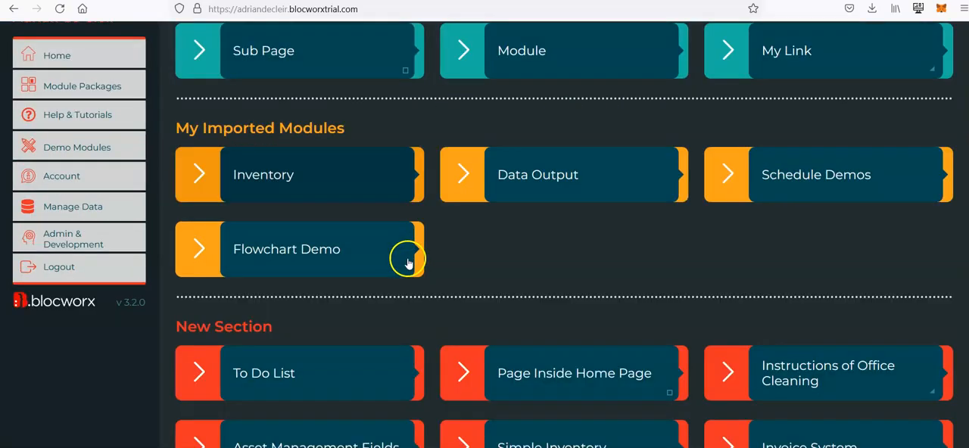
pyautogui.scroll(-5, 407, 262)
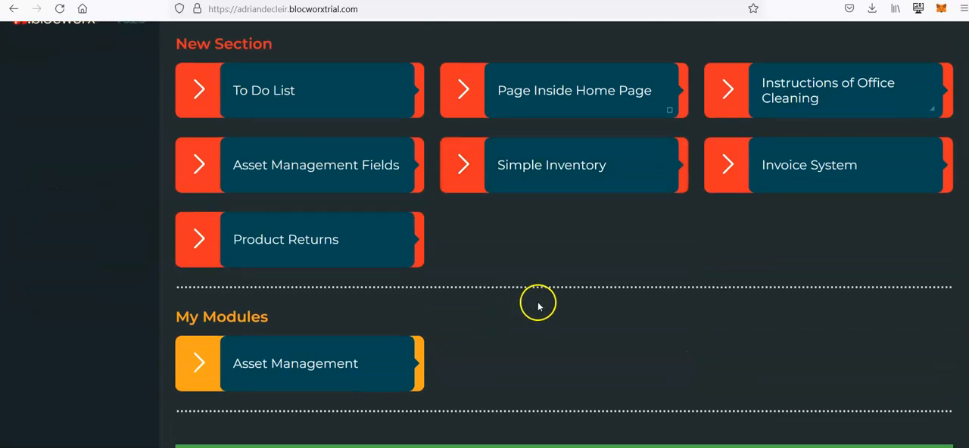
pyautogui.scroll(2, 539, 306)
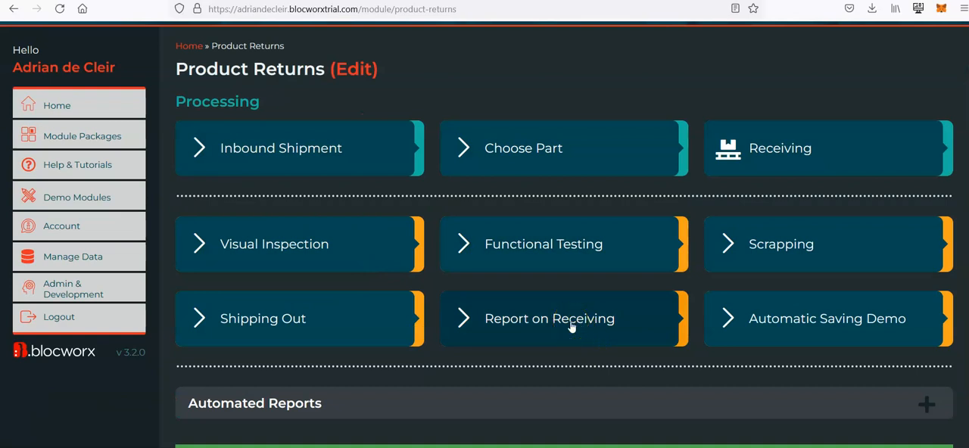
pyautogui.click(482, 384)
pyautogui.click(584, 336)
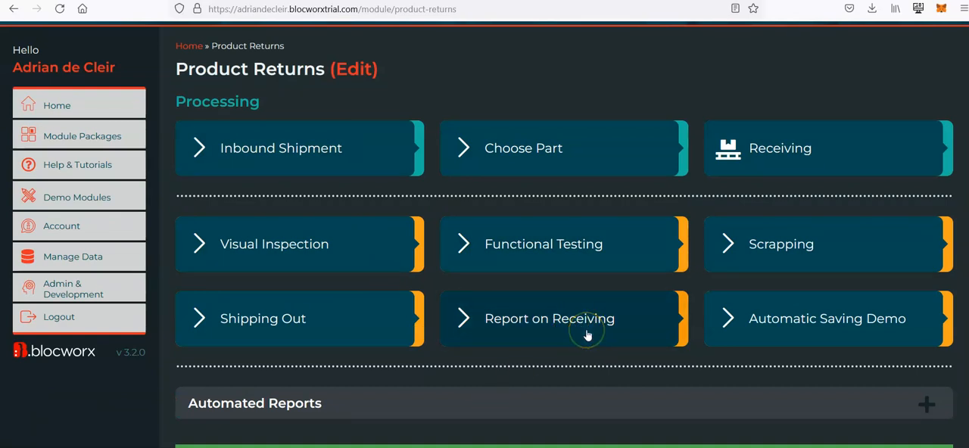
pyautogui.click(562, 343)
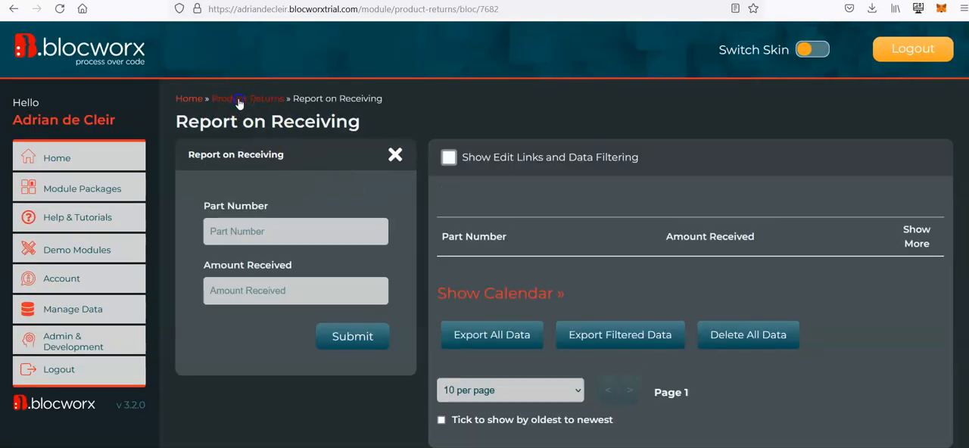
# - Return to the Product Returns module and review the blocs listed for the administrator
pyautogui.click(238, 101)
pyautogui.scroll(-1, 649, 357)
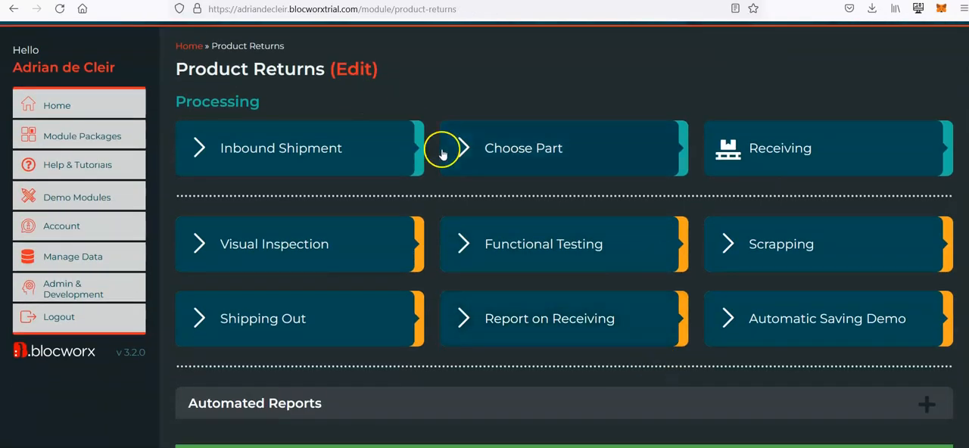
pyautogui.scroll(1, 177, 171)
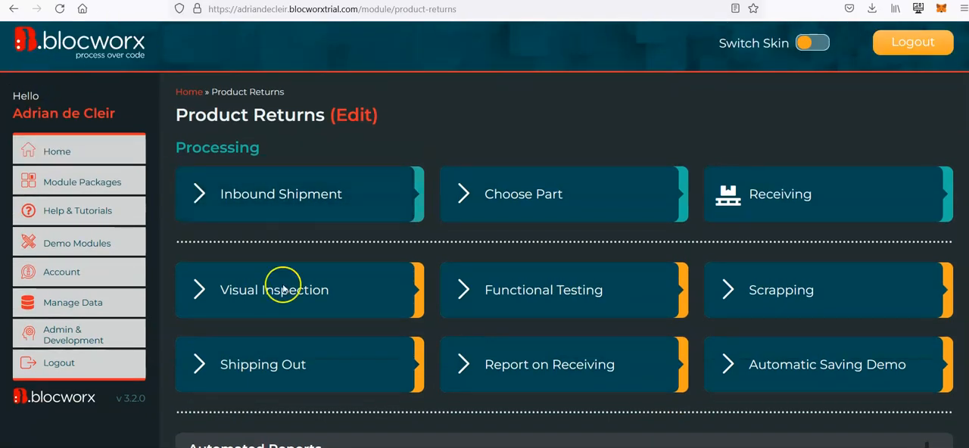
pyautogui.scroll(-1, 569, 361)
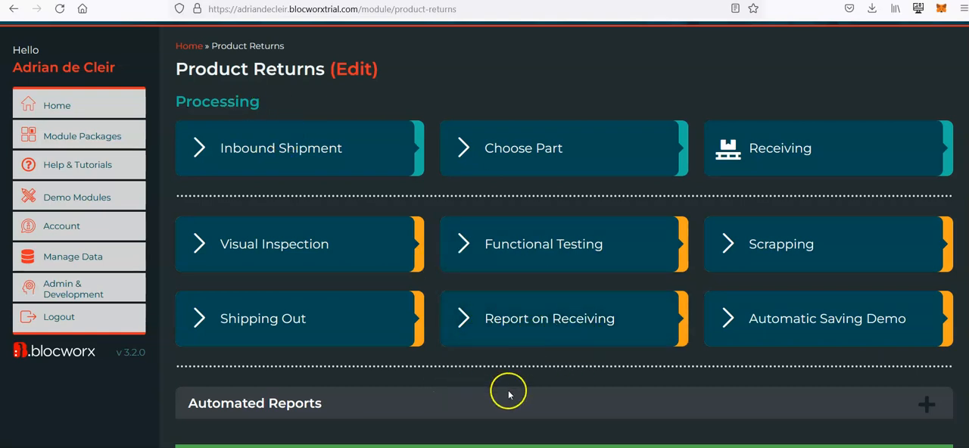
pyautogui.scroll(1, 509, 394)
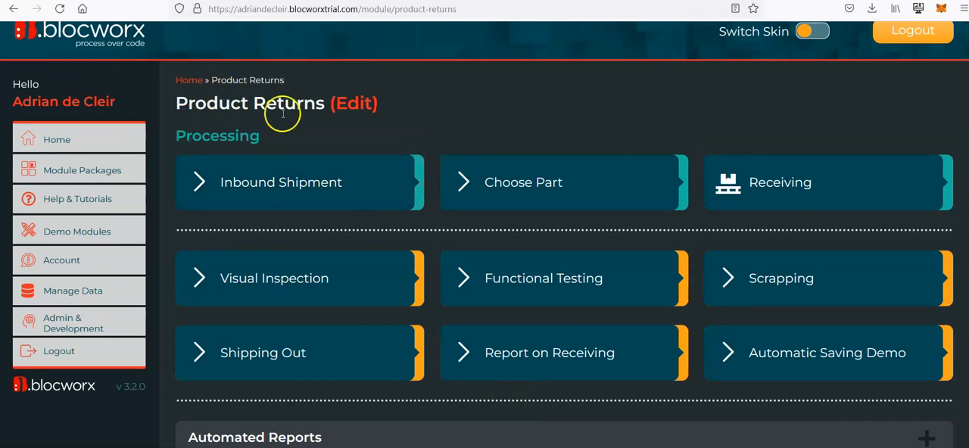
pyautogui.scroll(-1, 583, 368)
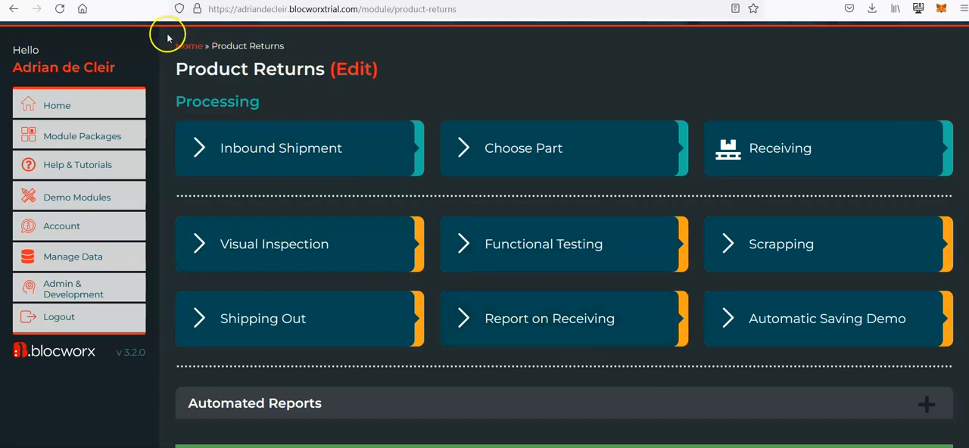
# - Switch Product Returns to edit mode and open the Report on Receiving bloc for editing despite its live data
pyautogui.click(353, 70)
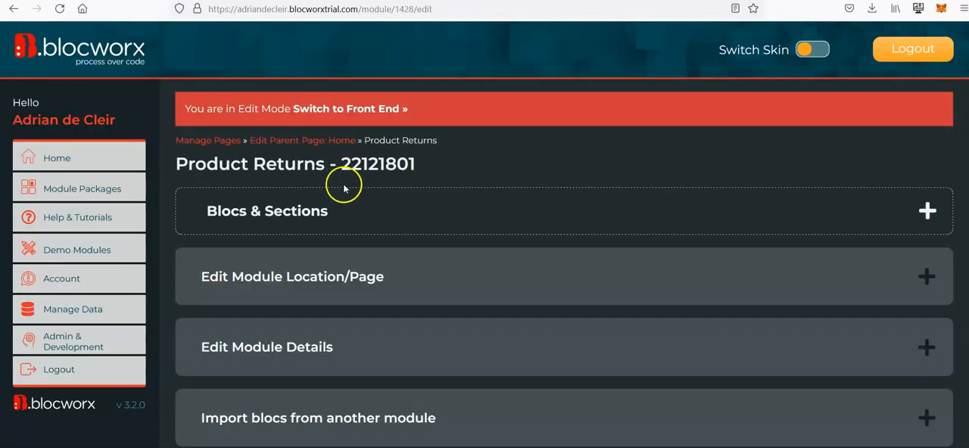
pyautogui.click(396, 216)
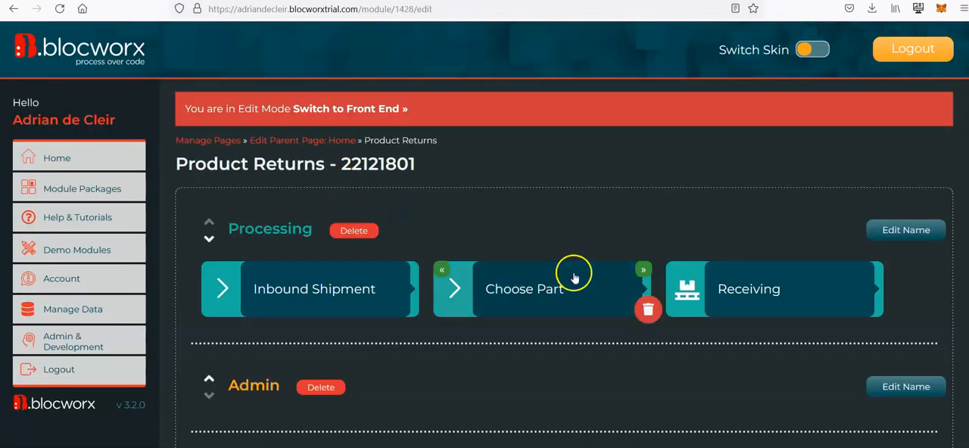
pyautogui.scroll(-5, 573, 277)
pyautogui.scroll(1, 474, 268)
pyautogui.scroll(-1, 474, 268)
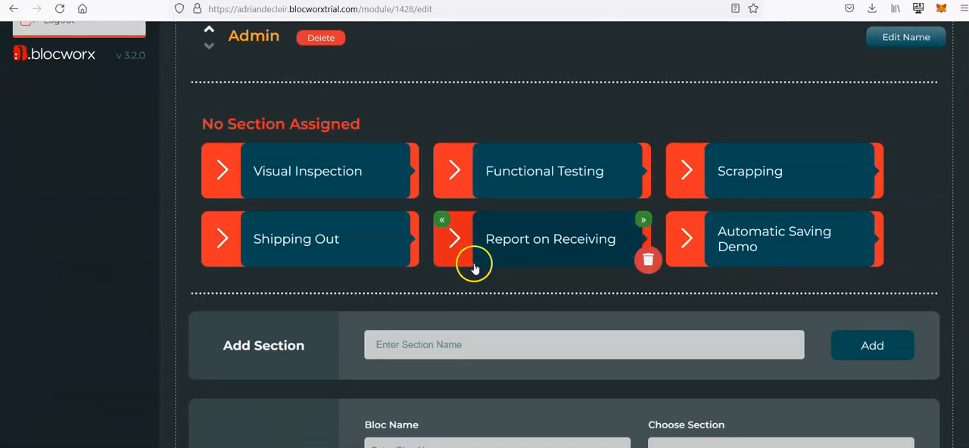
pyautogui.click(539, 249)
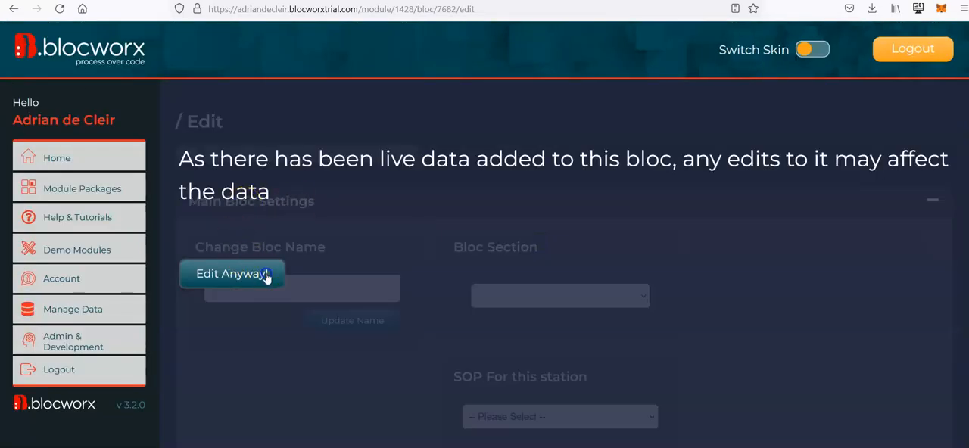
pyautogui.click(265, 277)
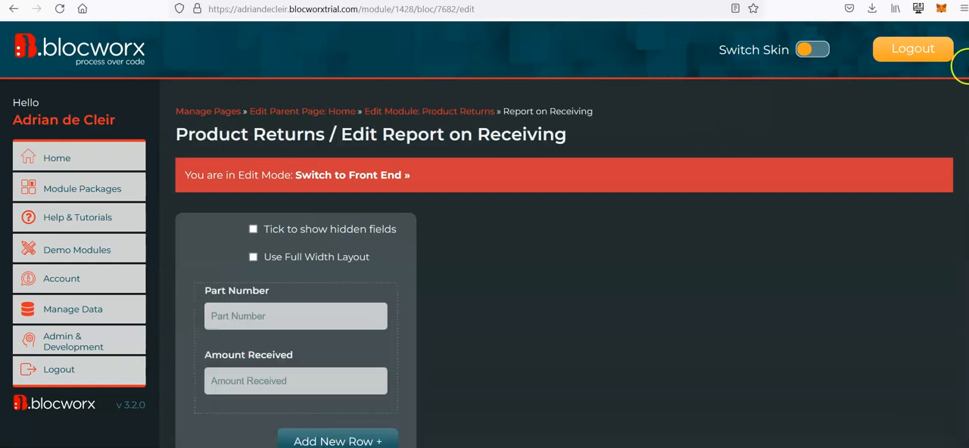
# - Review the Report on Receiving bloc's user and role access settings and its Mail Alert Settings
pyautogui.scroll(-20, 564, 237)
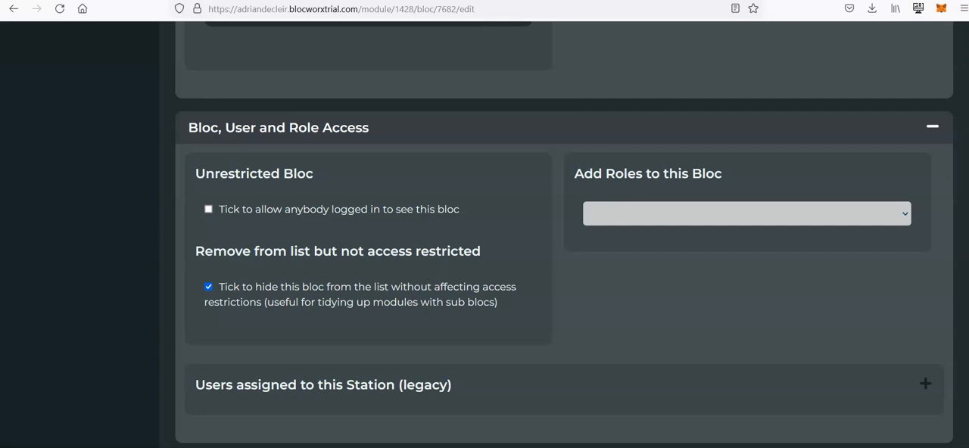
pyautogui.scroll(-5, 564, 235)
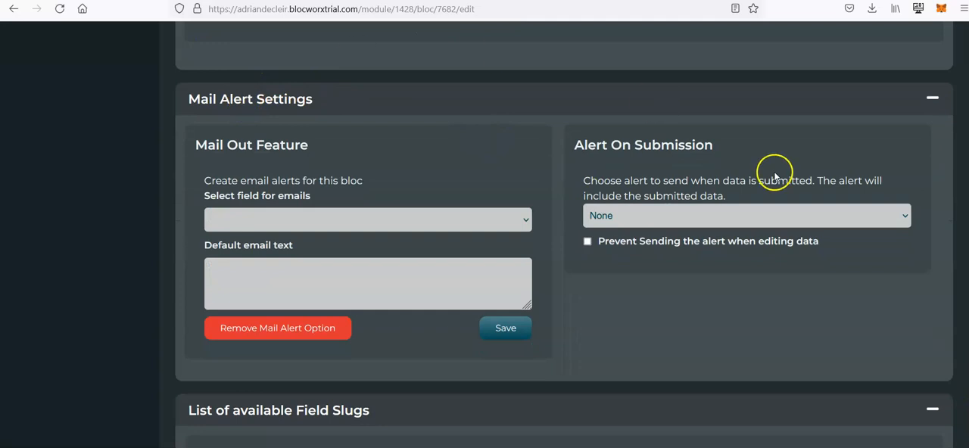
pyautogui.scroll(-1, 174, 142)
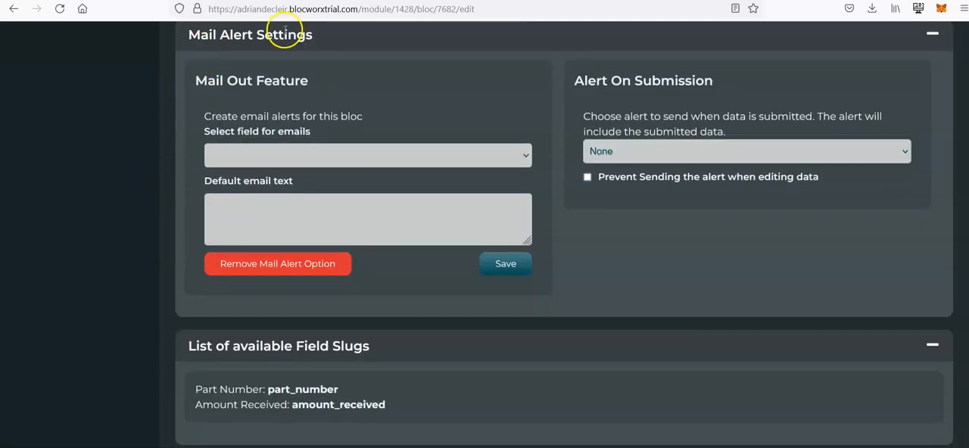
pyautogui.scroll(-2, 127, 315)
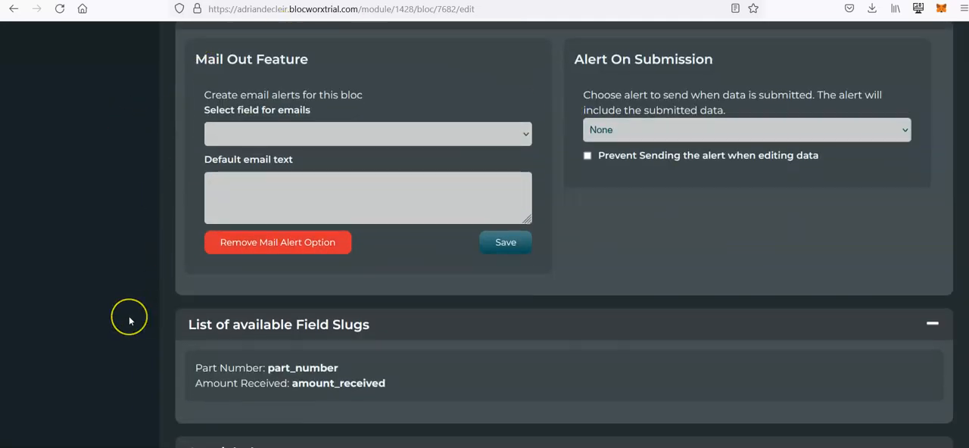
pyautogui.scroll(3, 128, 321)
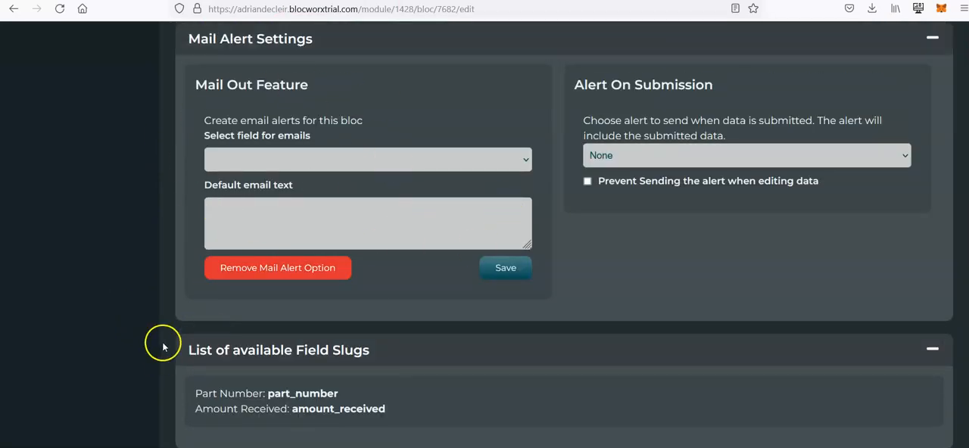
pyautogui.scroll(-3, 116, 345)
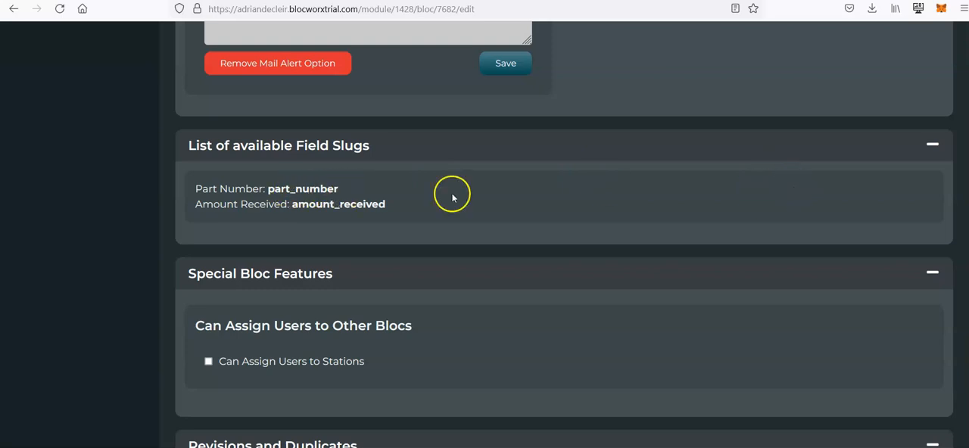
# - Examine the part_number and amount_received entries in the list of available field slugs
pyautogui.doubleClick(338, 204)
pyautogui.doubleClick(312, 188)
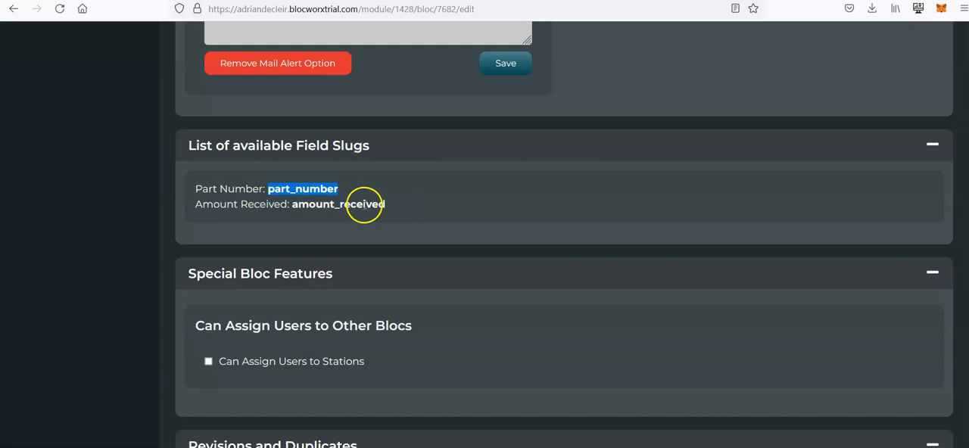
pyautogui.click(387, 208)
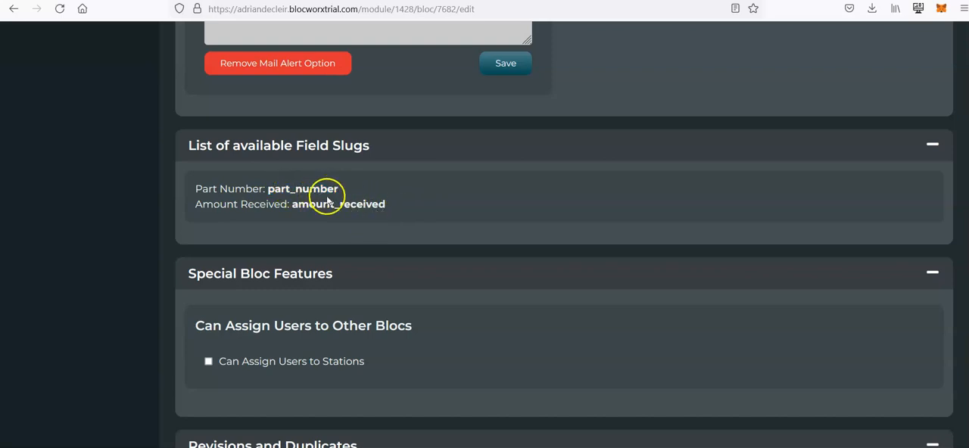
pyautogui.doubleClick(359, 203)
pyautogui.doubleClick(326, 189)
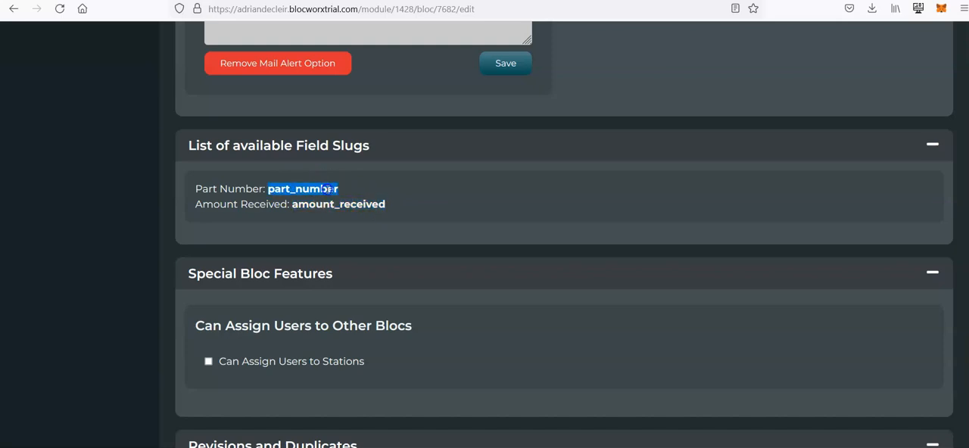
pyautogui.doubleClick(354, 204)
pyautogui.rightClick(404, 204)
pyautogui.click(366, 191)
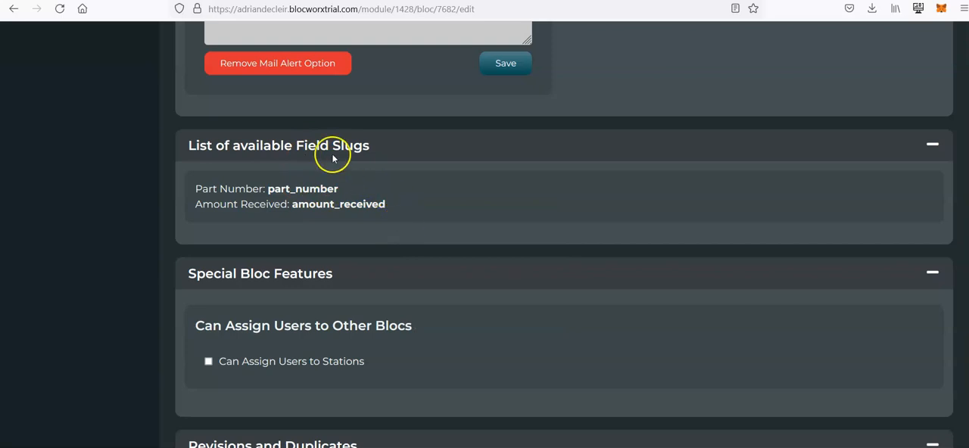
# - Duplicate the Report on Receiving bloc and open the copy for editing despite its live data
pyautogui.scroll(-1, 366, 201)
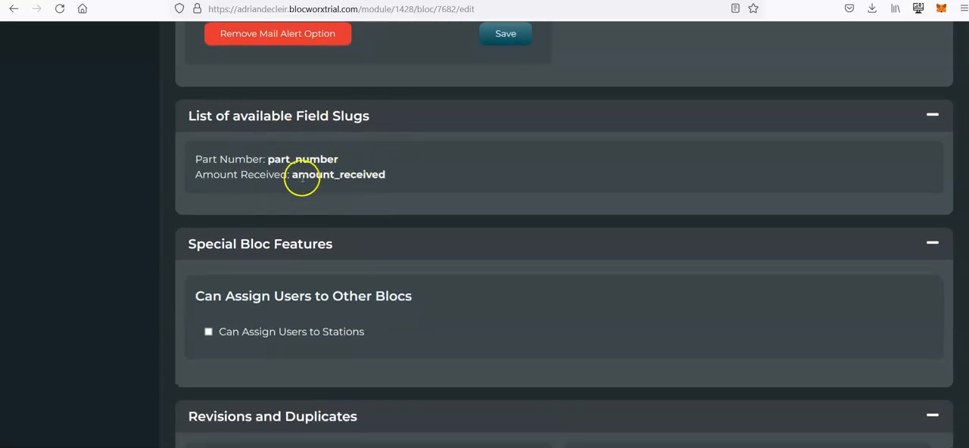
pyautogui.scroll(-2, 152, 315)
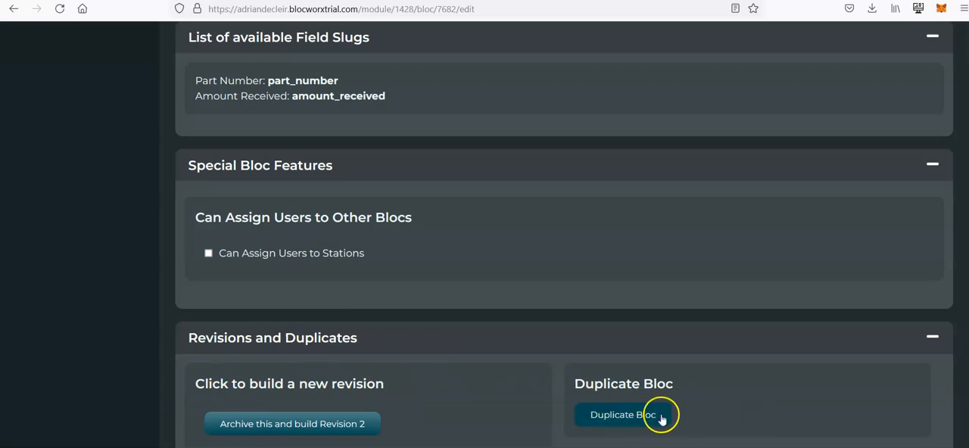
pyautogui.click(626, 419)
pyautogui.click(546, 279)
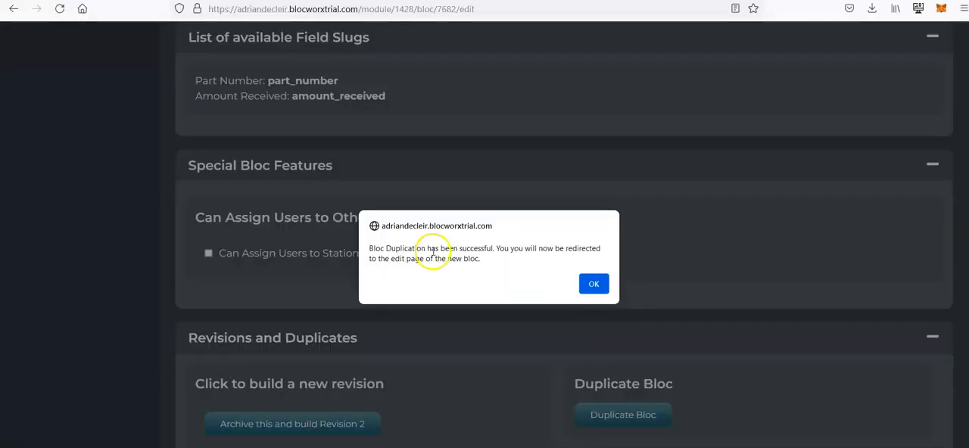
pyautogui.click(594, 284)
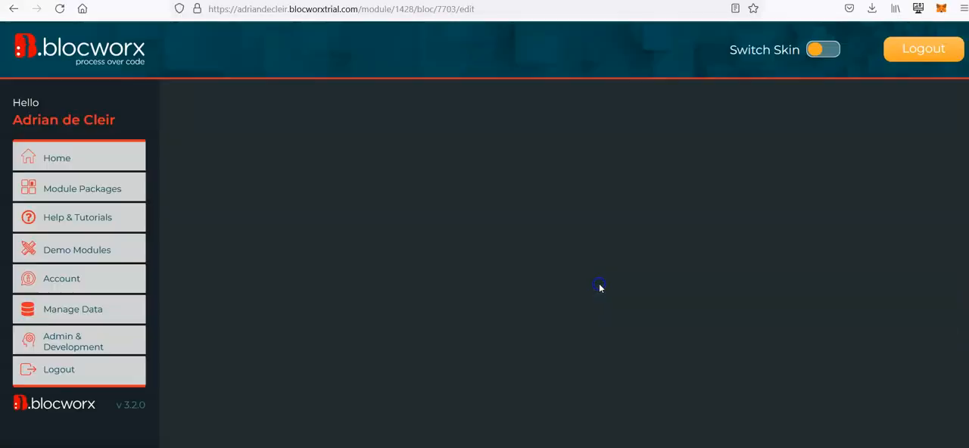
pyautogui.click(252, 277)
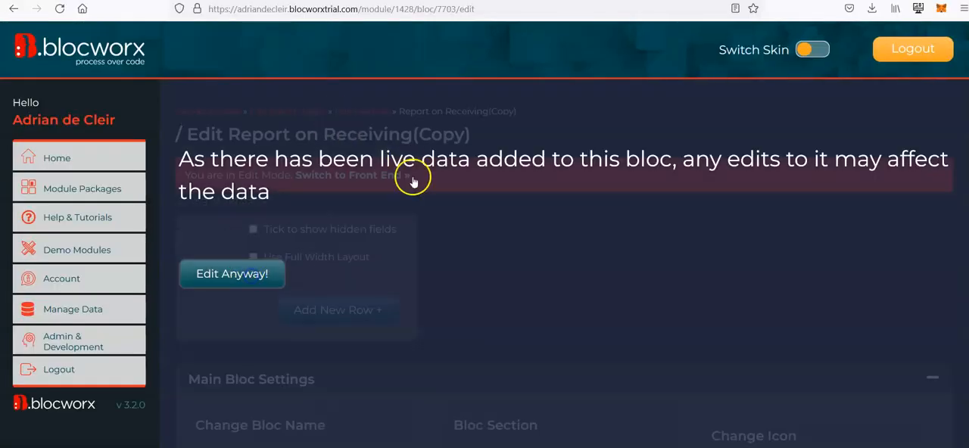
# - Check the duplicated bloc's title, fields and Main Bloc Settings
pyautogui.doubleClick(594, 137)
pyautogui.scroll(-3, 552, 234)
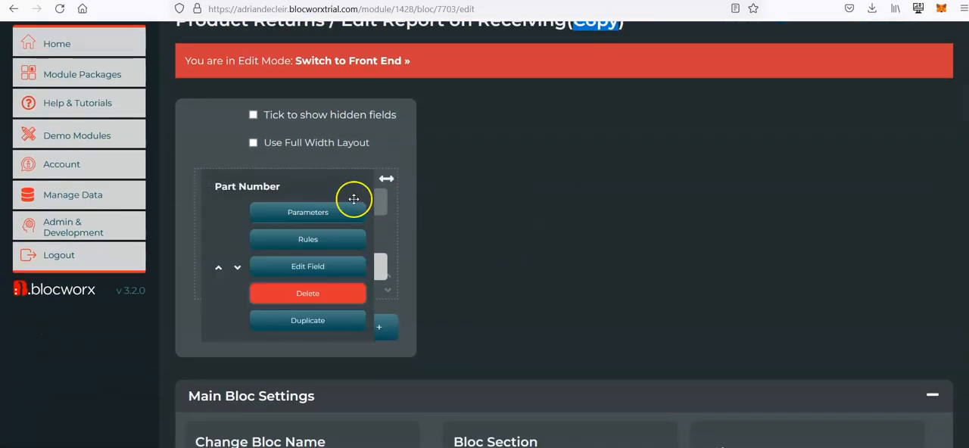
pyautogui.scroll(-1, 493, 253)
pyautogui.scroll(-7, 482, 254)
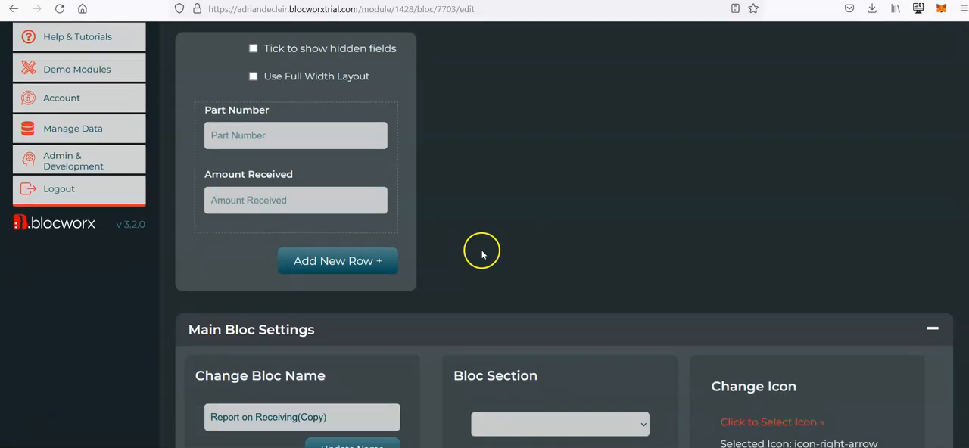
# - Examine the duplicated bloc's functional behaviour, lookup data, and layout and visibility settings
pyautogui.scroll(9, 482, 254)
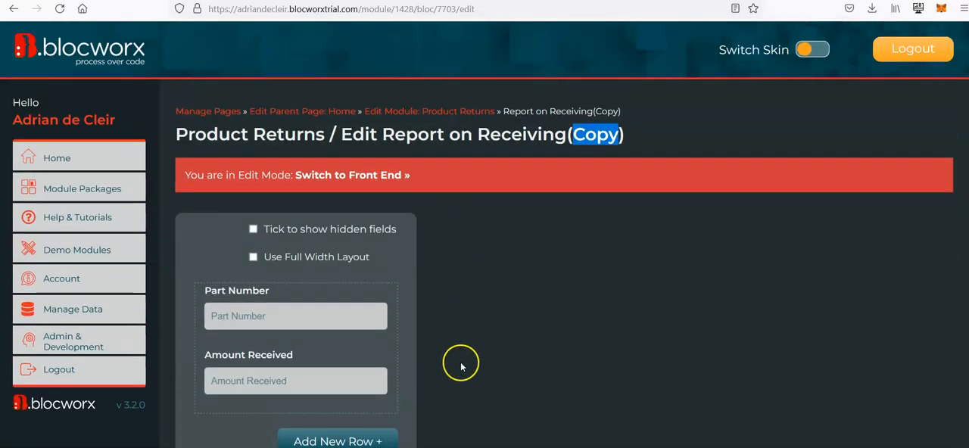
pyautogui.scroll(-2, 461, 365)
pyautogui.scroll(-9, 461, 366)
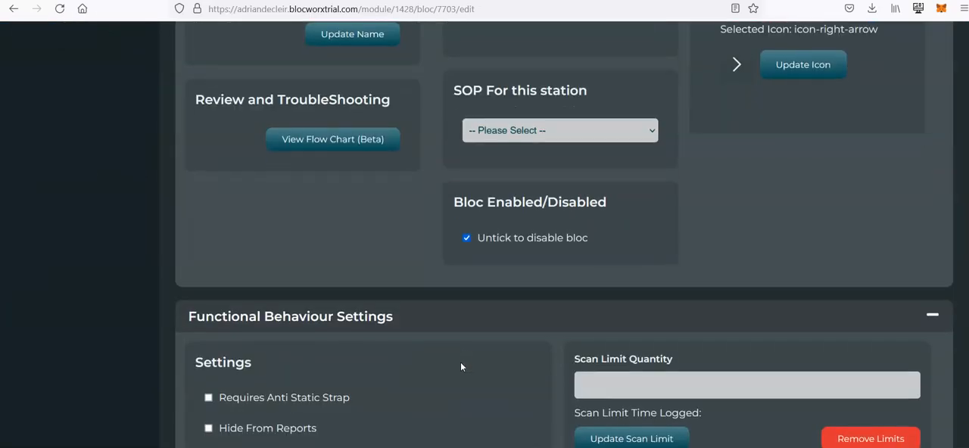
pyautogui.scroll(-7, 460, 362)
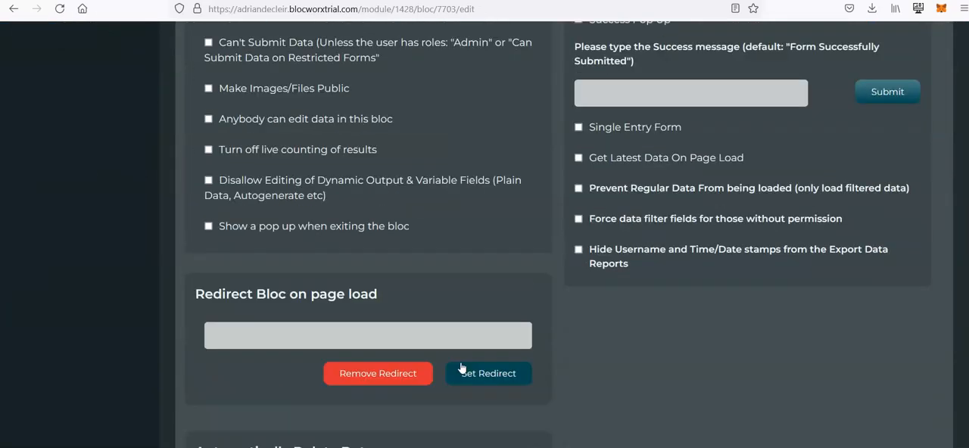
pyautogui.scroll(-3, 479, 371)
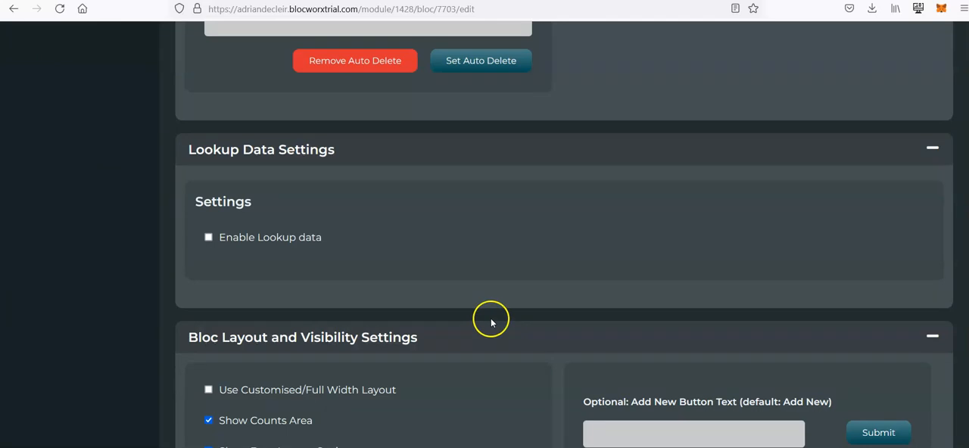
pyautogui.scroll(-3, 493, 320)
pyautogui.scroll(18, 505, 329)
pyautogui.scroll(-19, 504, 328)
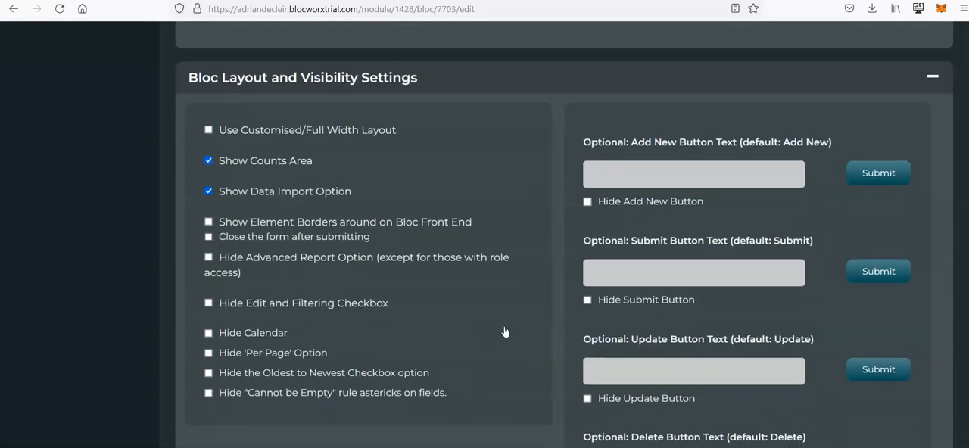
pyautogui.scroll(-9, 519, 333)
pyautogui.scroll(20, 519, 334)
pyautogui.scroll(4, 520, 339)
pyautogui.scroll(-20, 498, 231)
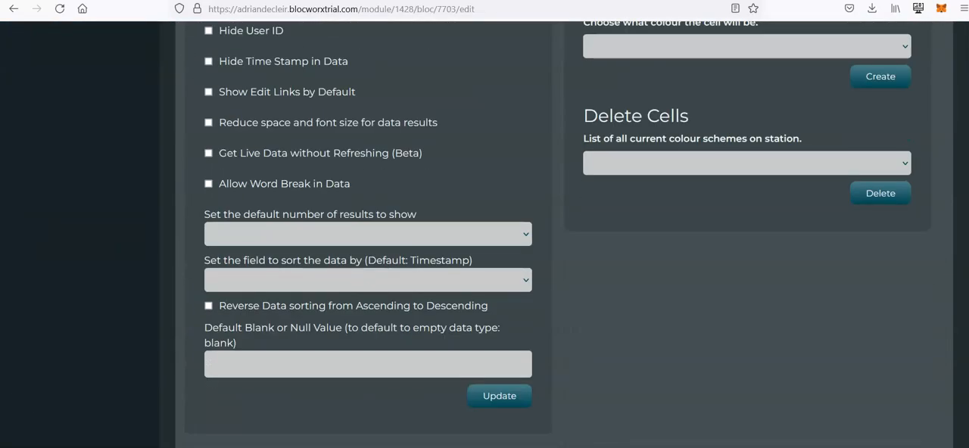
pyautogui.scroll(20, 485, 265)
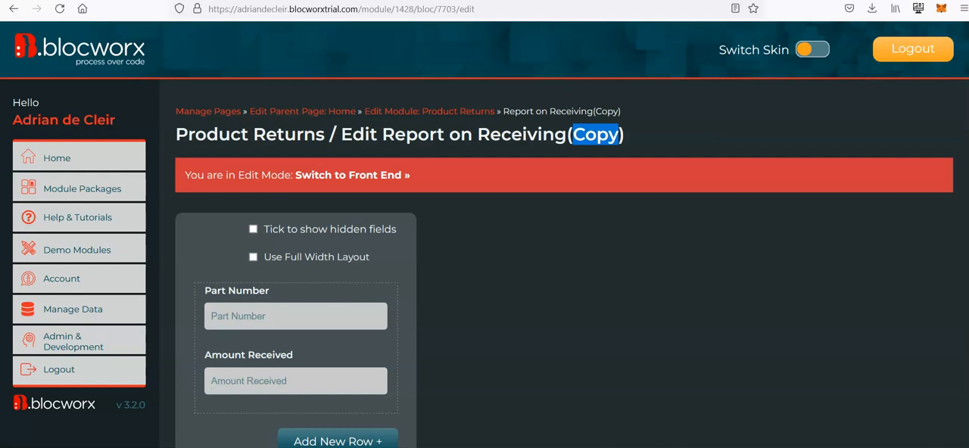
pyautogui.click(570, 241)
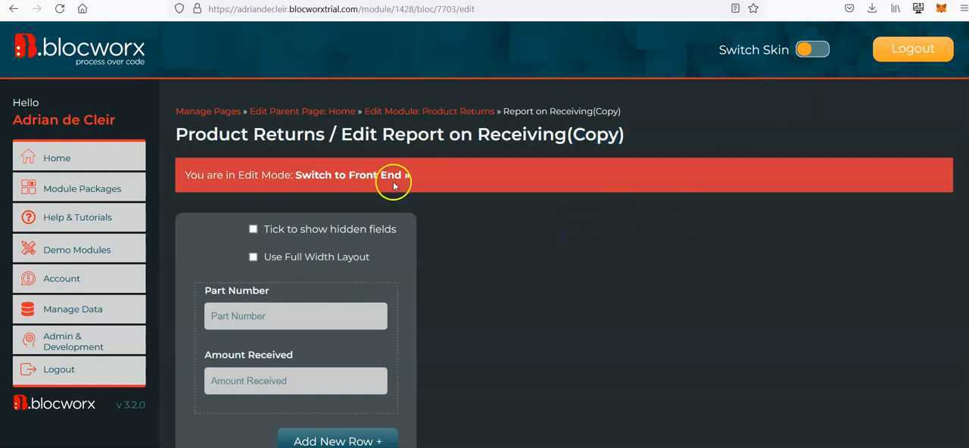
pyautogui.scroll(-2, 460, 237)
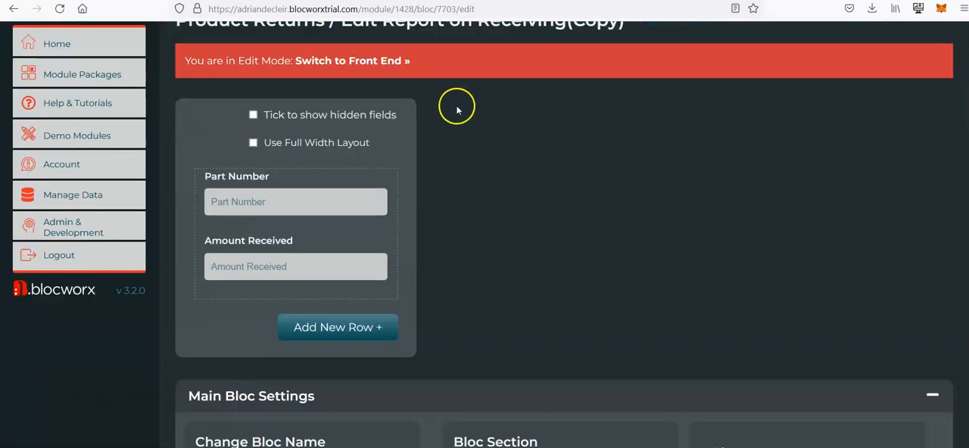
pyautogui.scroll(2, 454, 102)
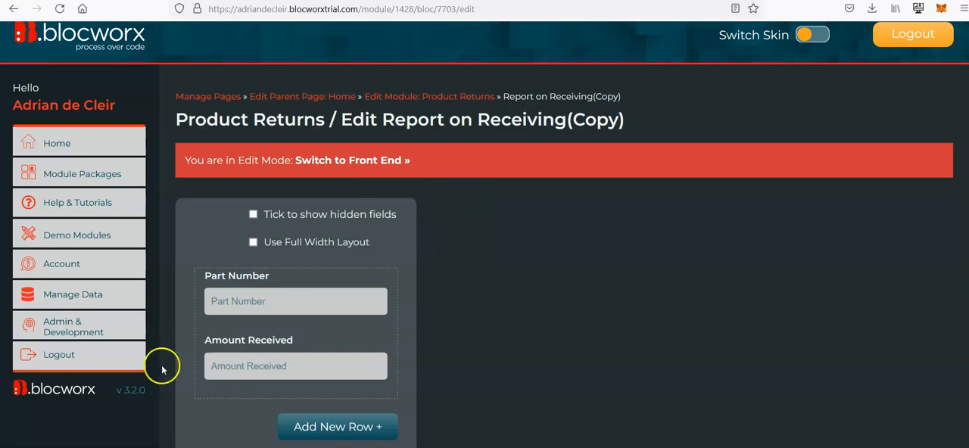
# - Add a User Select Field named "Type User" to the duplicated bloc
pyautogui.scroll(-2, 169, 355)
pyautogui.moveTo(219, 270)
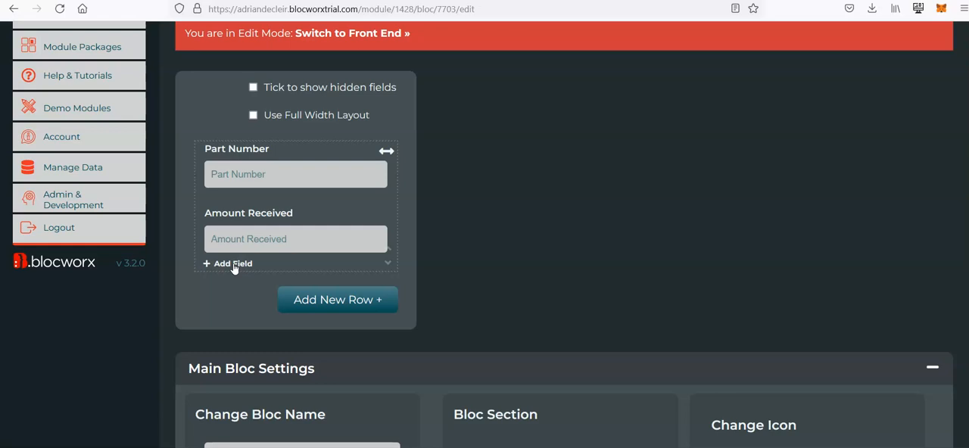
pyautogui.scroll(1, 556, 209)
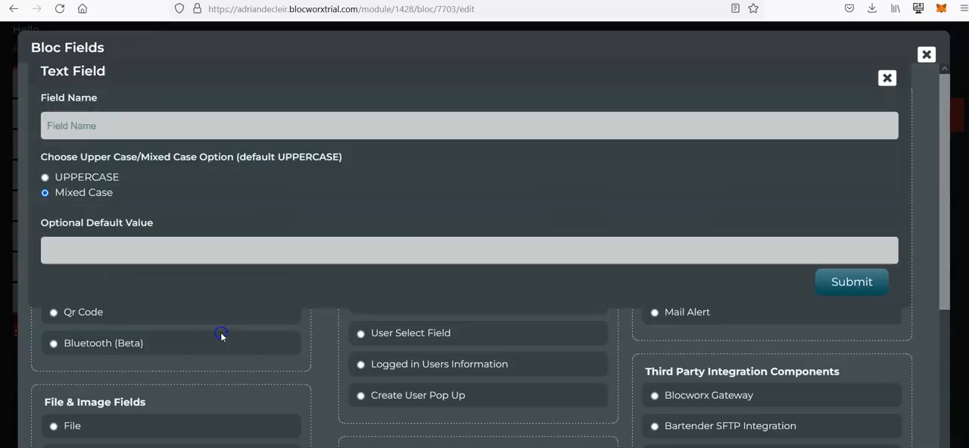
pyautogui.click(218, 394)
pyautogui.click(886, 78)
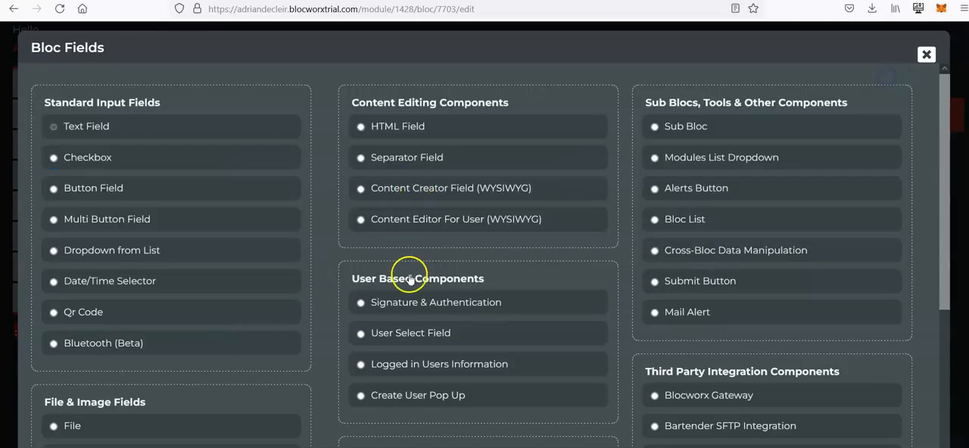
pyautogui.click(408, 327)
pyautogui.click(193, 128)
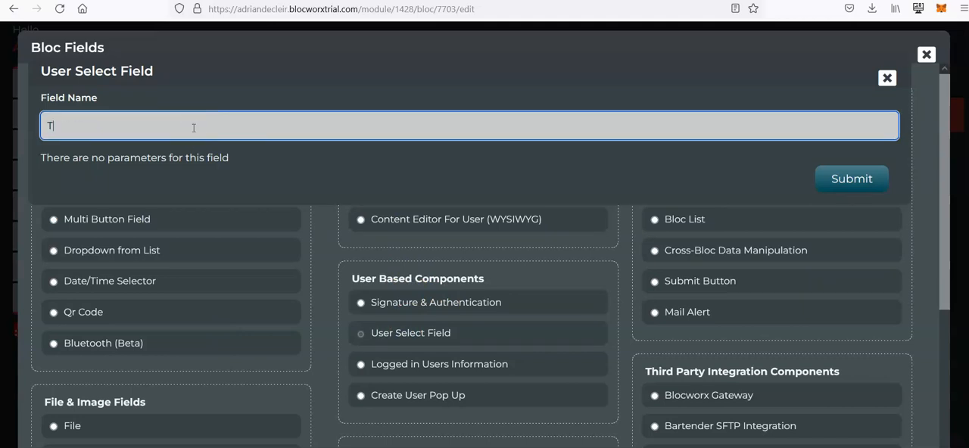
pyautogui.write('Type User')
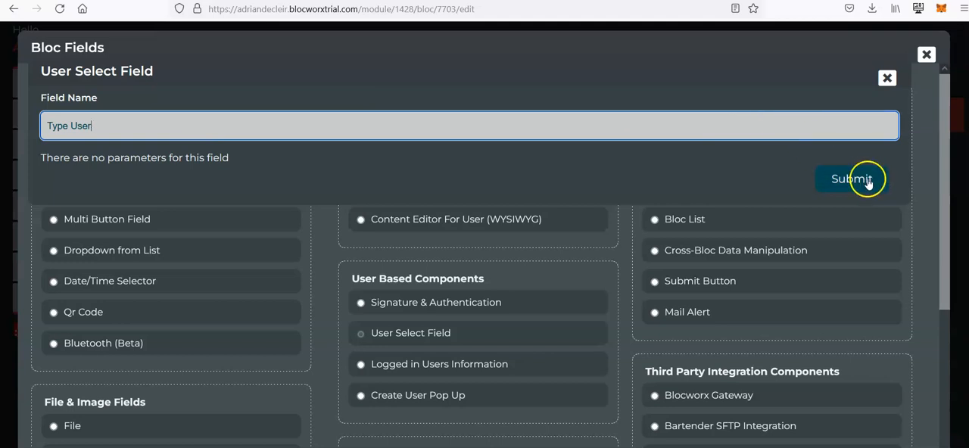
pyautogui.click(839, 178)
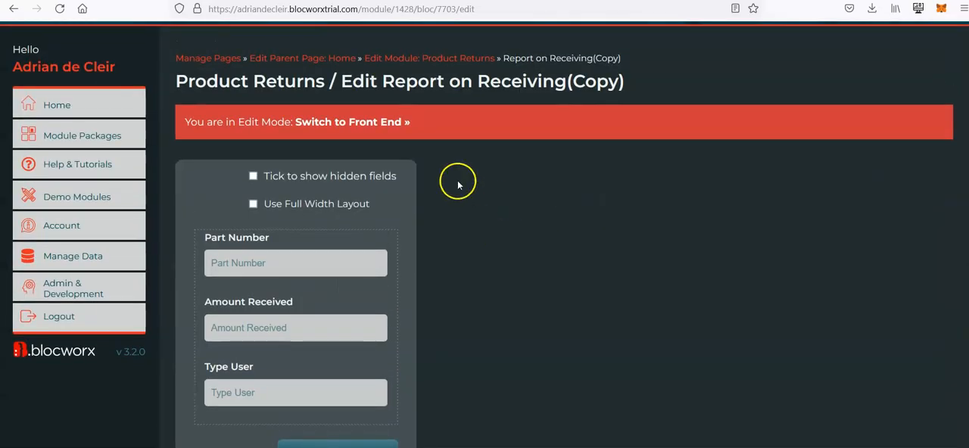
# - Move the Type User field above Part Number so it comes first in the form
pyautogui.scroll(-1, 199, 396)
pyautogui.moveTo(226, 354)
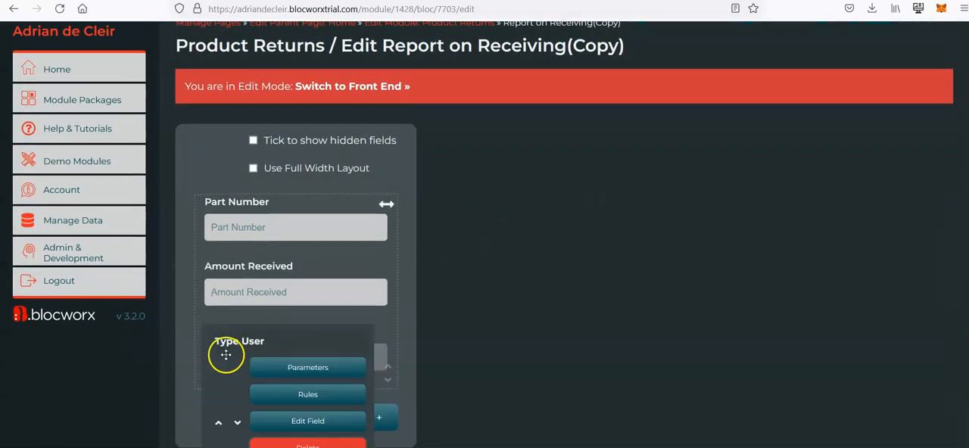
pyautogui.click(218, 428)
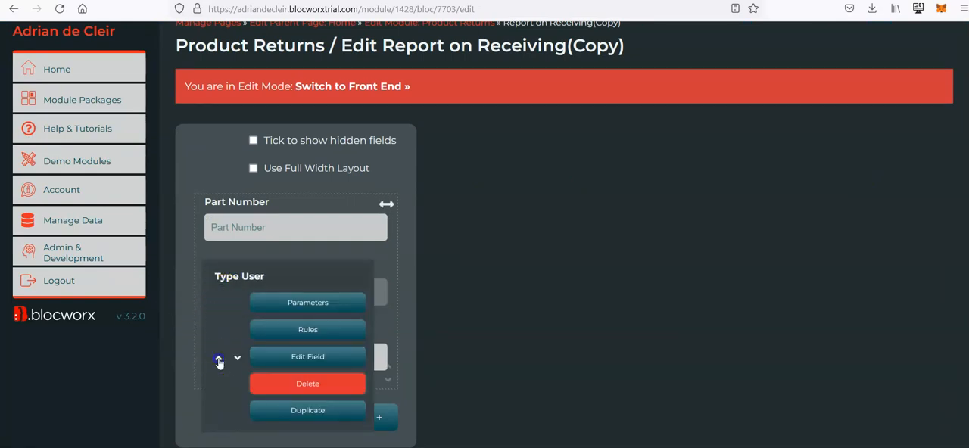
# - Switch the bloc to its front end and select the logged-in account holder in the Type User field
pyautogui.click(345, 86)
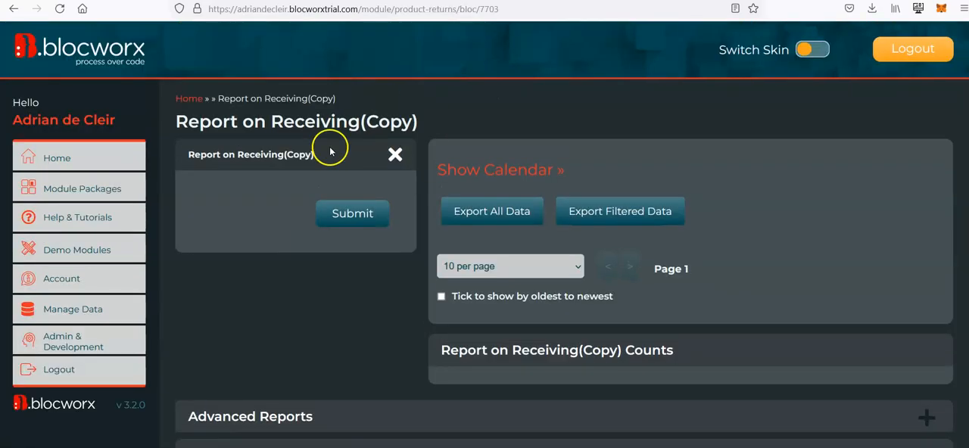
pyautogui.click(288, 234)
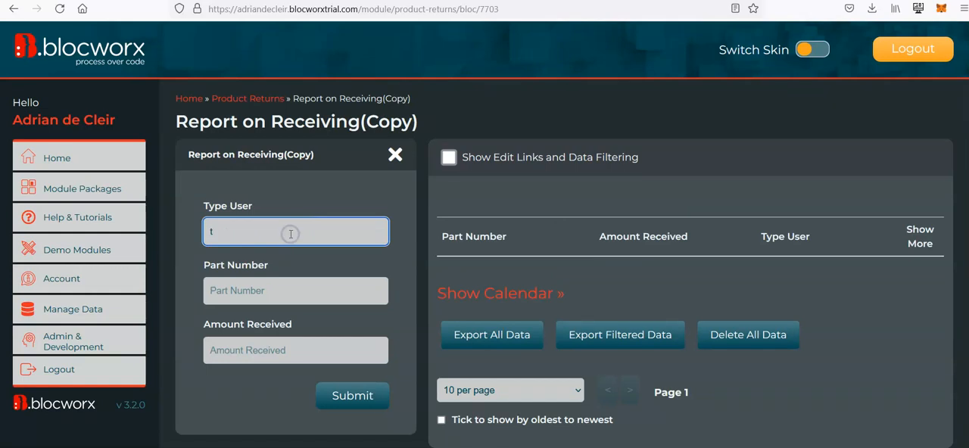
pyautogui.press('BackSpace')
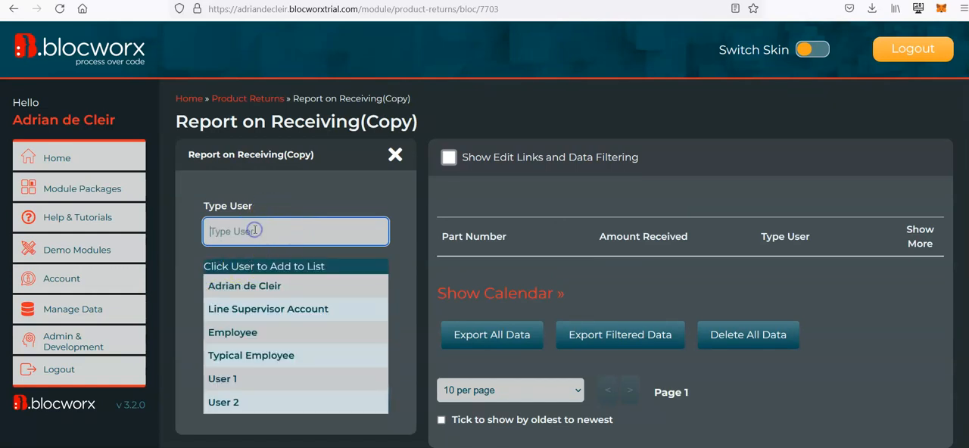
pyautogui.click(249, 288)
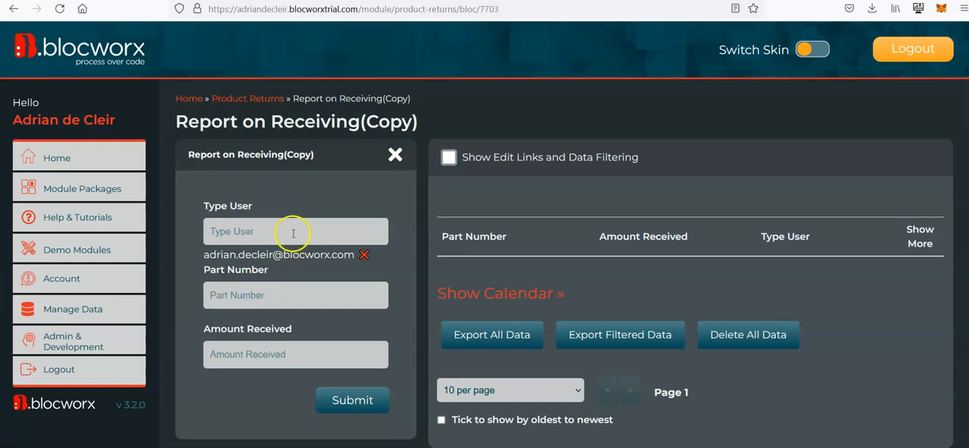
# - Add Typical Employee as a second user in the Type User field and submit the entry
pyautogui.scroll(-1, 312, 280)
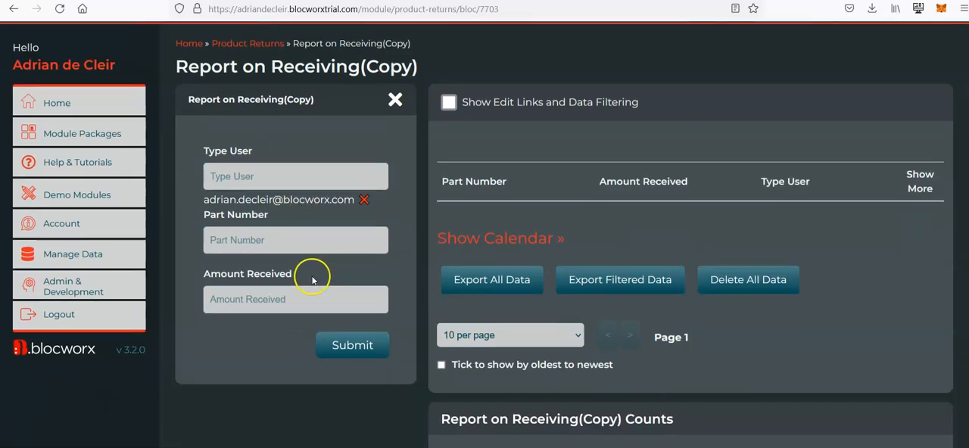
pyautogui.click(286, 177)
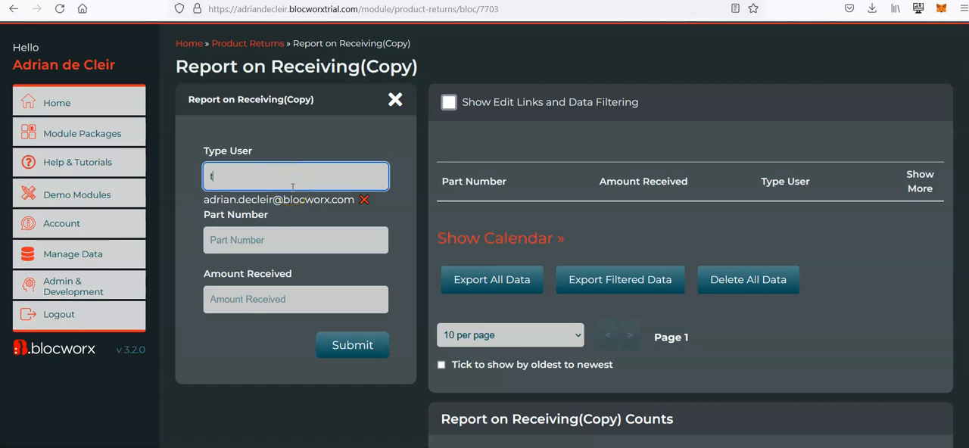
pyautogui.write('t')
pyautogui.click(280, 236)
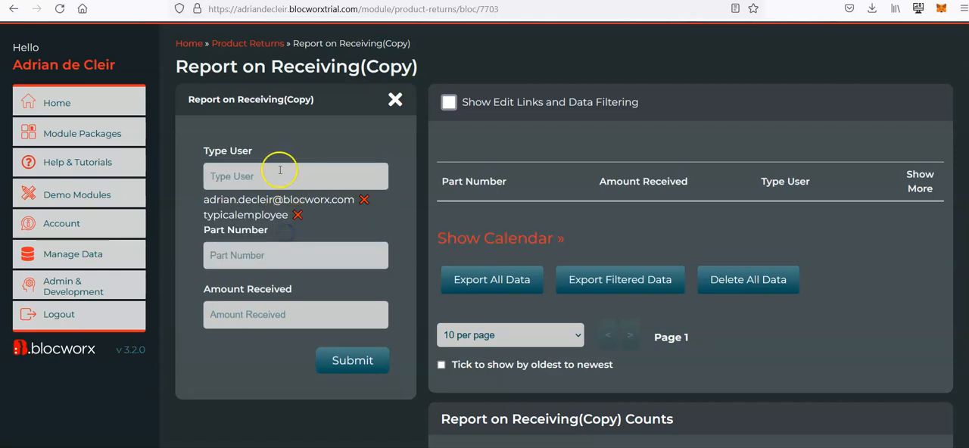
pyautogui.click(352, 361)
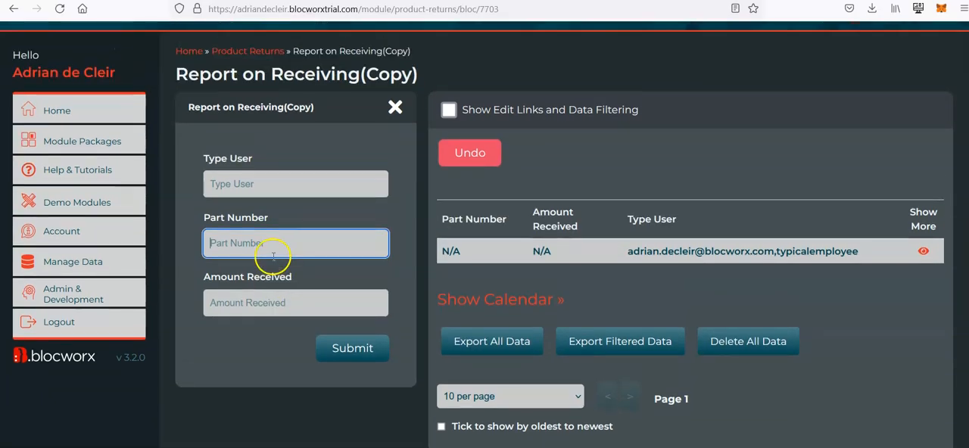
# - Return the Report on Receiving(Copy) bloc to edit mode despite its live data
pyautogui.scroll(-4, 271, 262)
pyautogui.scroll(-5, 272, 291)
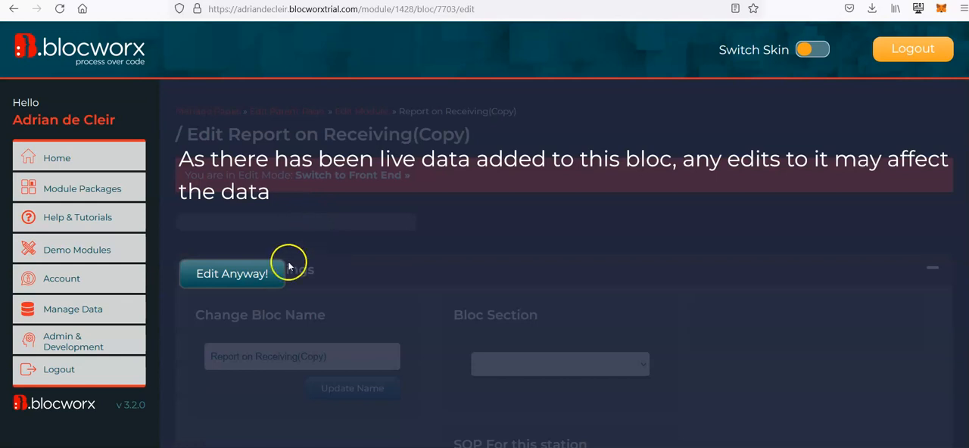
pyautogui.click(241, 278)
pyautogui.click(227, 277)
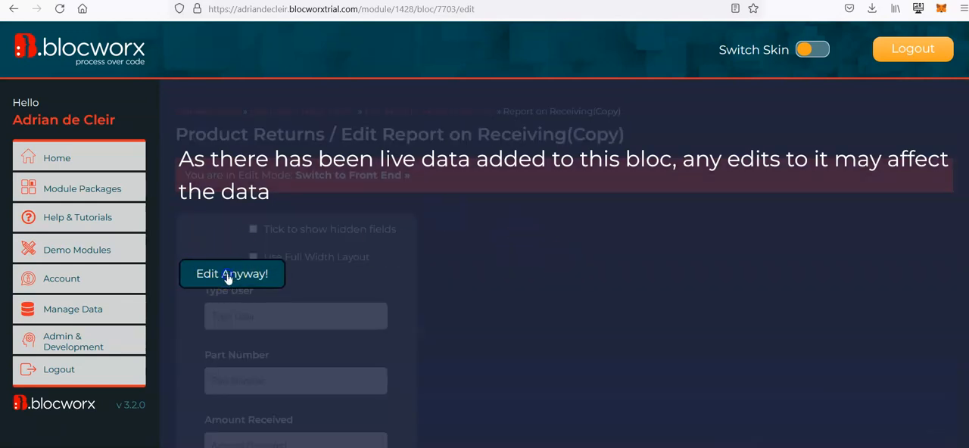
# - Add a Signature & Authentication field named "Signature" with the option "Displays Digital Signature Pad"
pyautogui.scroll(-4, 511, 262)
pyautogui.moveTo(198, 322)
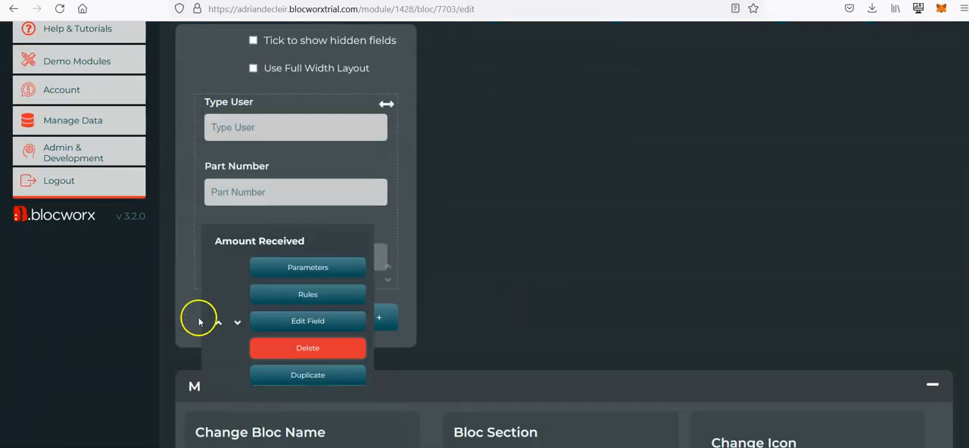
pyautogui.click(233, 282)
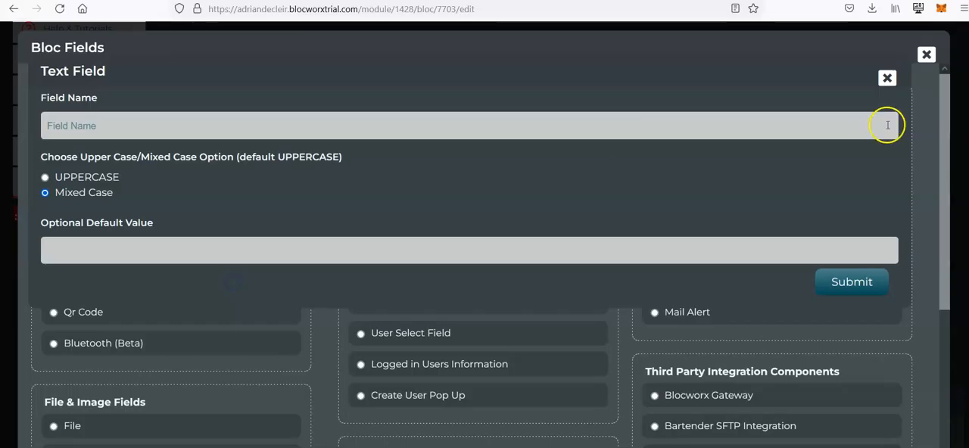
pyautogui.click(886, 78)
pyautogui.scroll(-1, 515, 228)
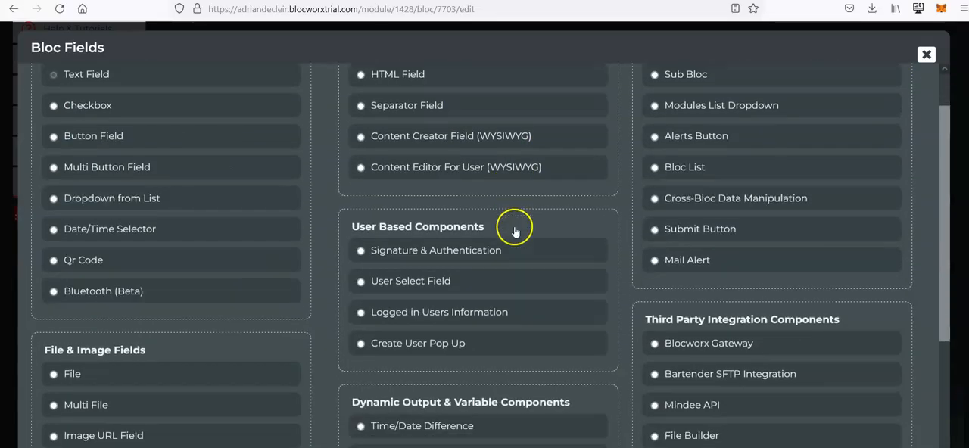
pyautogui.click(414, 256)
pyautogui.click(153, 125)
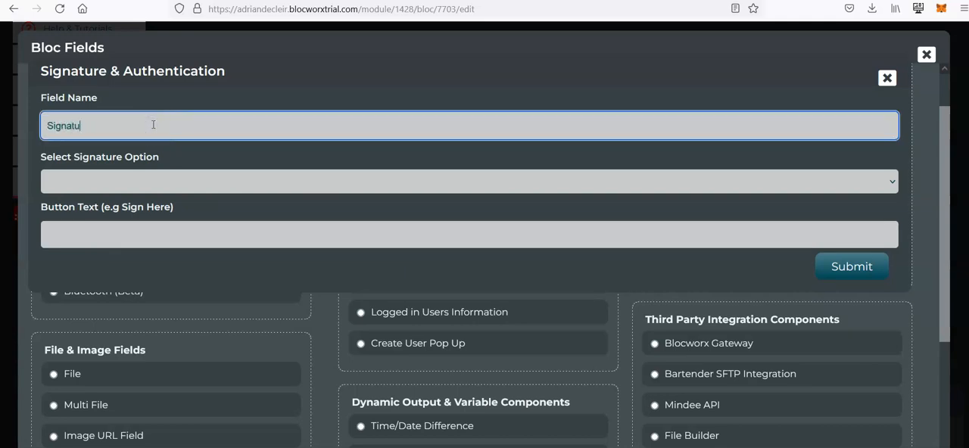
pyautogui.click(143, 185)
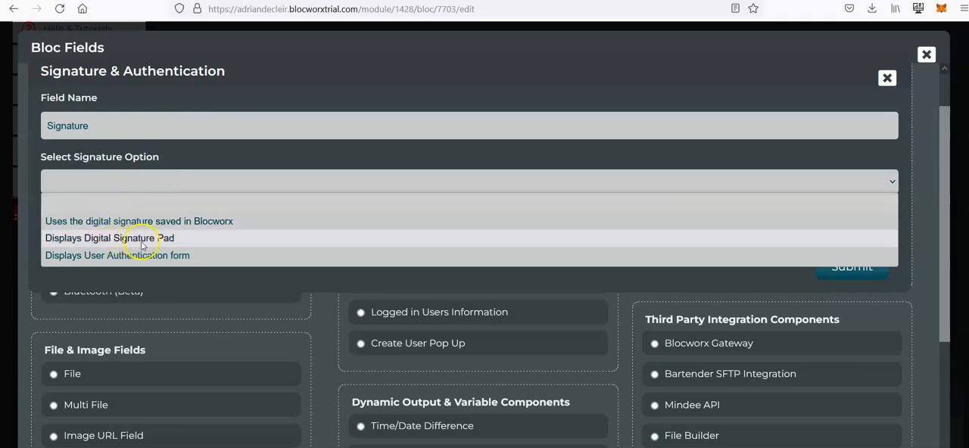
pyautogui.click(186, 241)
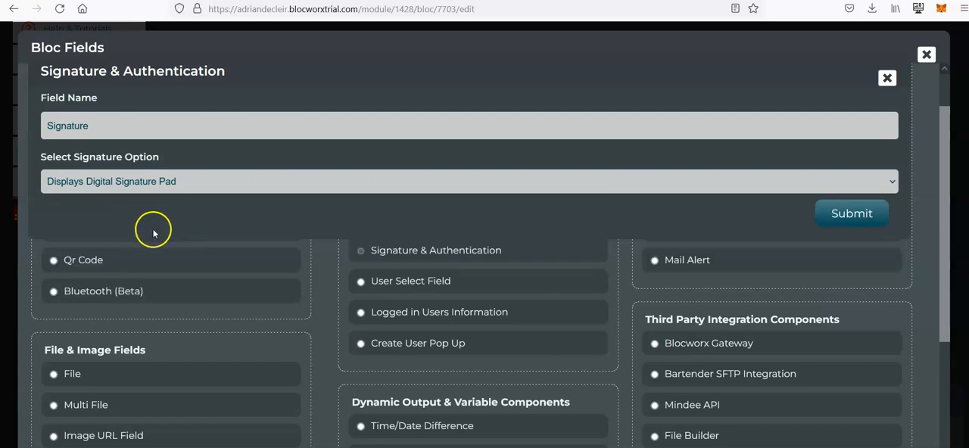
pyautogui.click(880, 212)
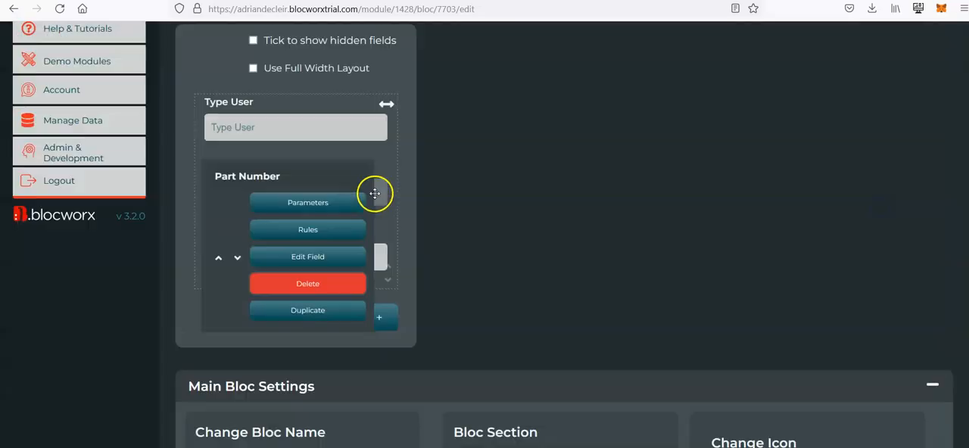
# - Duplicate the Signature field in the Report on Receiving(Copy) bloc
pyautogui.scroll(-2, 342, 188)
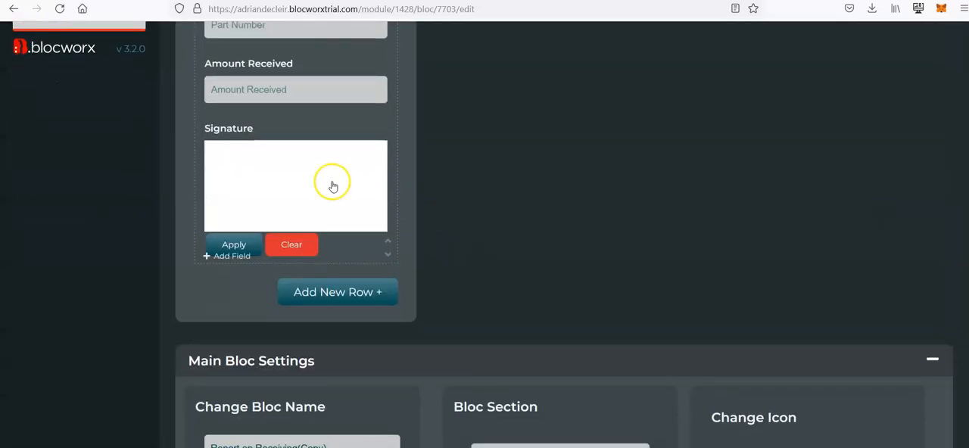
pyautogui.moveTo(212, 235)
pyautogui.click(336, 270)
pyautogui.scroll(-2, 541, 231)
# - Set the Signature2 field's option to "Uses the digital signature saved in Blocworx" with the button text "Sign Here" and save it
pyautogui.moveTo(270, 225)
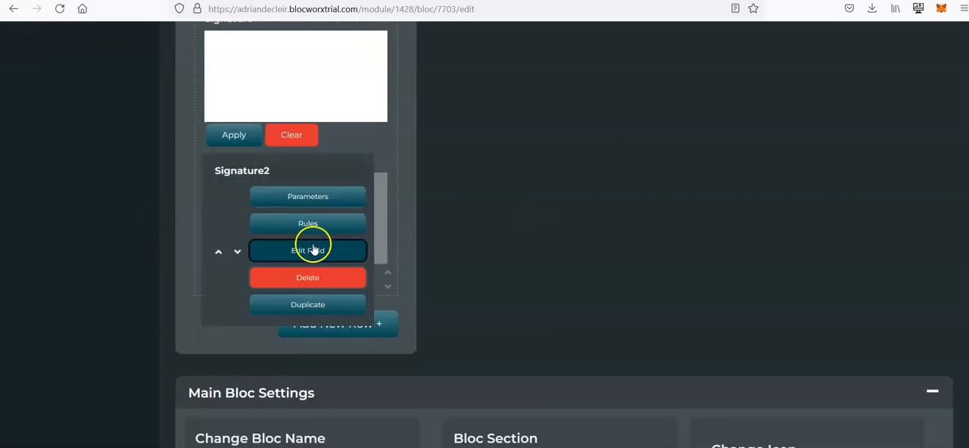
pyautogui.click(318, 250)
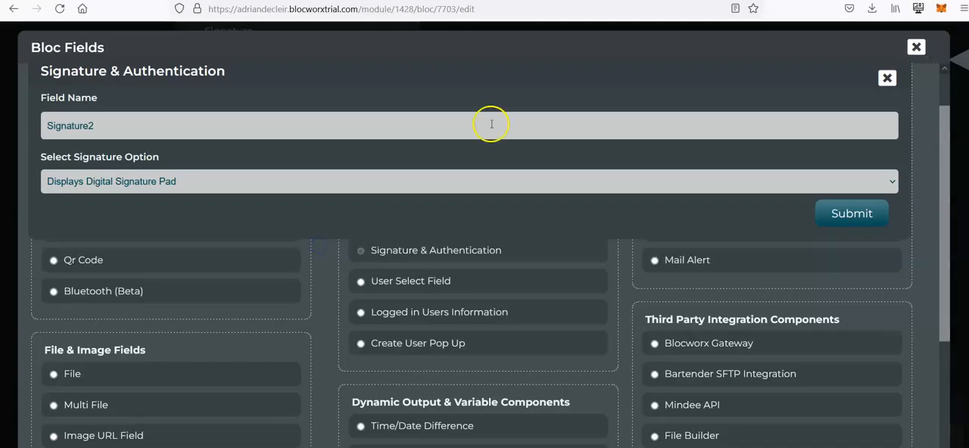
pyautogui.click(889, 76)
pyautogui.click(483, 252)
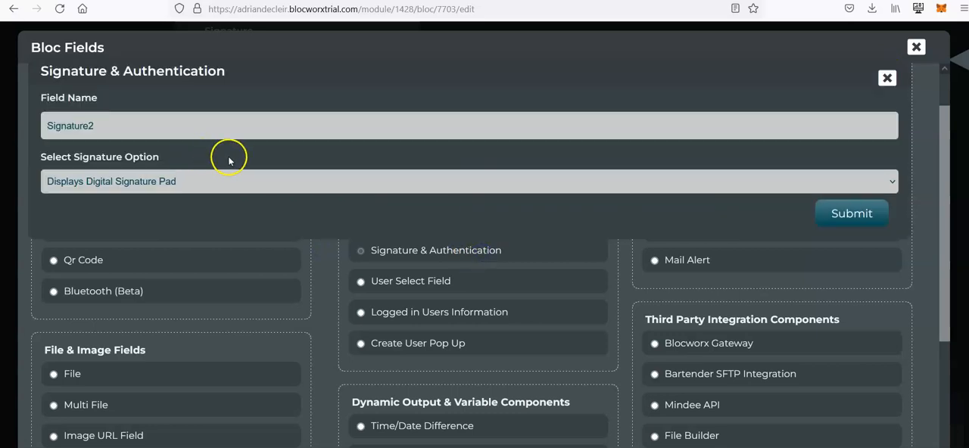
pyautogui.click(189, 183)
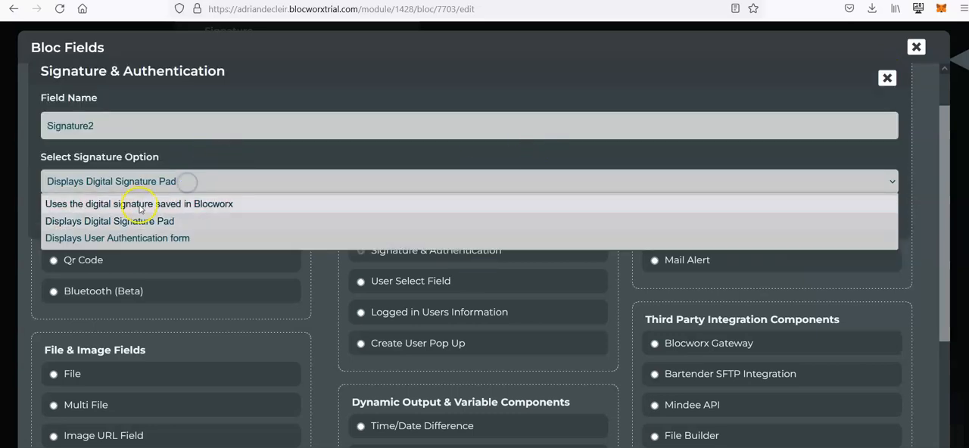
pyautogui.click(215, 237)
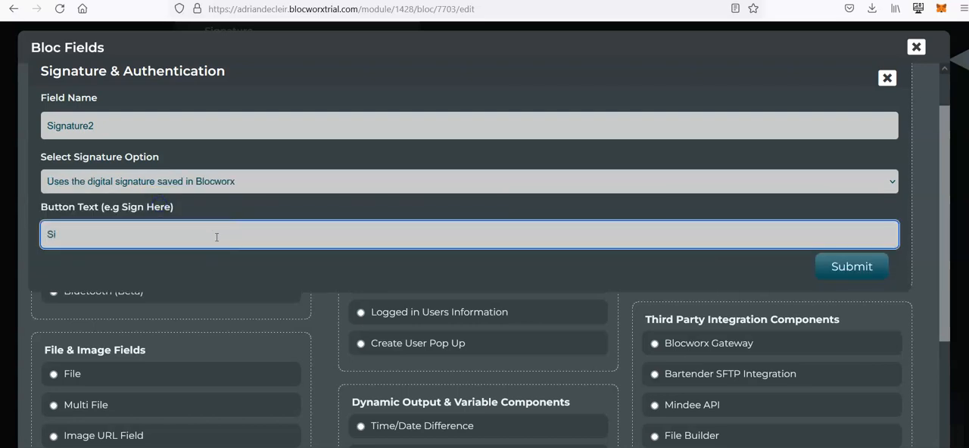
pyautogui.click(854, 267)
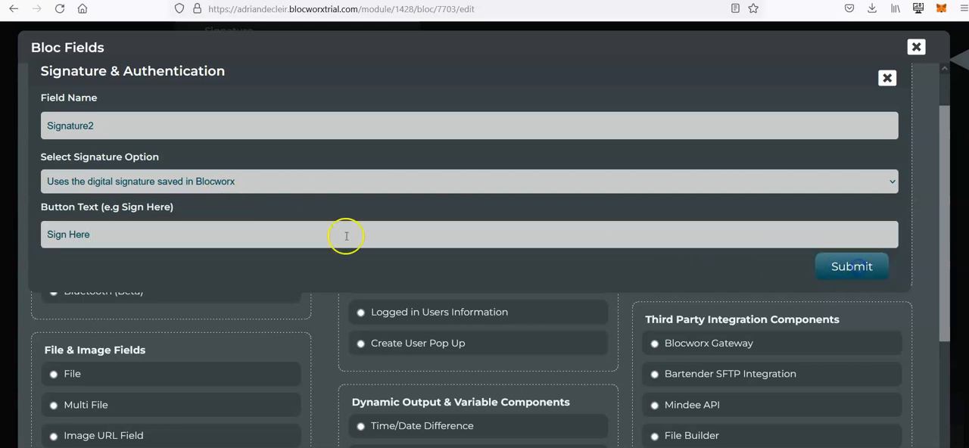
# - Open the account profile and go to the page for creating a digital signature
pyautogui.scroll(2, 522, 191)
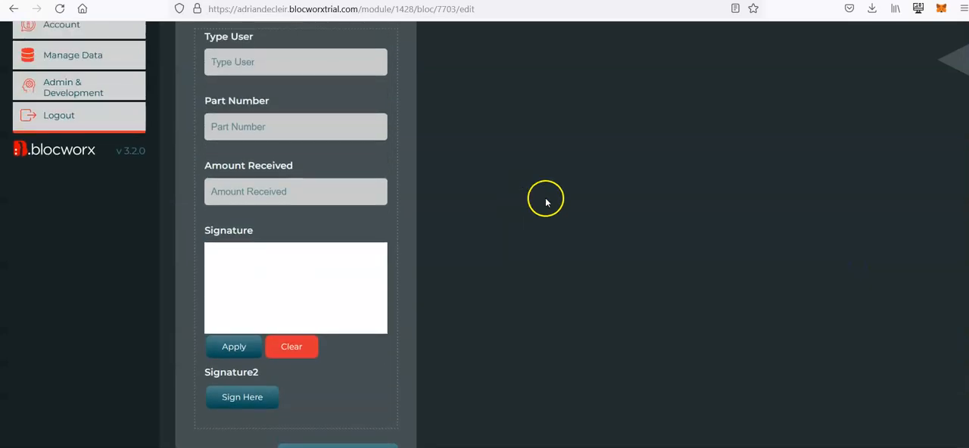
pyautogui.scroll(-1, 546, 220)
pyautogui.scroll(4, 546, 220)
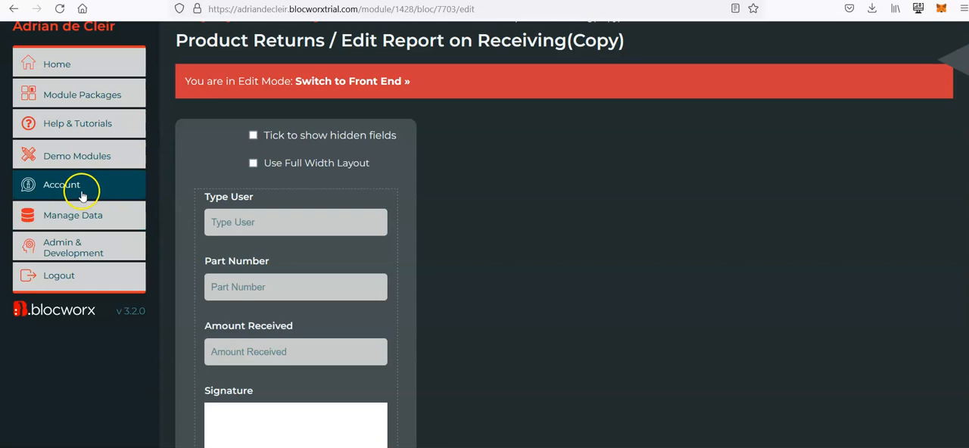
pyautogui.scroll(-4, 557, 216)
pyautogui.scroll(2, 555, 228)
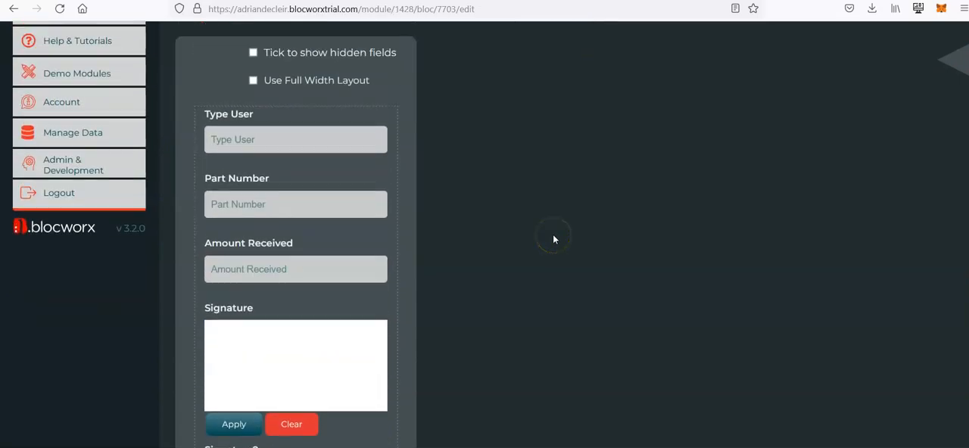
pyautogui.click(104, 108)
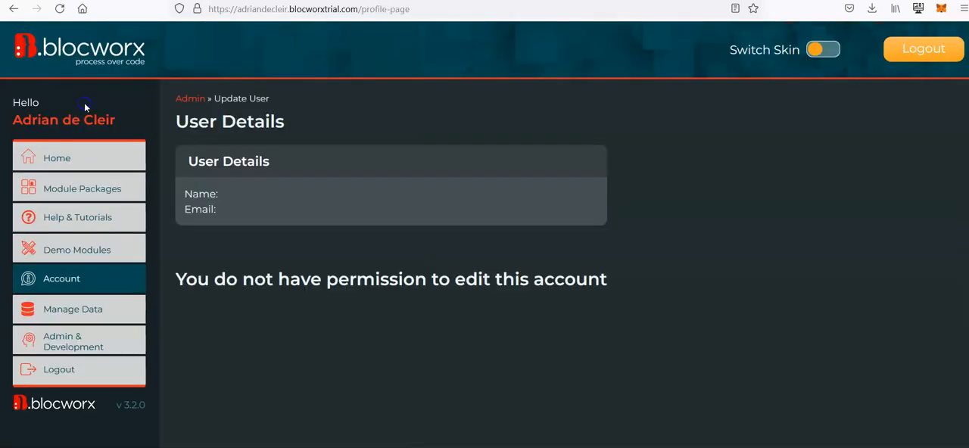
pyautogui.scroll(-4, 415, 223)
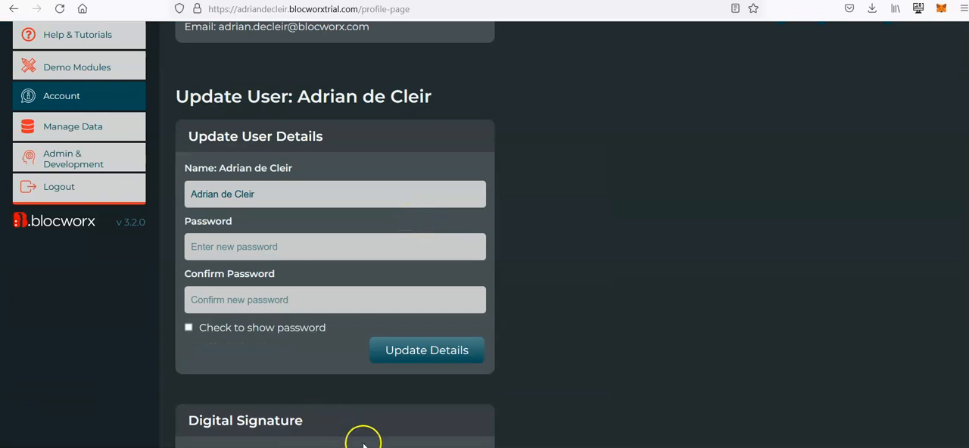
pyautogui.scroll(-1, 265, 424)
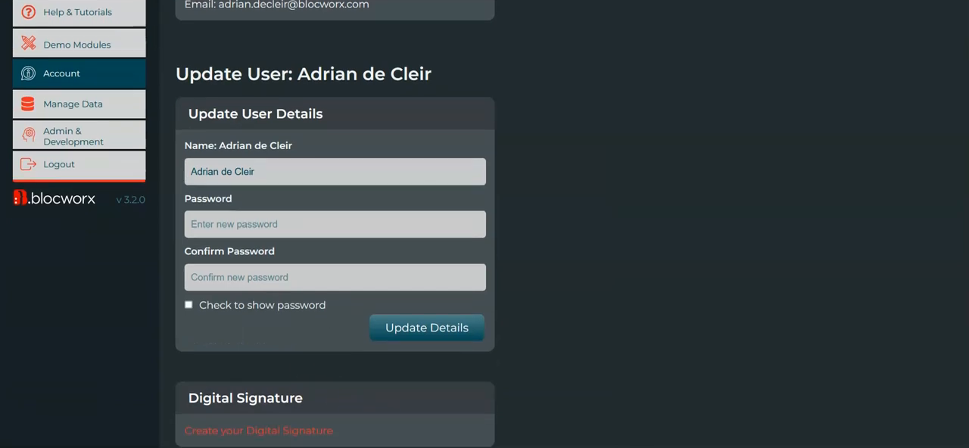
pyautogui.click(265, 432)
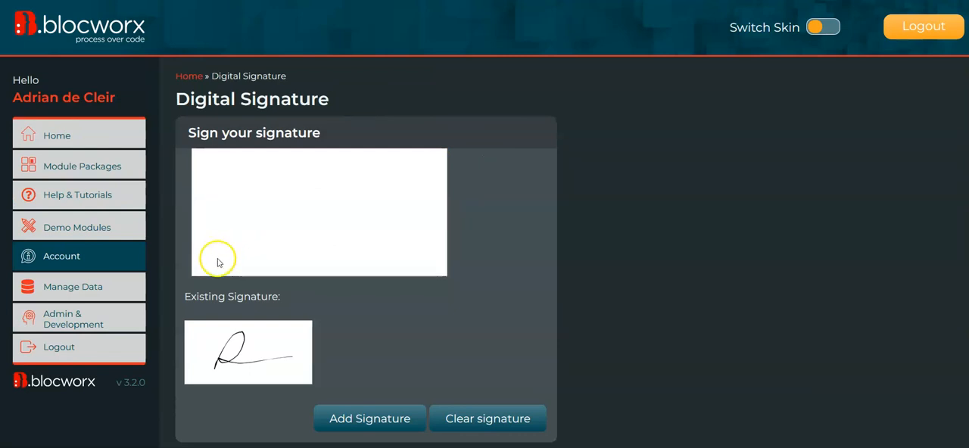
# - Draw a new signature and save it as the account's digital signature
pyautogui.moveTo(295, 240)
pyautogui.mouseDown()
pyautogui.moveTo(217, 232)
pyautogui.moveTo(430, 207)
pyautogui.mouseUp()
pyautogui.click(355, 417)
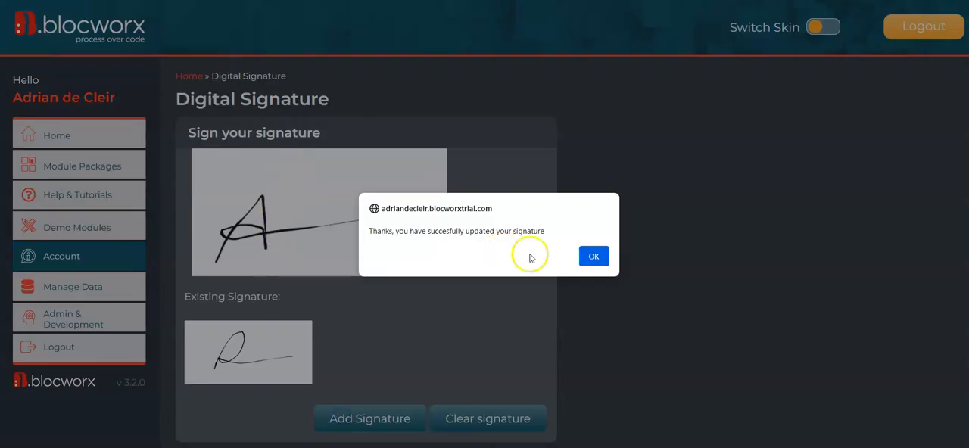
pyautogui.click(591, 255)
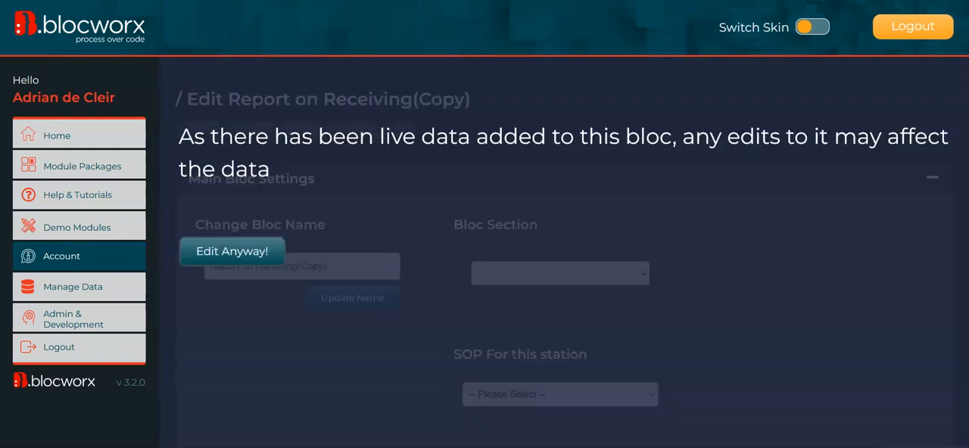
# - Resume editing the Report on Receiving(Copy) bloc despite its live data and switch it to the front end
pyautogui.click(263, 259)
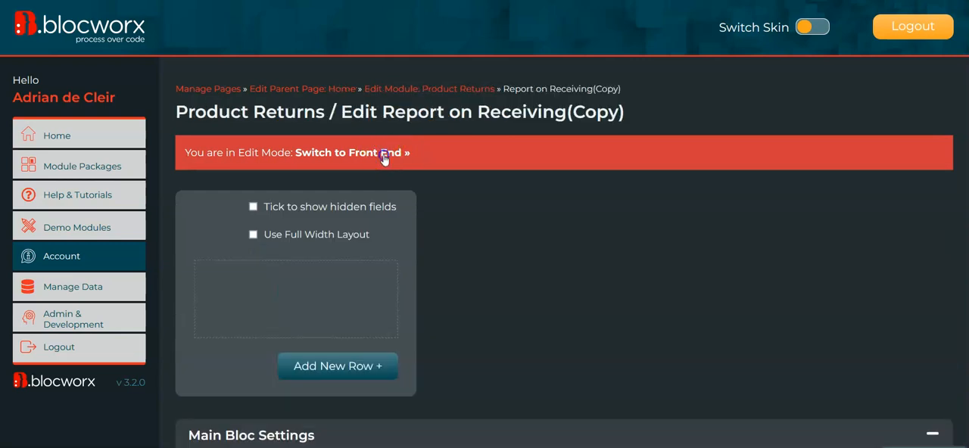
pyautogui.click(300, 154)
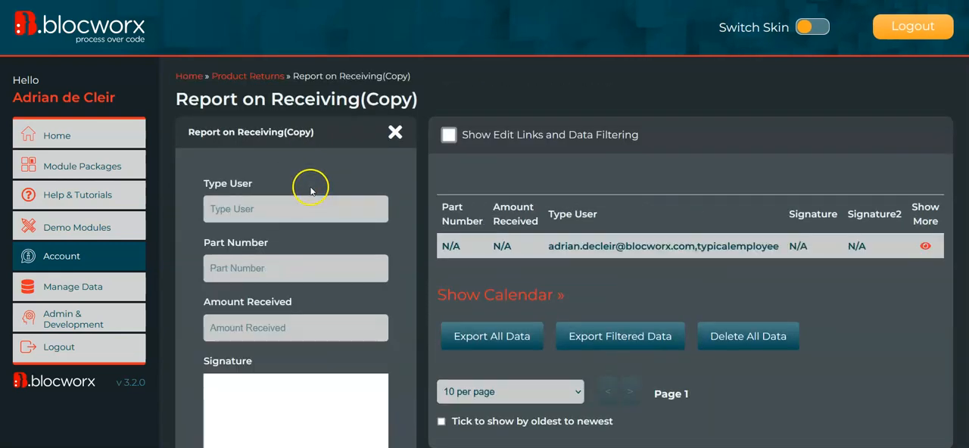
# - Draw a handwritten signature on the Signature field's pad and apply it
pyautogui.scroll(-2, 271, 243)
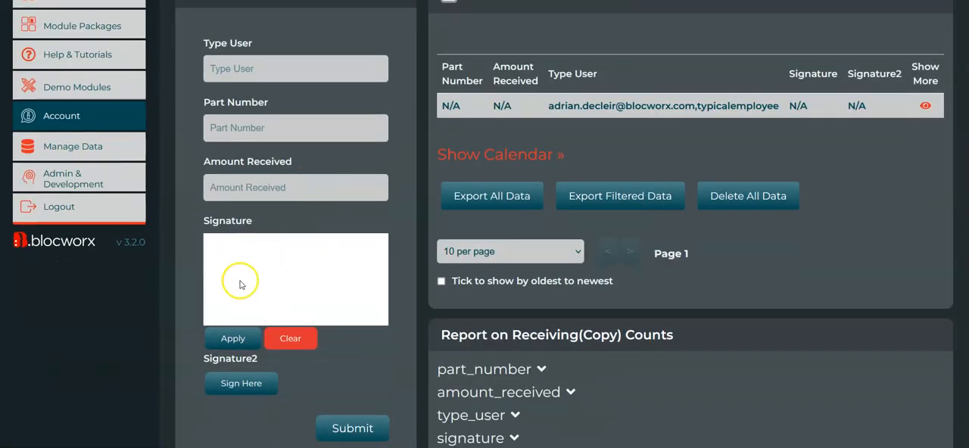
pyautogui.moveTo(224, 300); pyautogui.dragTo(225, 300)
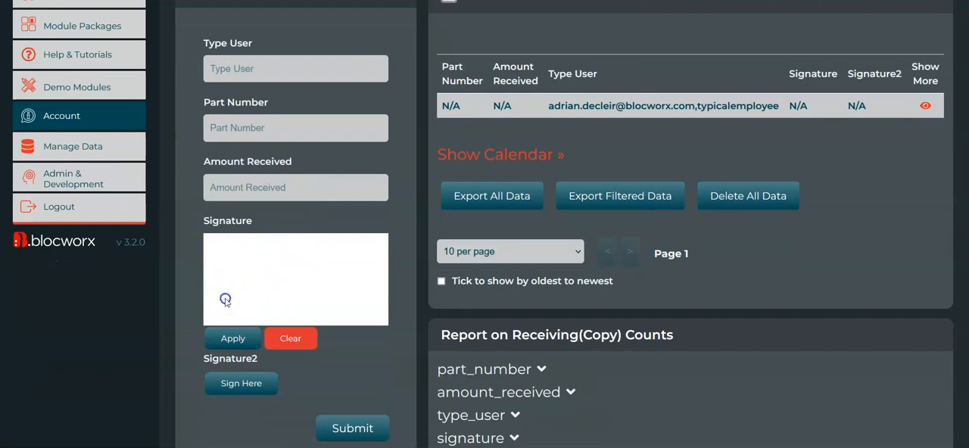
pyautogui.click(232, 338)
# - Sign the Signature2 field with the saved digital signature and submit the entry
pyautogui.scroll(-1, 192, 311)
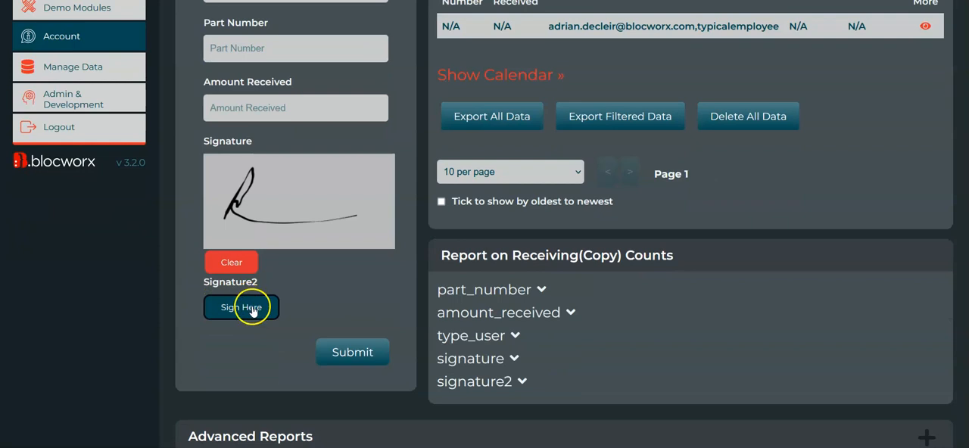
pyautogui.click(253, 309)
pyautogui.scroll(-1, 179, 347)
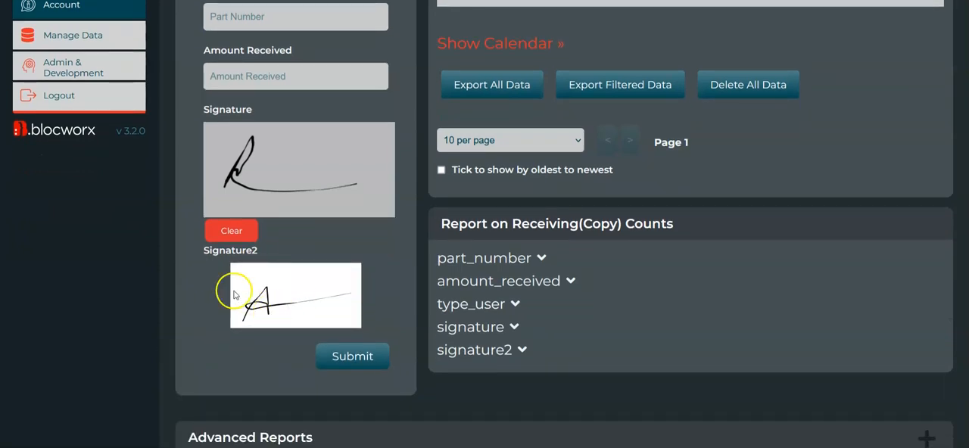
pyautogui.scroll(2, 315, 312)
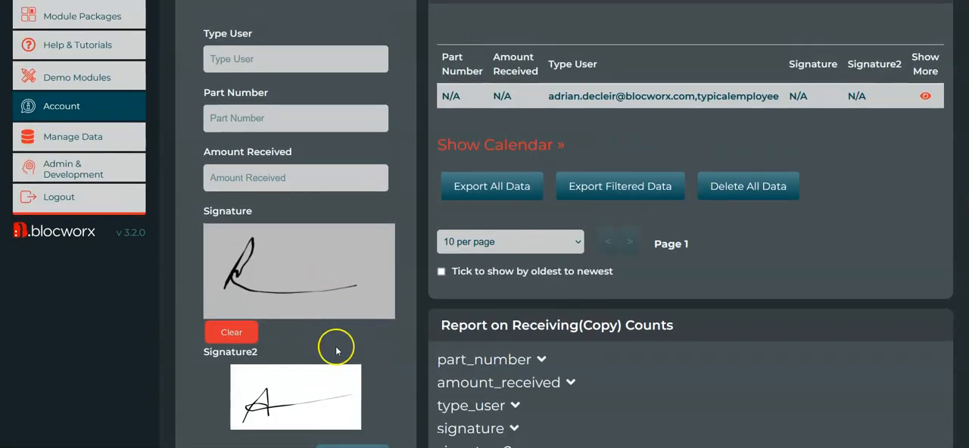
pyautogui.scroll(-1, 335, 346)
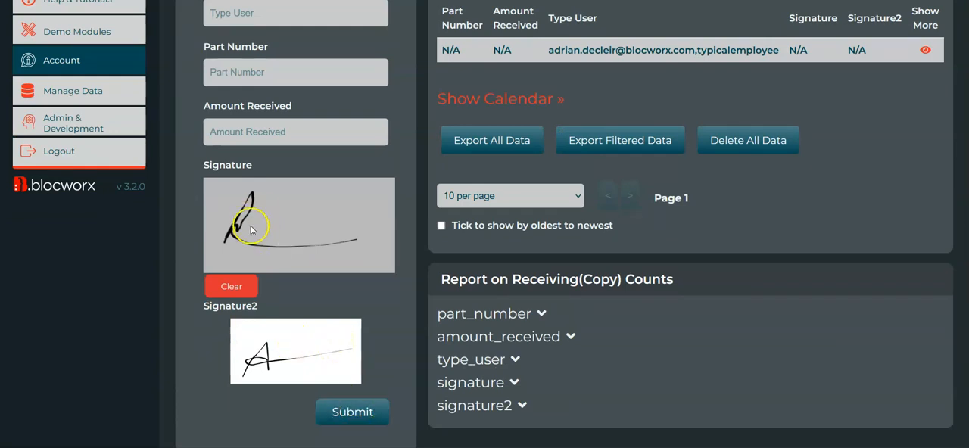
pyautogui.click(362, 424)
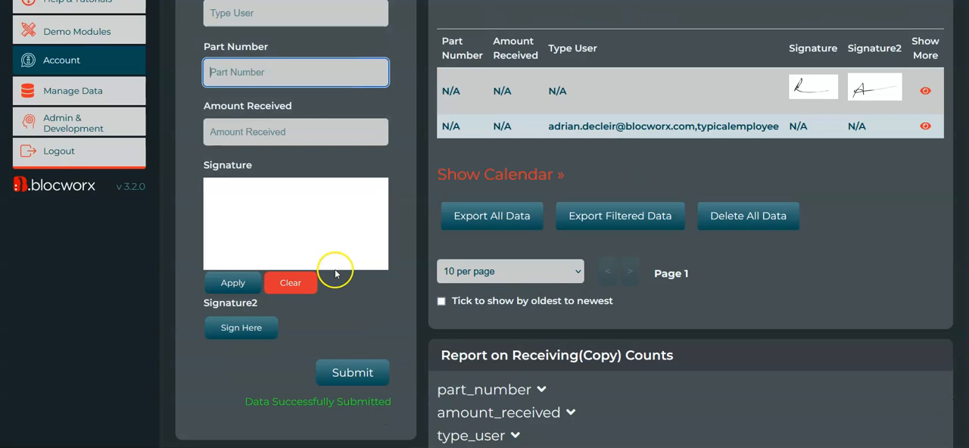
# - Return the bloc to edit mode after the signed entry, accepting the live data warning
pyautogui.scroll(2, 333, 250)
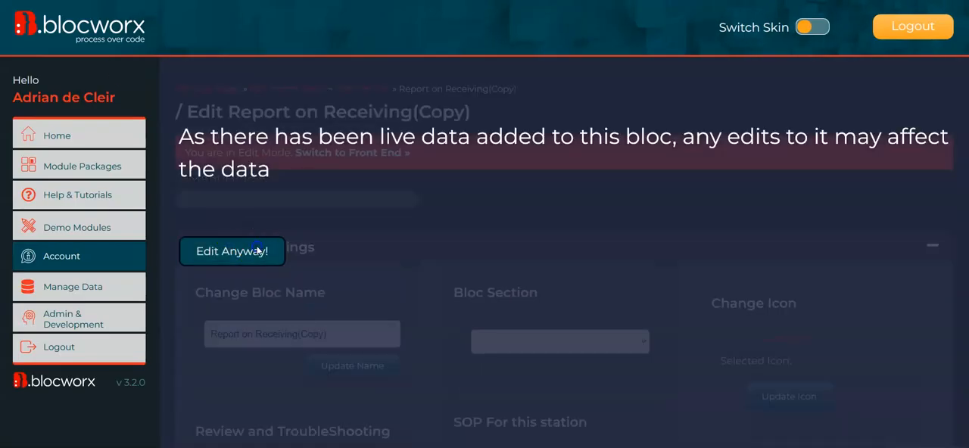
pyautogui.click(257, 251)
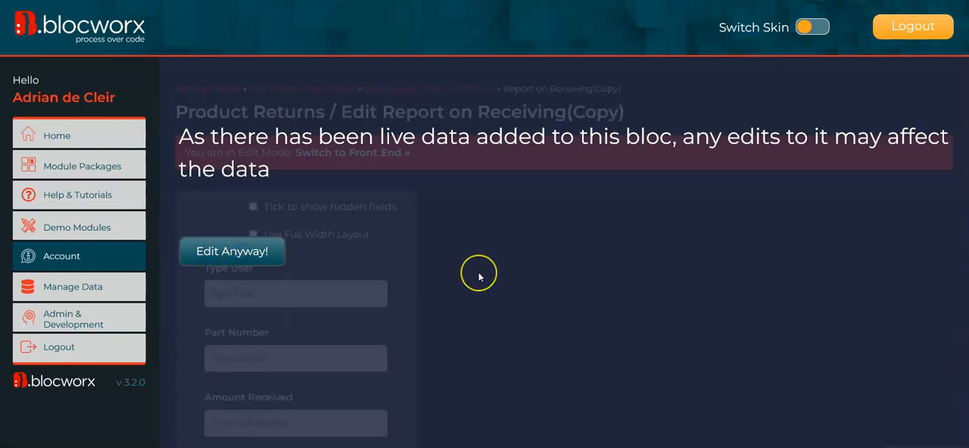
# - Change the Signature2 field's signature option to "Displays User Authentication form"
pyautogui.scroll(-3, 479, 276)
pyautogui.moveTo(245, 378)
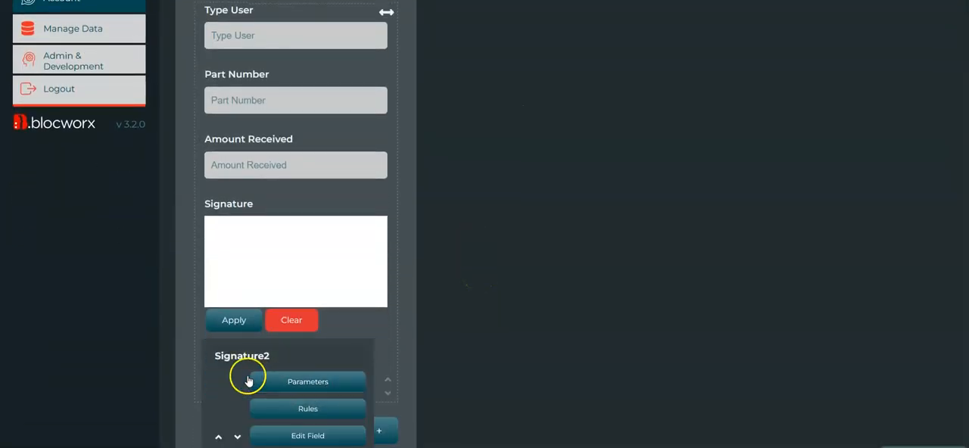
pyautogui.click(326, 438)
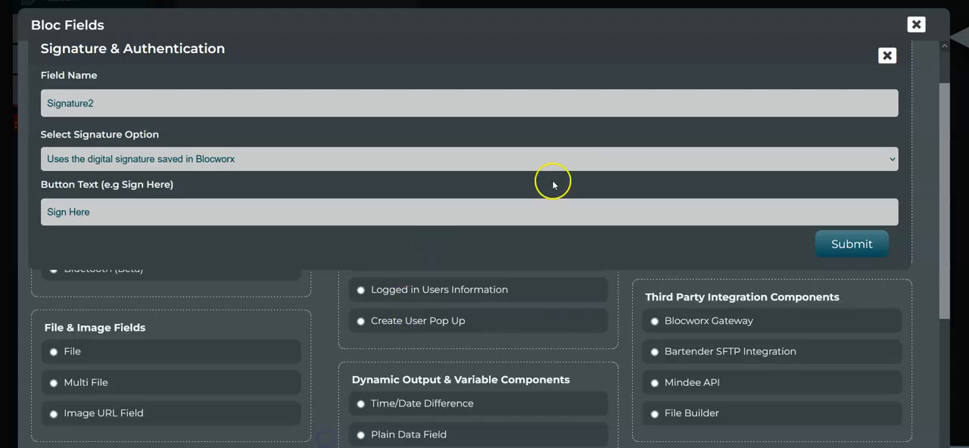
pyautogui.click(888, 54)
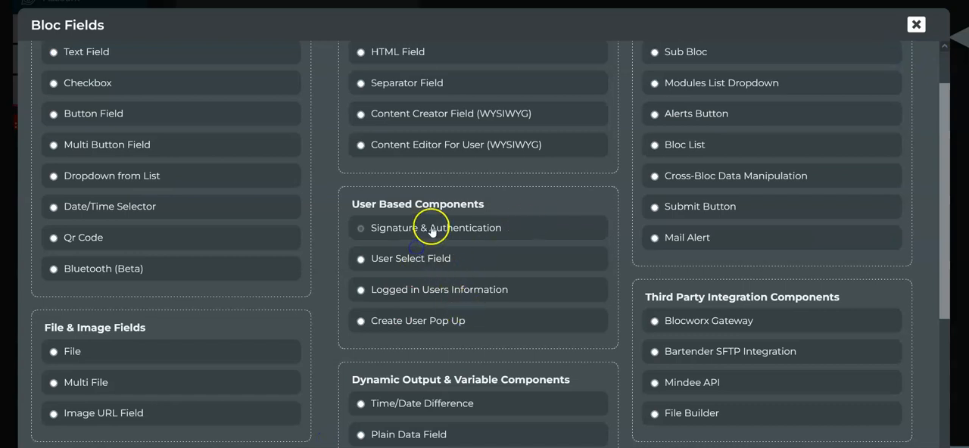
pyautogui.click(431, 228)
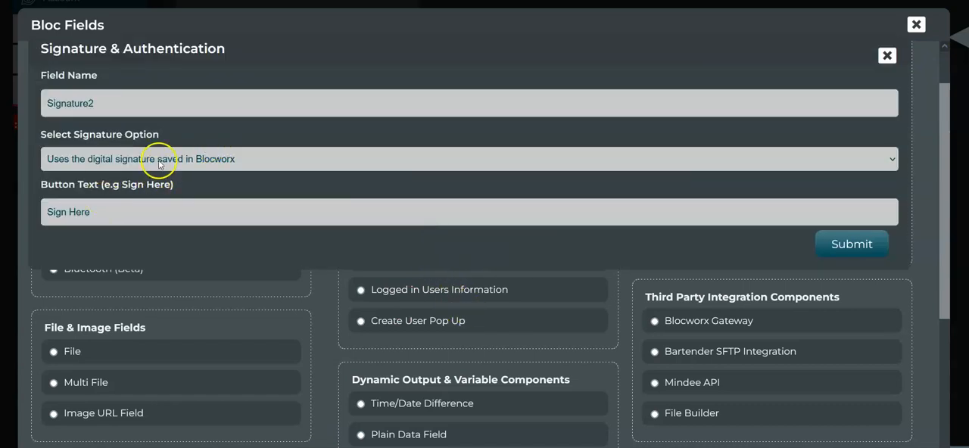
pyautogui.click(271, 159)
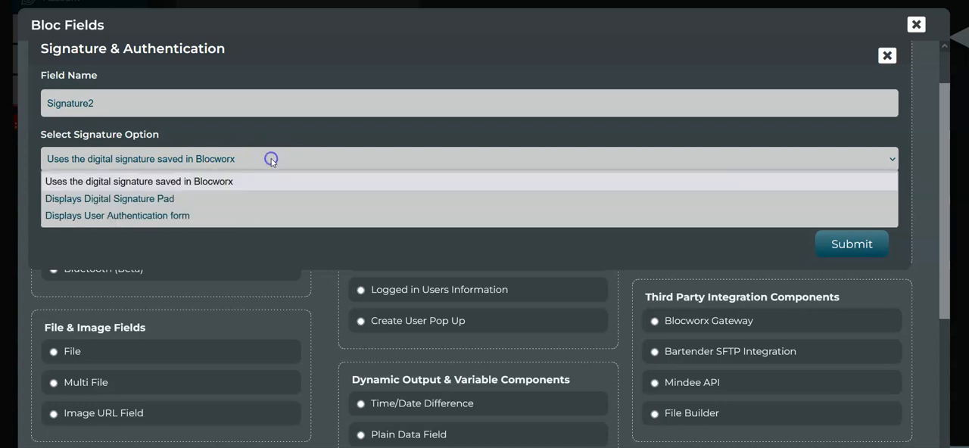
pyautogui.click(209, 215)
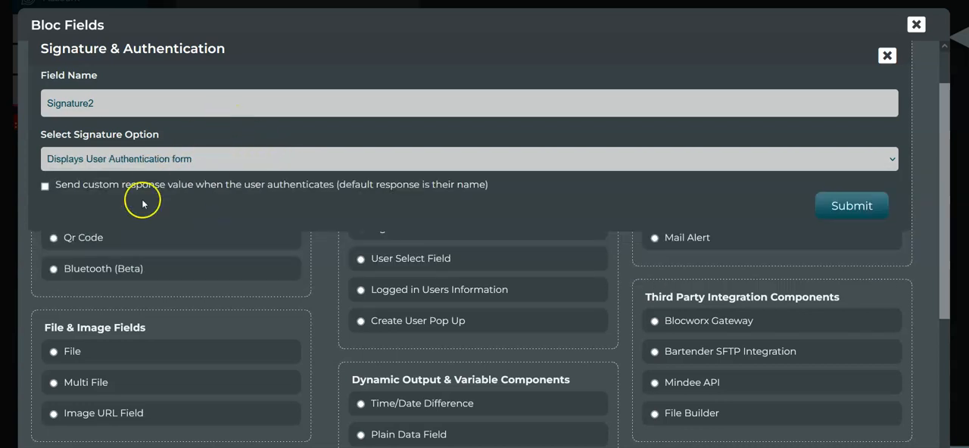
# - Enable a custom authentication response for Signature2 with the value "Signed In" and save the field
pyautogui.click(295, 186)
pyautogui.click(130, 231)
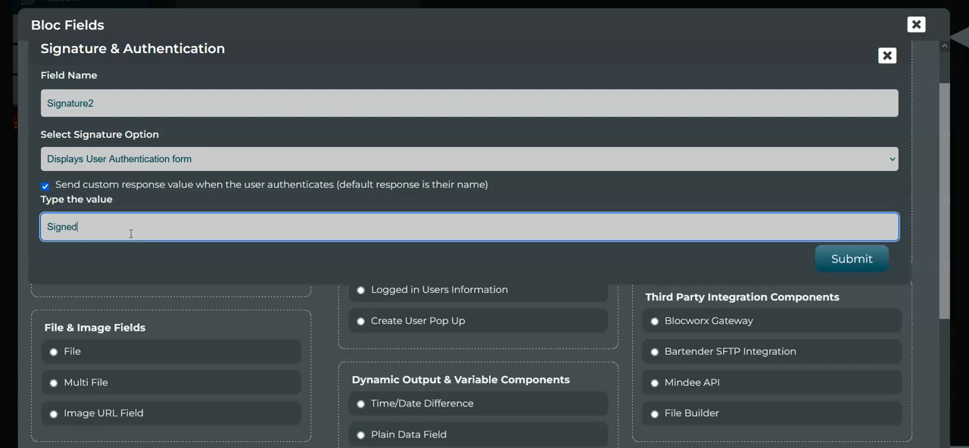
pyautogui.click(837, 258)
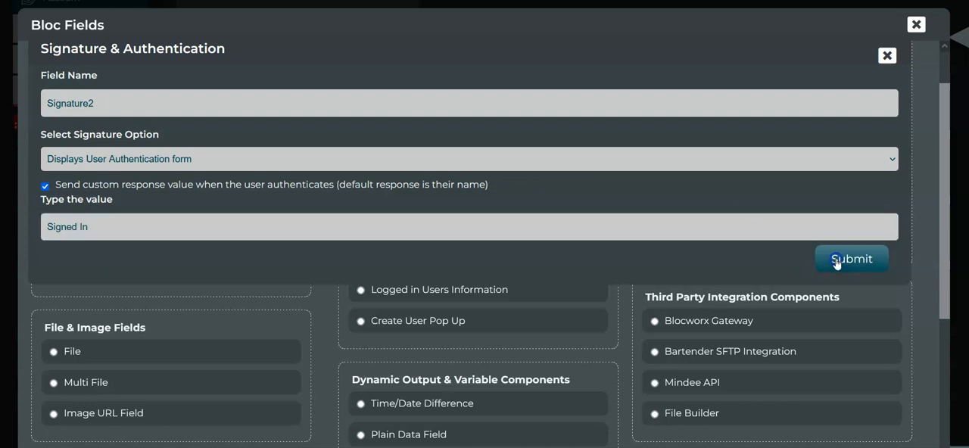
# - Delete the Signature and Signature2 fields from the bloc
pyautogui.scroll(-1, 447, 254)
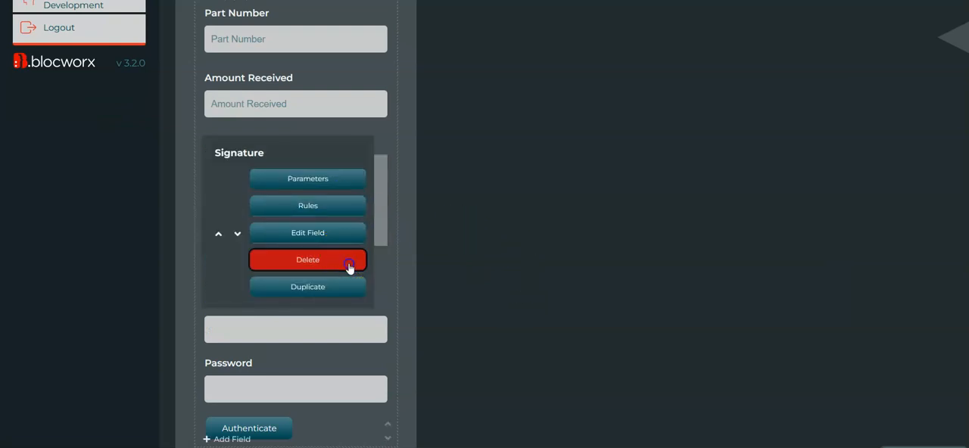
pyautogui.scroll(-4, 492, 254)
pyautogui.scroll(3, 505, 259)
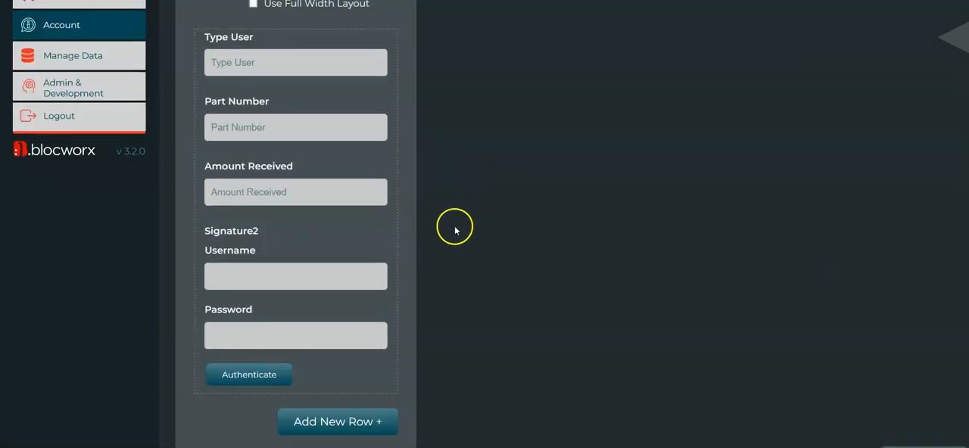
pyautogui.moveTo(246, 243)
pyautogui.click(324, 350)
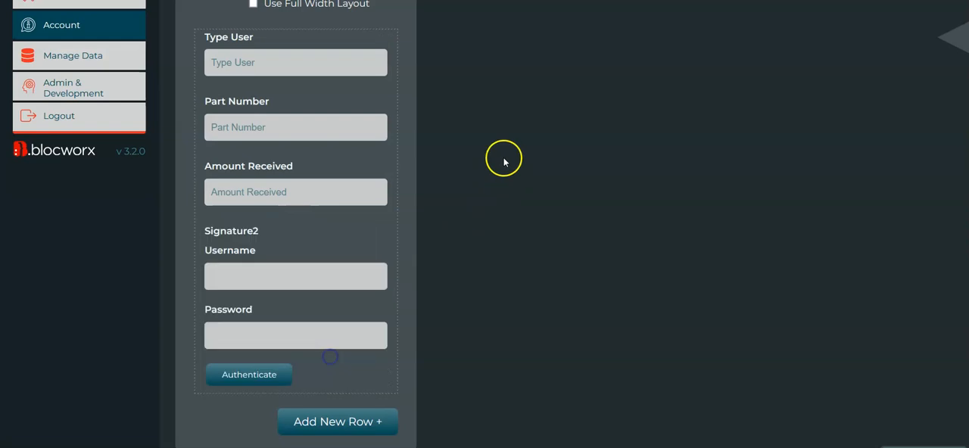
# - Start a new Signature & Authentication field below Amount Received and name it "Auth Form"
pyautogui.moveTo(223, 225)
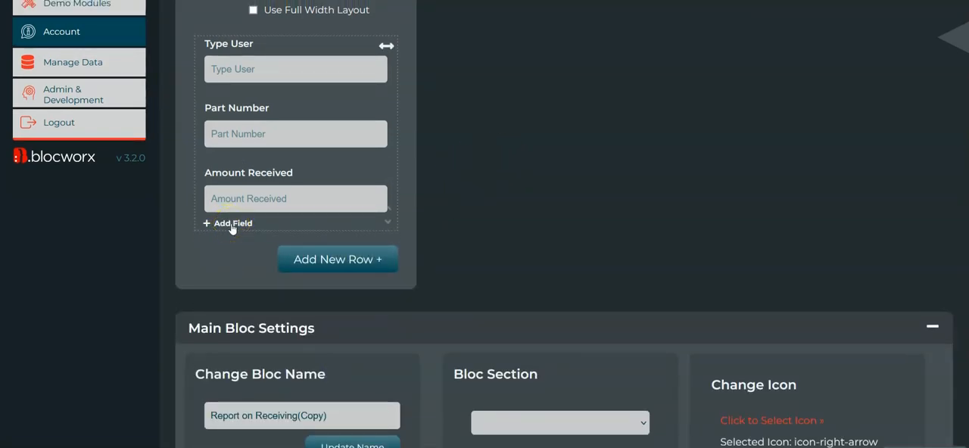
pyautogui.click(232, 224)
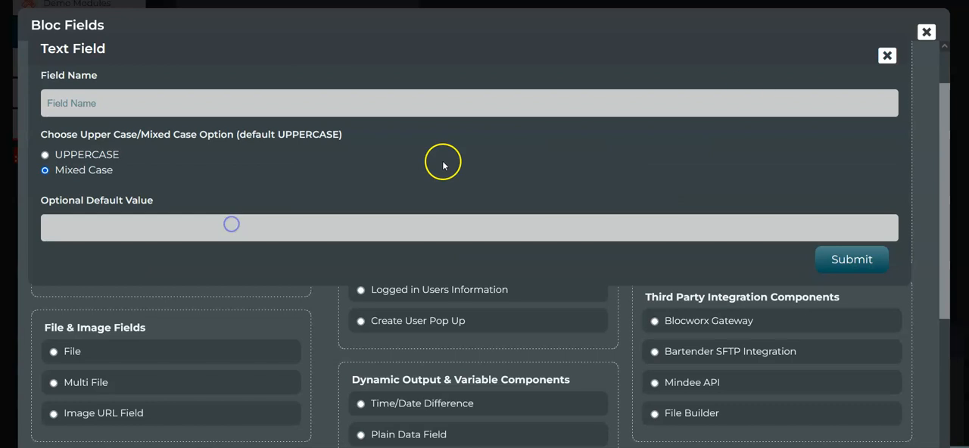
pyautogui.click(888, 59)
pyautogui.click(432, 228)
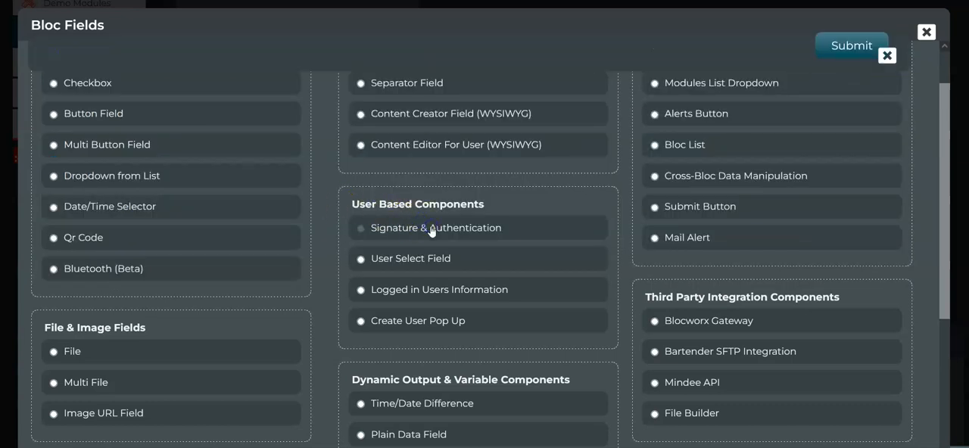
pyautogui.click(888, 56)
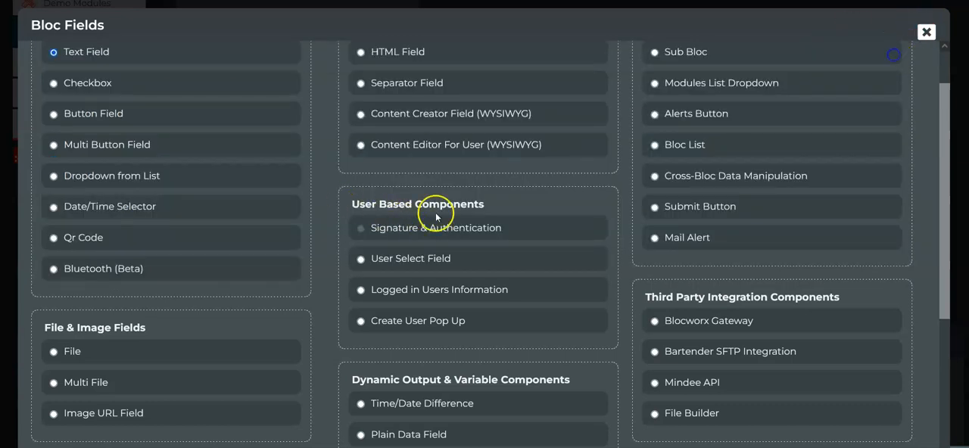
pyautogui.click(437, 259)
pyautogui.click(428, 228)
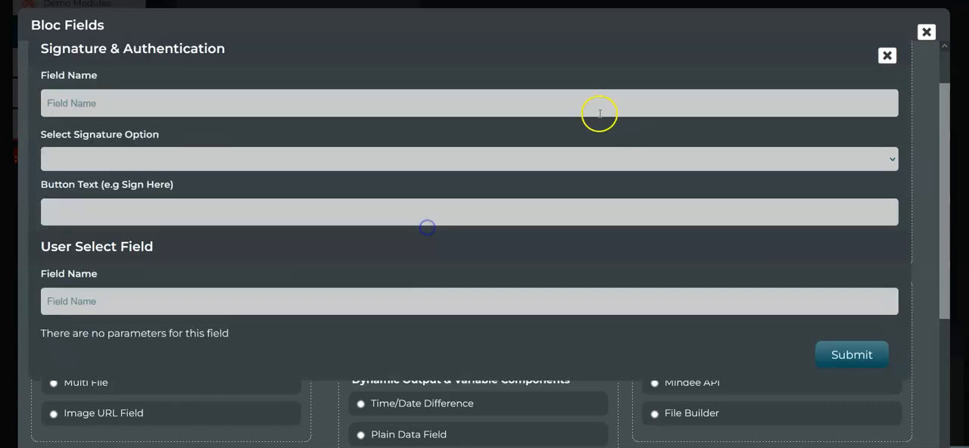
pyautogui.click(84, 100)
pyautogui.write('Auth Form')
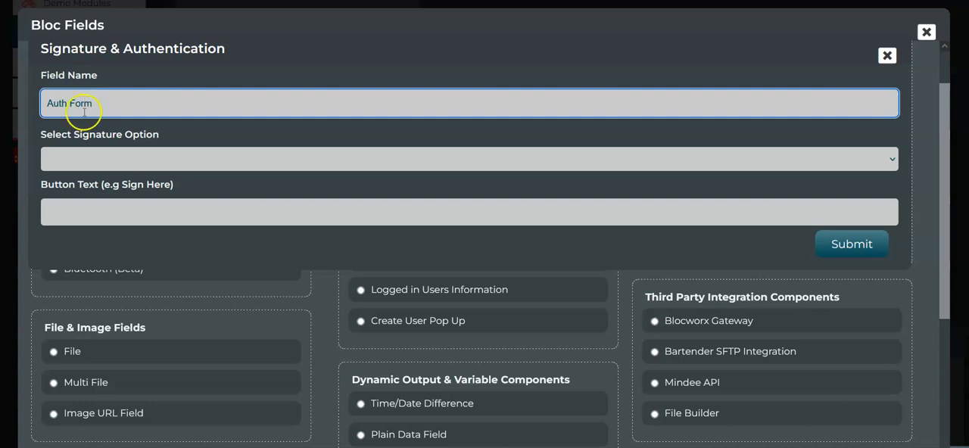
# - Set Auth Form to "Displays User Authentication form" with the custom response value "Signed In" and save the field
pyautogui.click(108, 158)
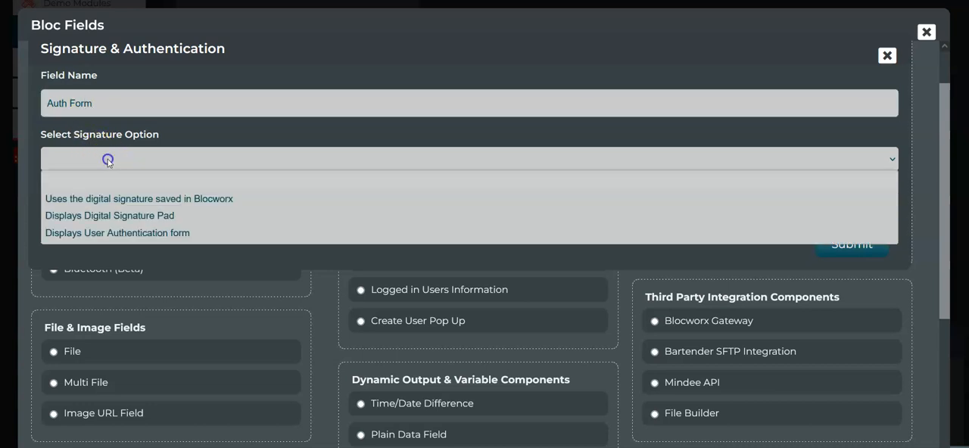
pyautogui.click(123, 233)
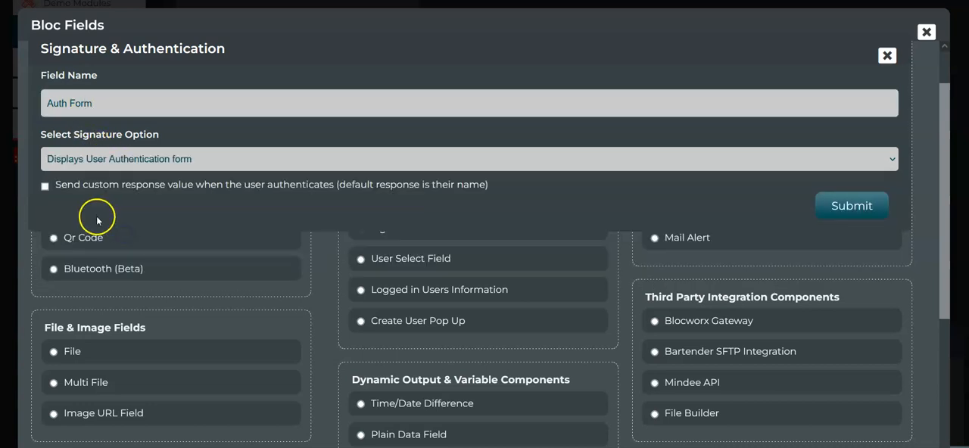
pyautogui.click(57, 185)
pyautogui.click(94, 220)
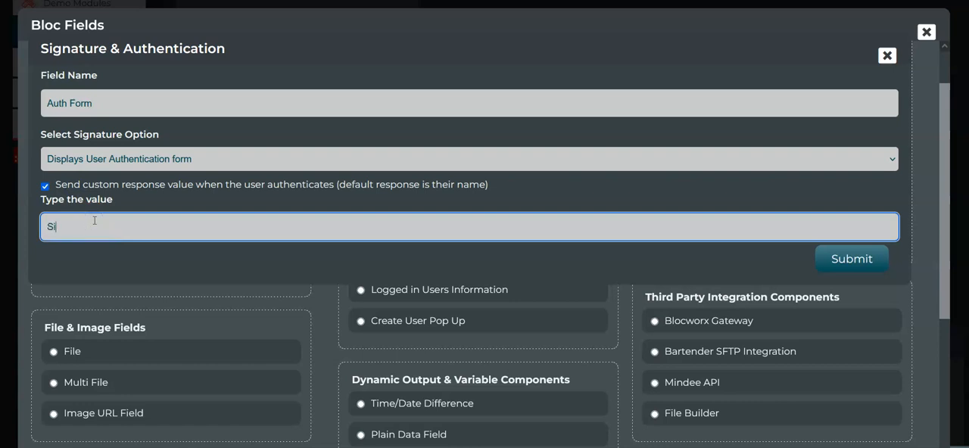
pyautogui.click(863, 262)
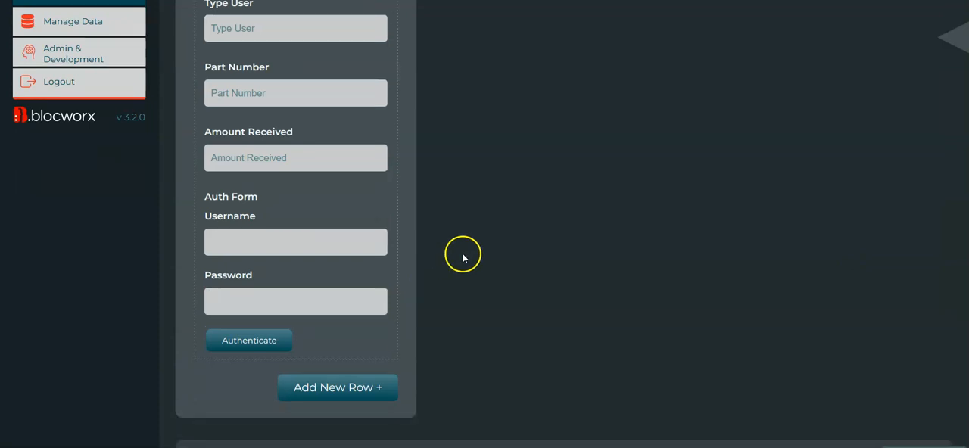
# - Take the bloc out of edit mode and bring its data entry form into view
pyautogui.scroll(3, 462, 256)
pyautogui.click(349, 28)
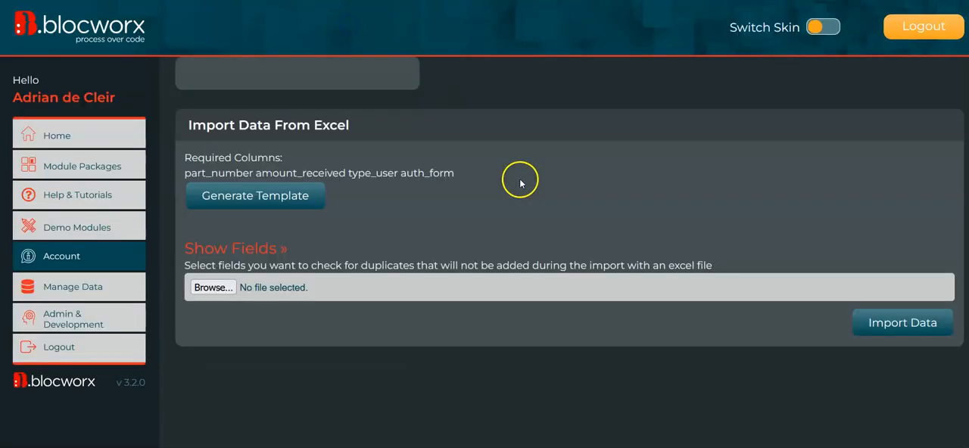
pyautogui.scroll(-1, 381, 317)
pyautogui.scroll(-1, 381, 316)
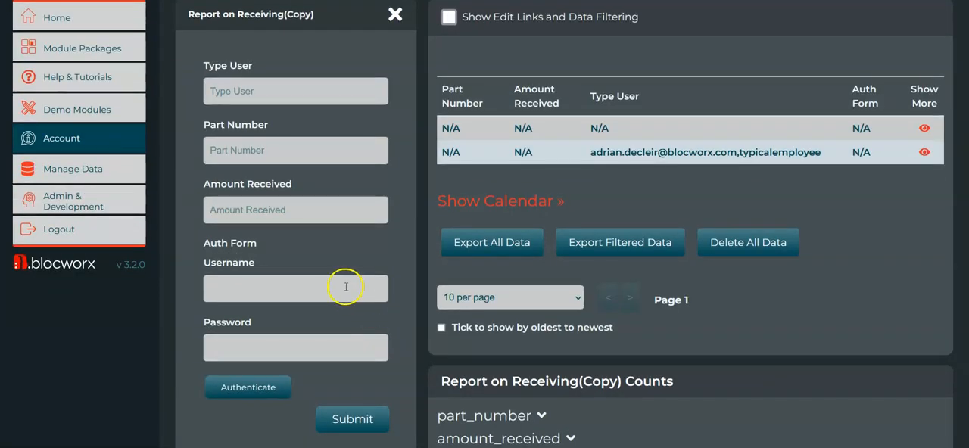
pyautogui.scroll(-1, 324, 286)
# - Fill in the entry with Part Number PART001 and Amount Received 30
pyautogui.click(273, 272)
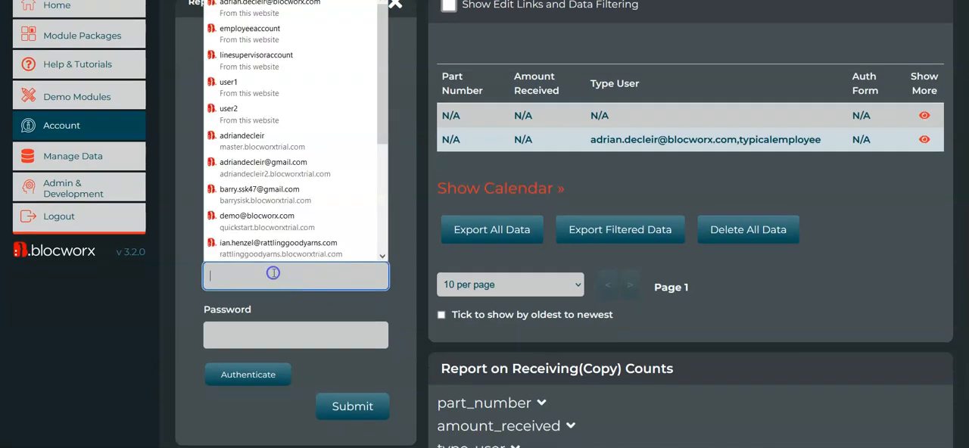
pyautogui.click(315, 281)
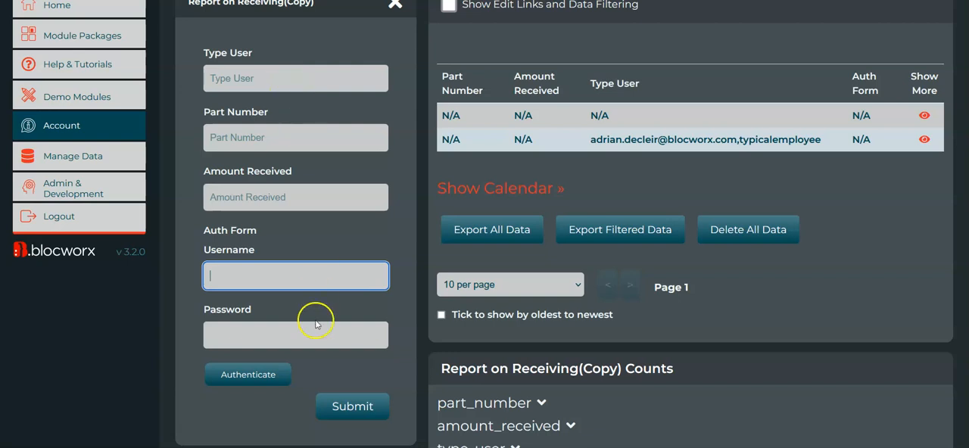
pyautogui.click(289, 87)
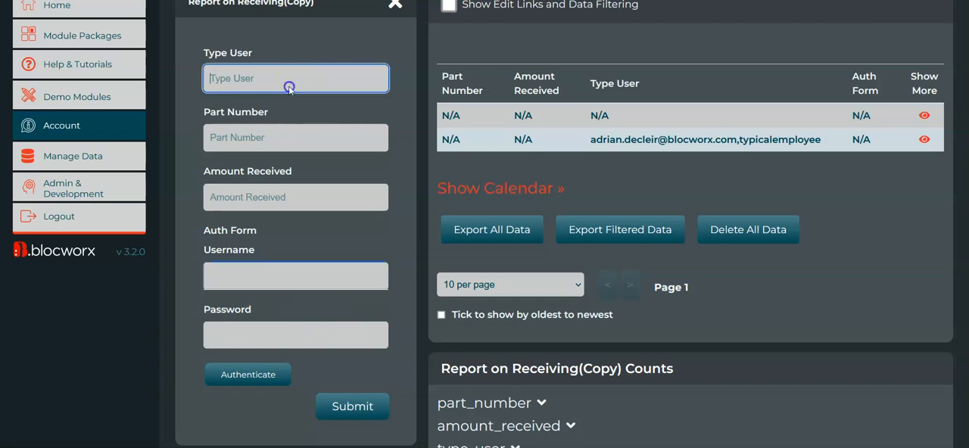
pyautogui.click(250, 148)
pyautogui.press('Tab')
pyautogui.click(250, 148)
pyautogui.write('PA')
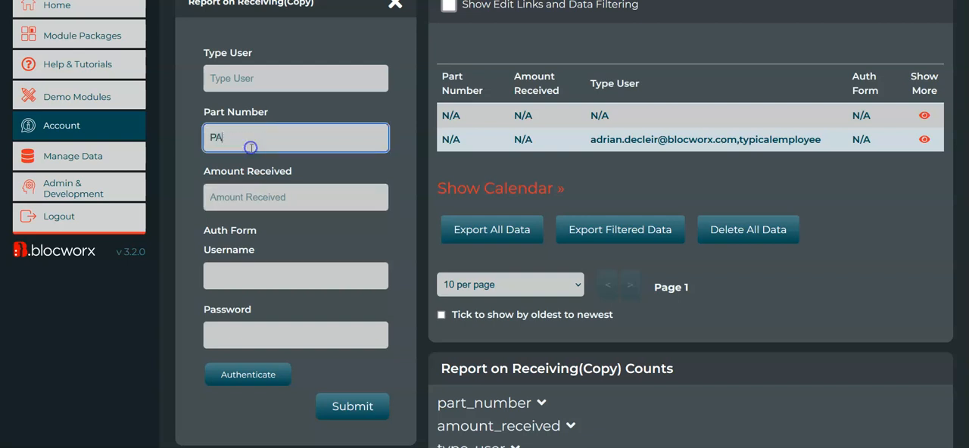
pyautogui.write('RT001')
pyautogui.press('Tab')
pyautogui.write('3')
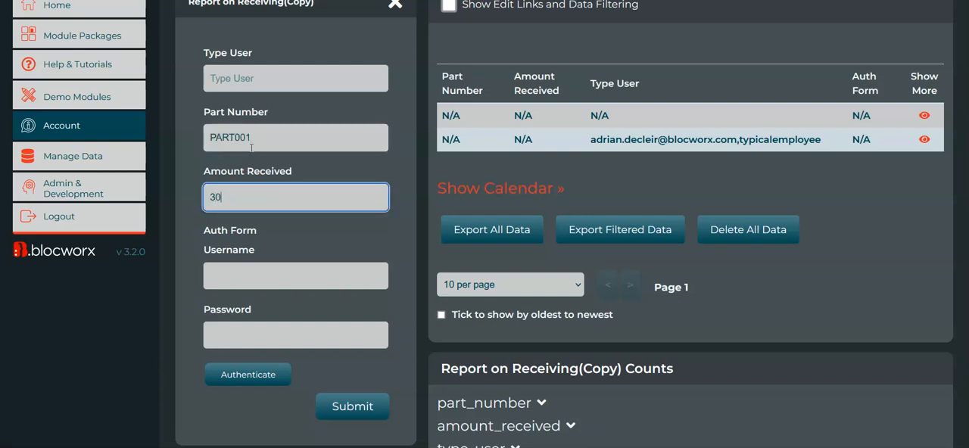
pyautogui.write('0')
# - Fill the Auth Form's username and password with a saved login and authenticate
pyautogui.click(266, 278)
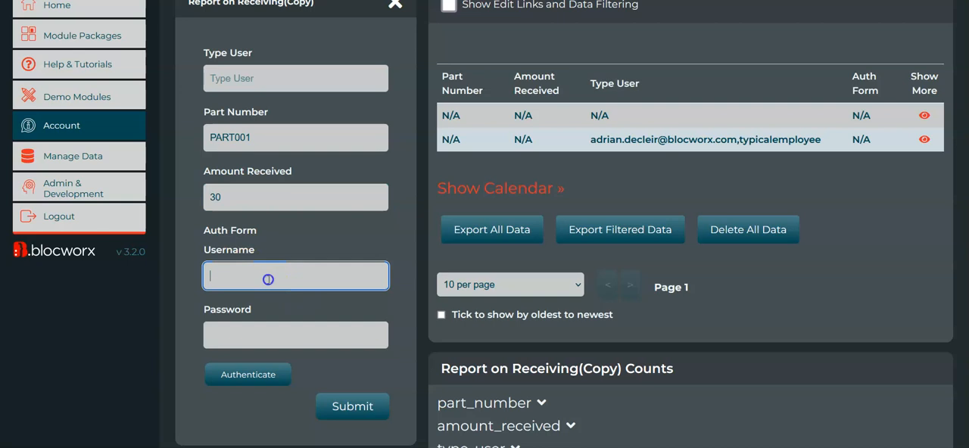
pyautogui.click(319, 21)
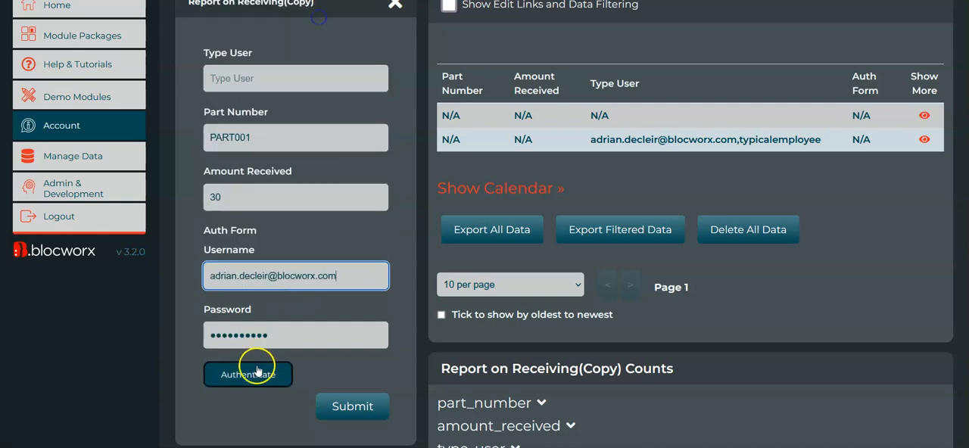
pyautogui.scroll(-1, 259, 342)
pyautogui.click(263, 340)
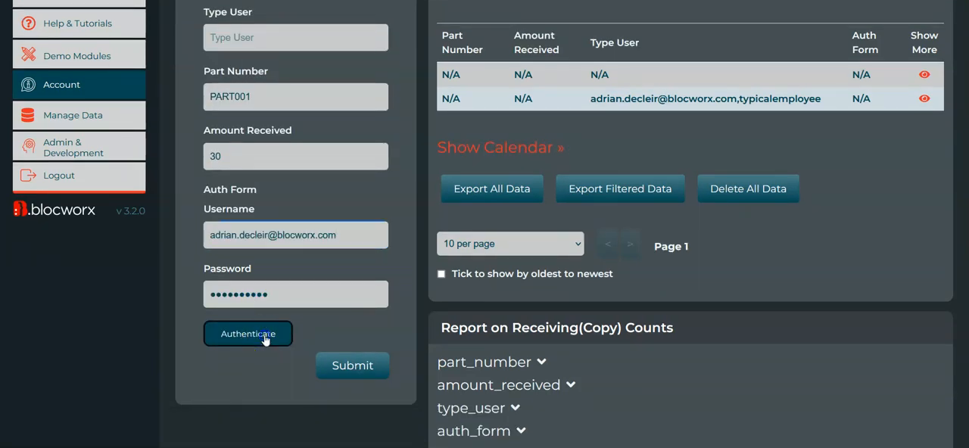
# - Check the authentication response, submit the entry and highlight its Auth Form value in the data table
pyautogui.moveTo(202, 234); pyautogui.dragTo(214, 229)
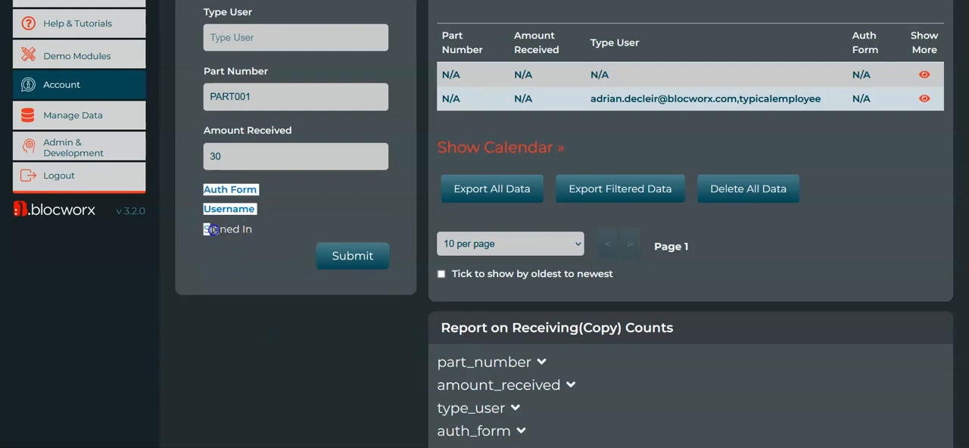
pyautogui.click(256, 231)
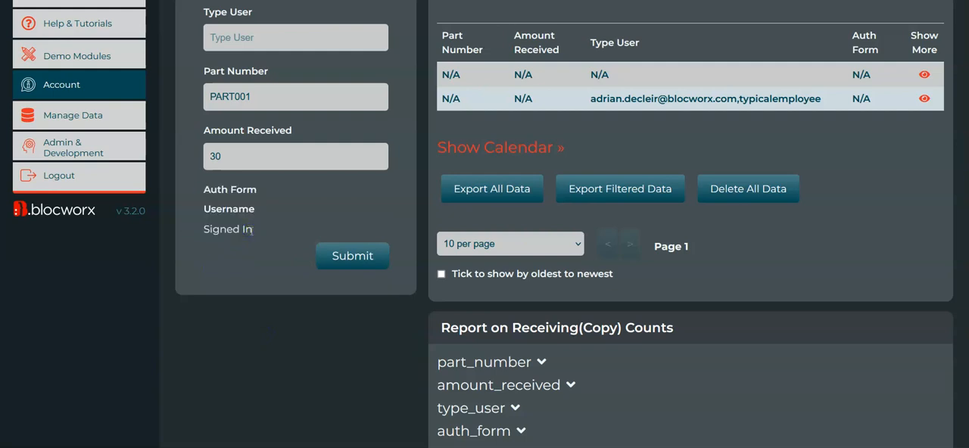
pyautogui.tripleClick(243, 231)
pyautogui.click(237, 231)
pyautogui.click(352, 255)
pyautogui.moveTo(843, 115); pyautogui.dragTo(900, 110)
pyautogui.scroll(-1, 335, 233)
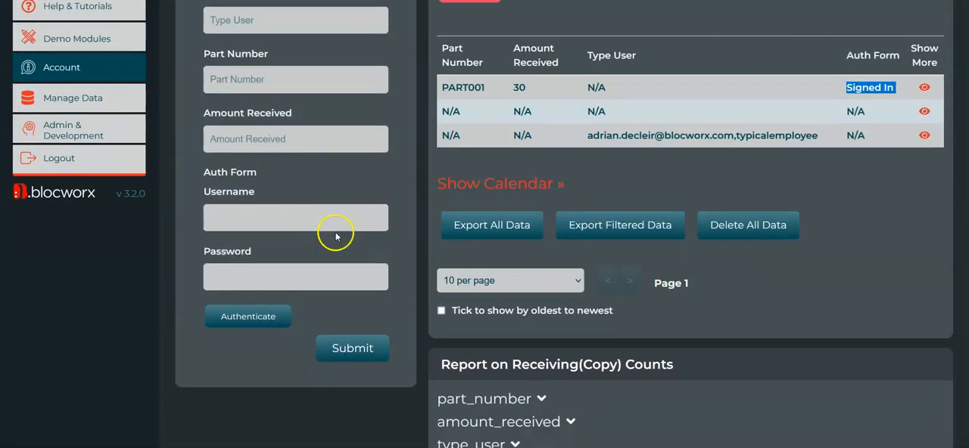
pyautogui.scroll(2, 335, 232)
pyautogui.scroll(-1, 374, 253)
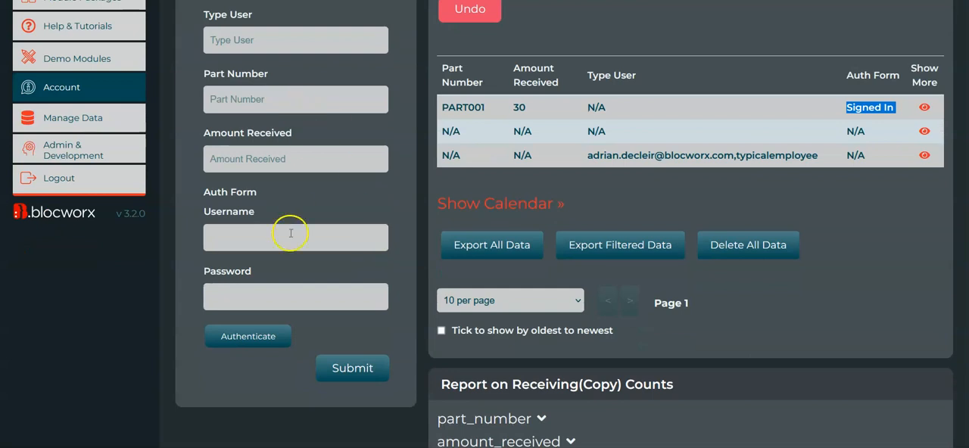
pyautogui.scroll(1, 307, 236)
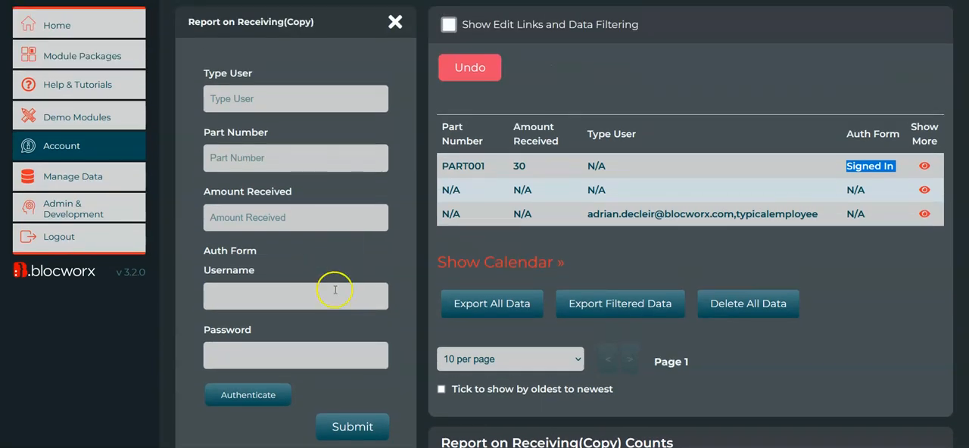
pyautogui.scroll(1, 417, 234)
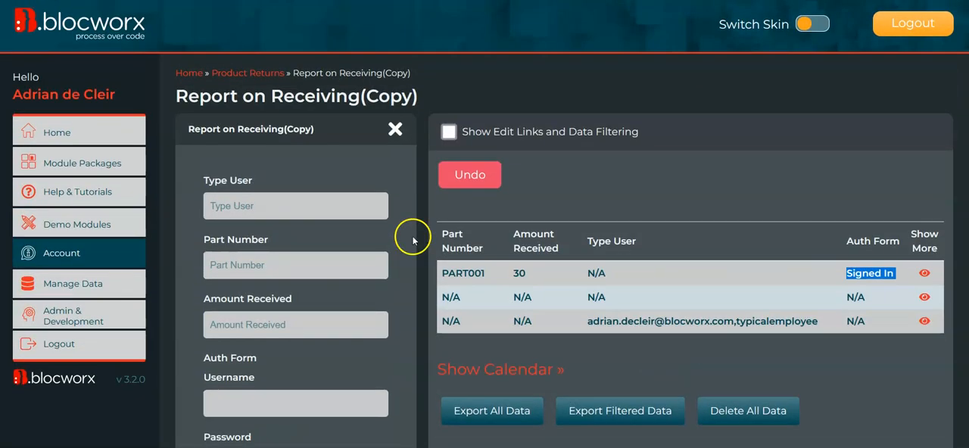
pyautogui.scroll(-1, 318, 287)
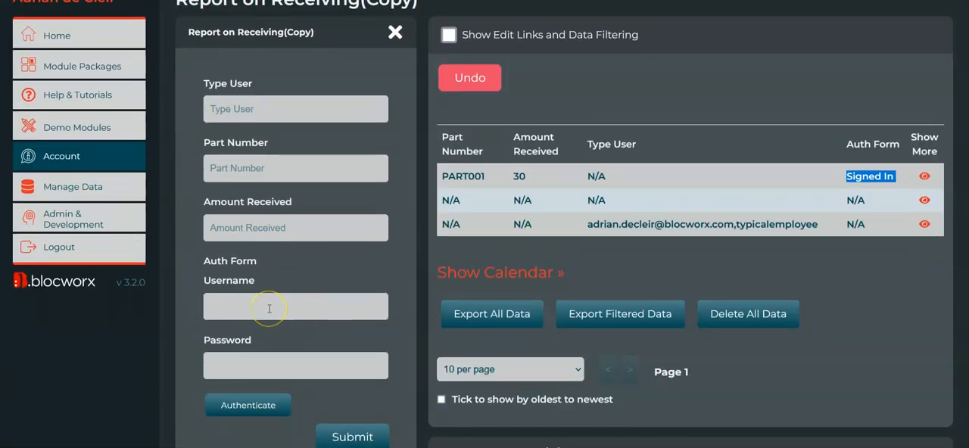
pyautogui.scroll(-1, 310, 320)
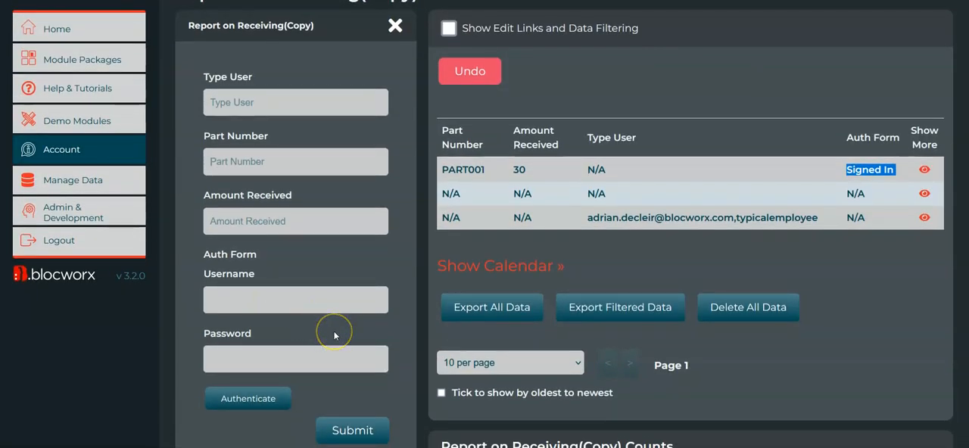
pyautogui.scroll(1, 321, 273)
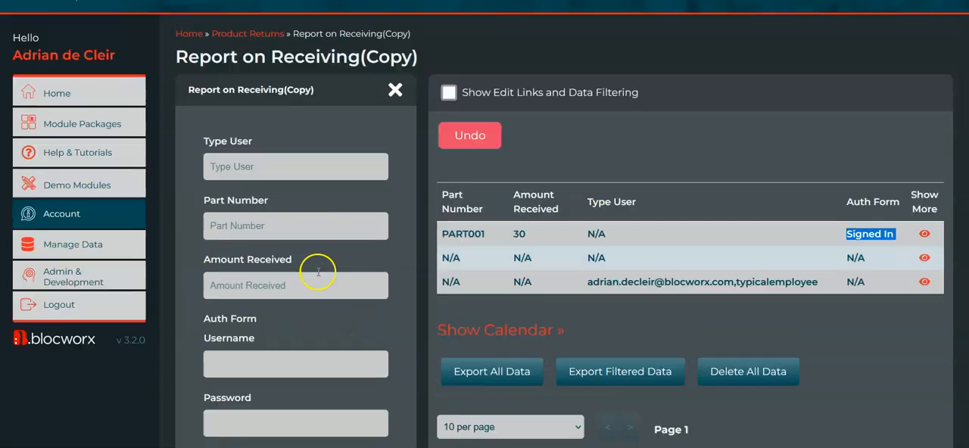
pyautogui.scroll(-1, 316, 320)
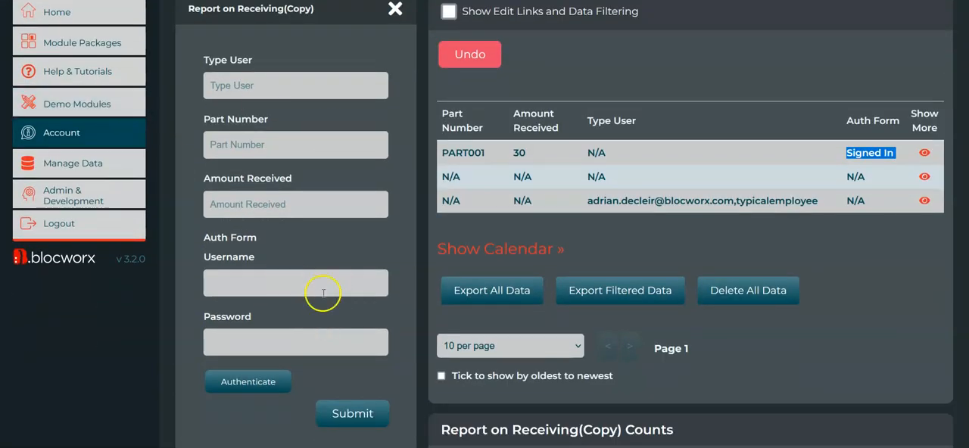
pyautogui.scroll(1, 337, 310)
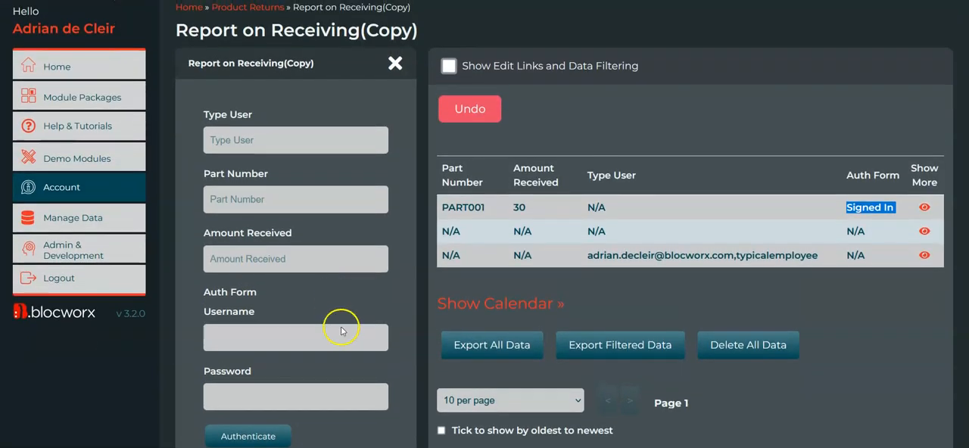
pyautogui.scroll(-1, 337, 327)
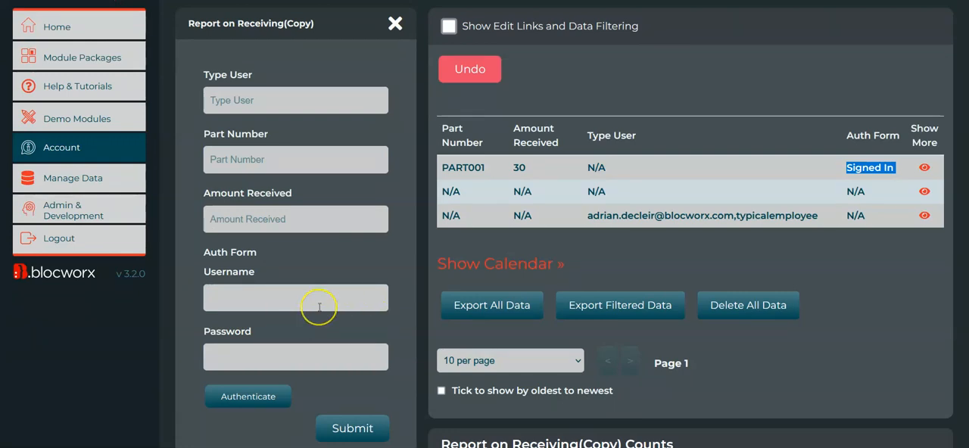
# - Submit the data entry form with all fields blank, including the Auth Form's username and password
pyautogui.scroll(1, 318, 307)
pyautogui.scroll(3, 326, 242)
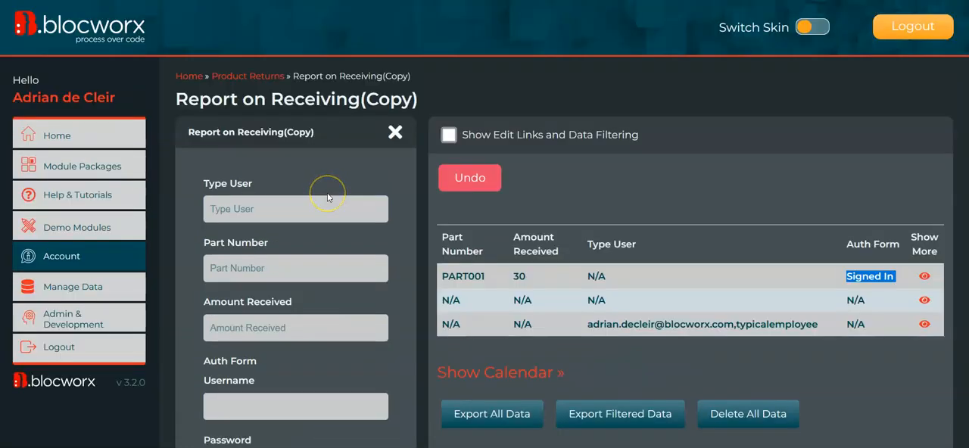
pyautogui.scroll(-3, 328, 259)
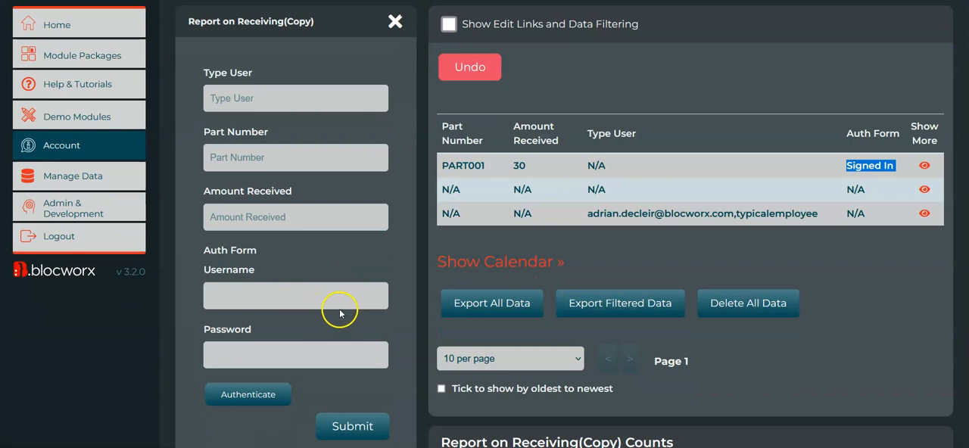
pyautogui.scroll(-1, 337, 301)
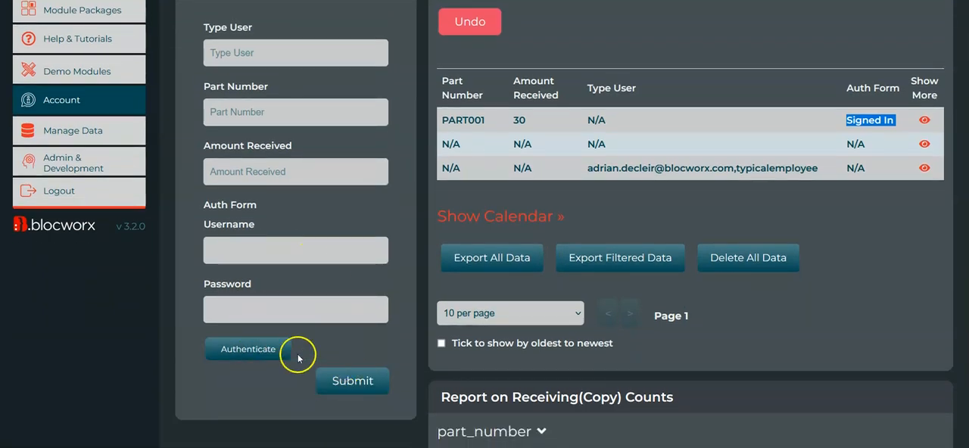
pyautogui.click(333, 247)
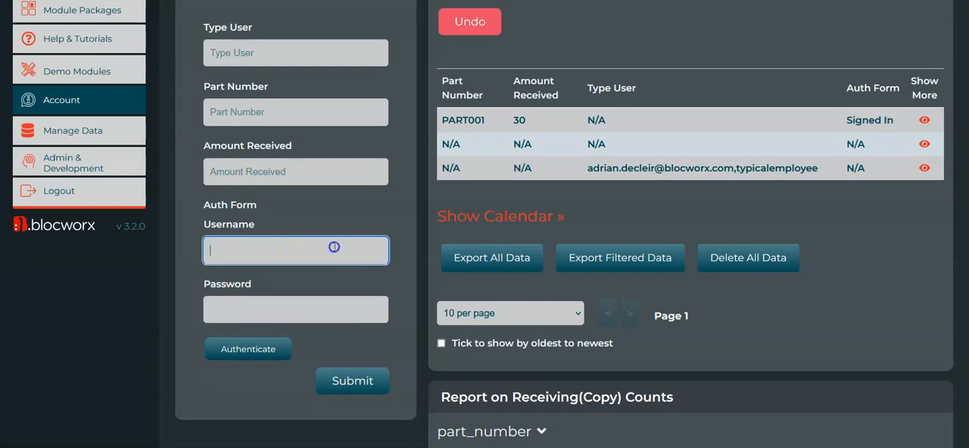
pyautogui.click(320, 329)
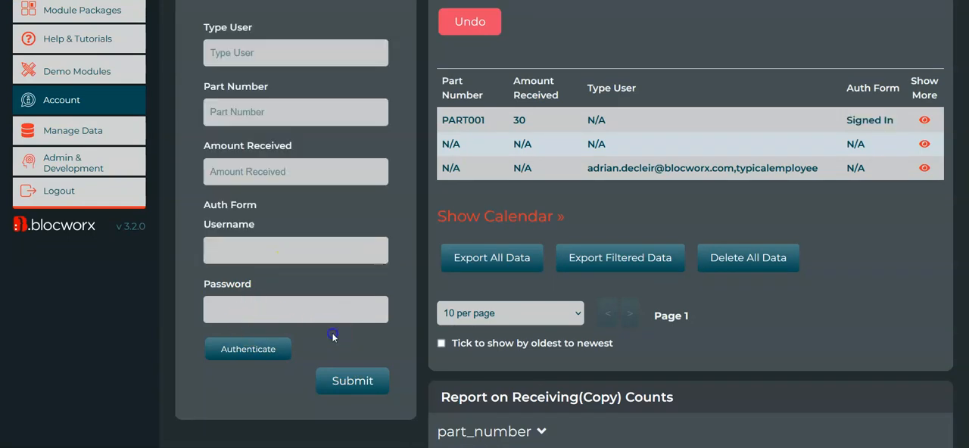
pyautogui.click(365, 378)
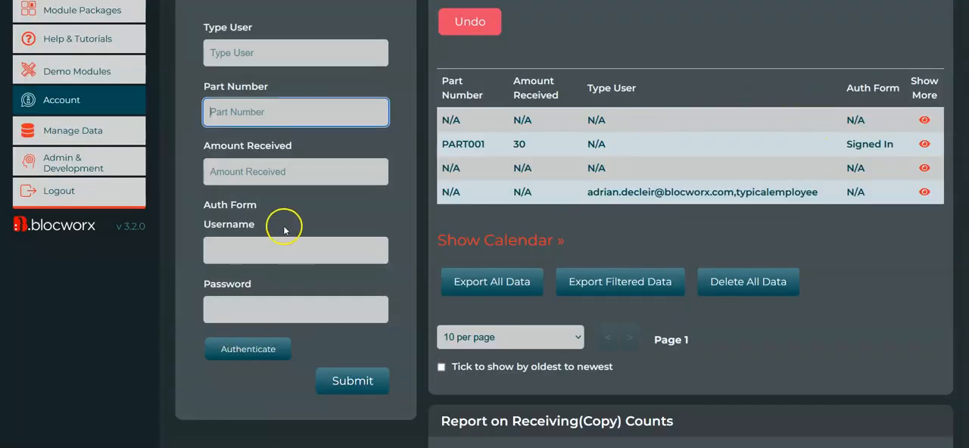
# - Try to authenticate the Auth Form with a saved username and an incorrect password, dismiss the alert and submit the entry
pyautogui.click(289, 241)
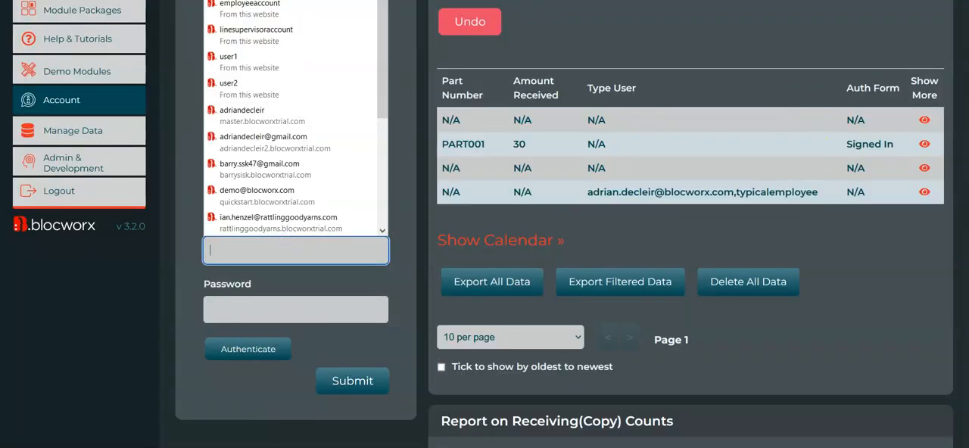
pyautogui.click(281, 2)
pyautogui.moveTo(288, 306); pyautogui.dragTo(138, 306)
pyautogui.write('••••••••••••••••')
pyautogui.click(137, 307)
pyautogui.click(248, 349)
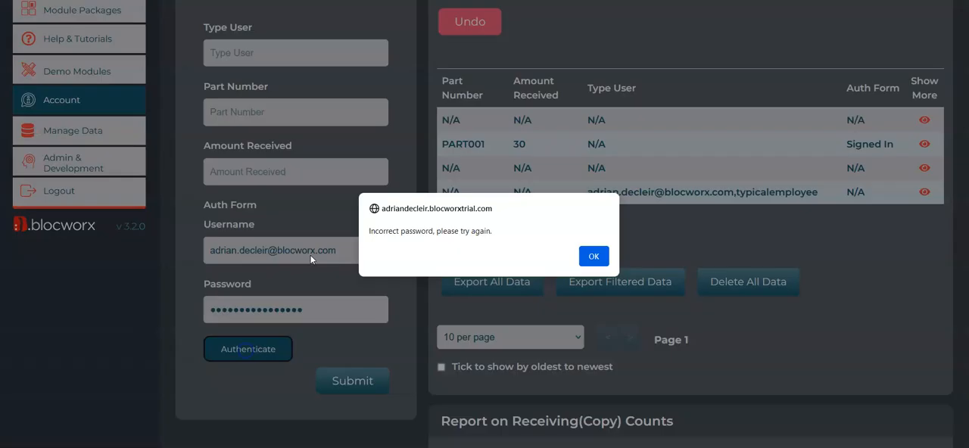
pyautogui.click(594, 256)
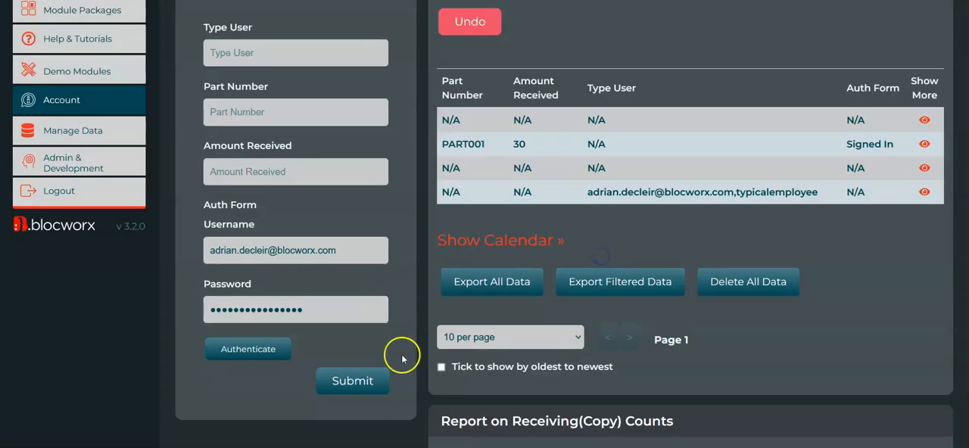
pyautogui.click(361, 389)
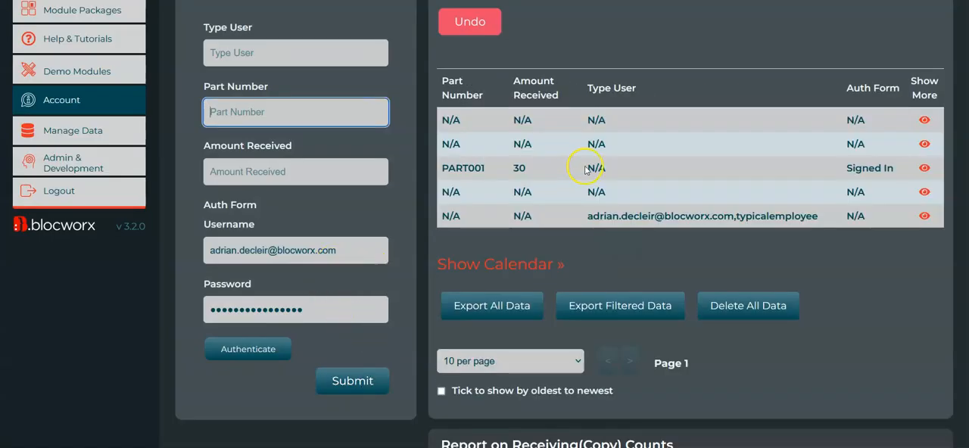
# - Switch the bloc to edit mode, declining the saved login update and choosing to edit despite the existing data
pyautogui.scroll(-10, 336, 331)
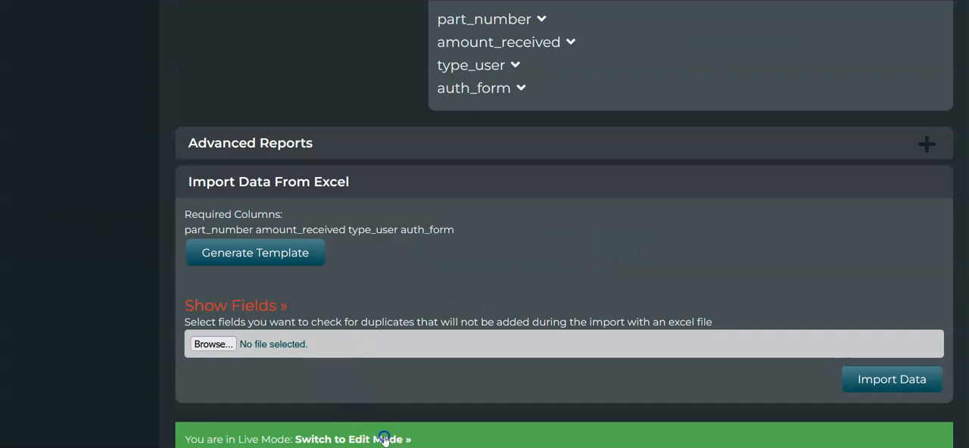
pyautogui.click(353, 439)
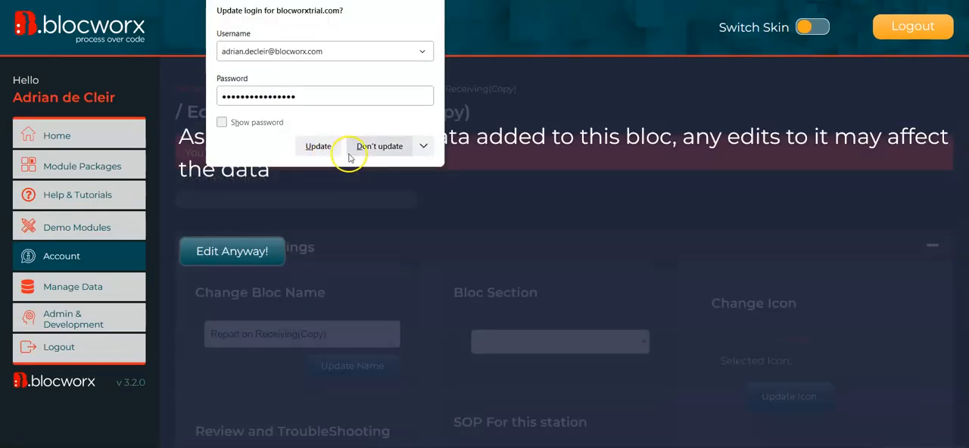
pyautogui.click(374, 148)
pyautogui.click(263, 234)
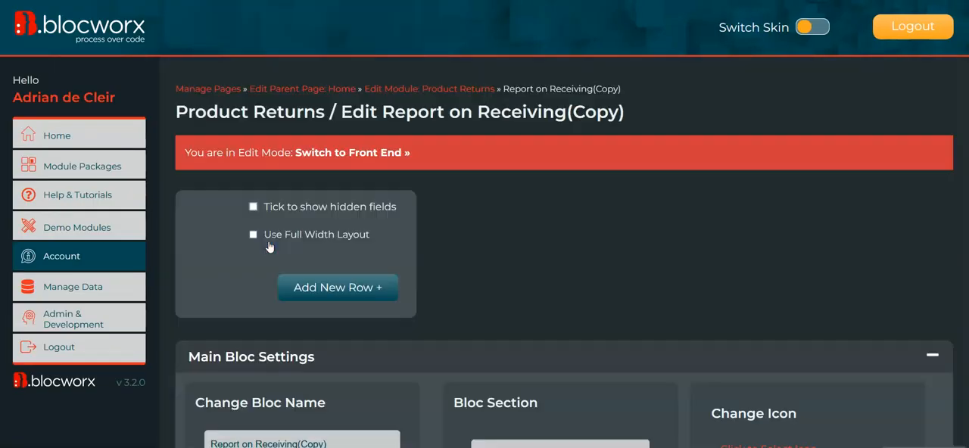
# - Edit the Auth Form field and enable sending a custom response value when the user authenticates
pyautogui.scroll(-1, 559, 254)
pyautogui.scroll(-3, 536, 331)
pyautogui.moveTo(281, 242)
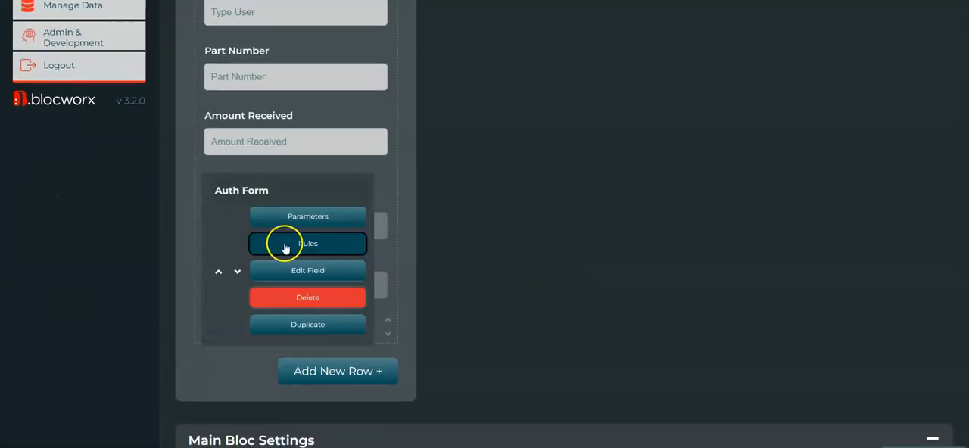
pyautogui.click(336, 277)
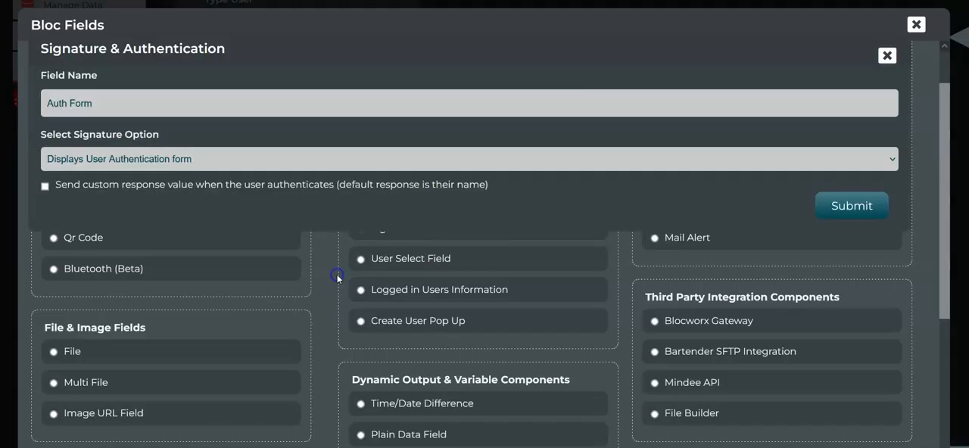
pyautogui.click(75, 185)
pyautogui.click(171, 219)
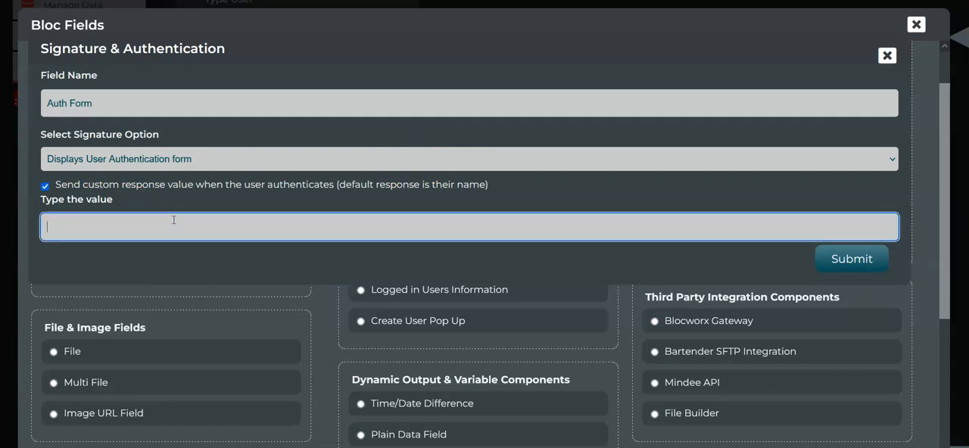
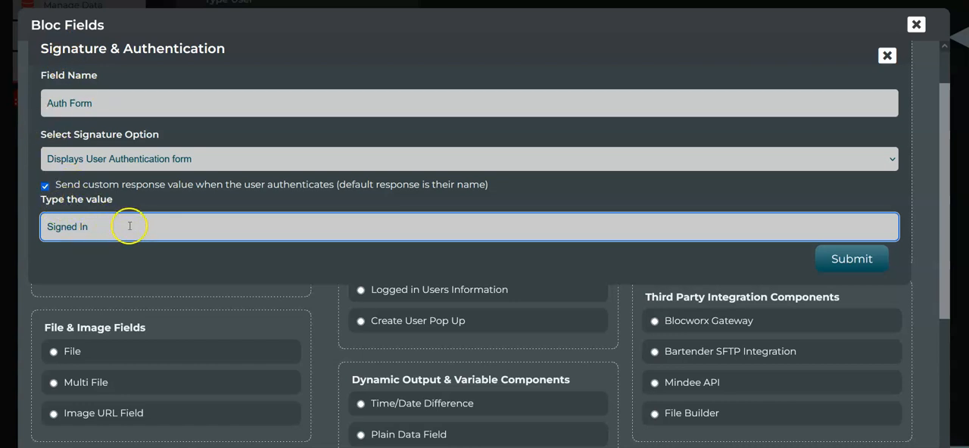
# - Save the Auth Form field with Signed In as its custom response value on authentication
pyautogui.click(820, 257)
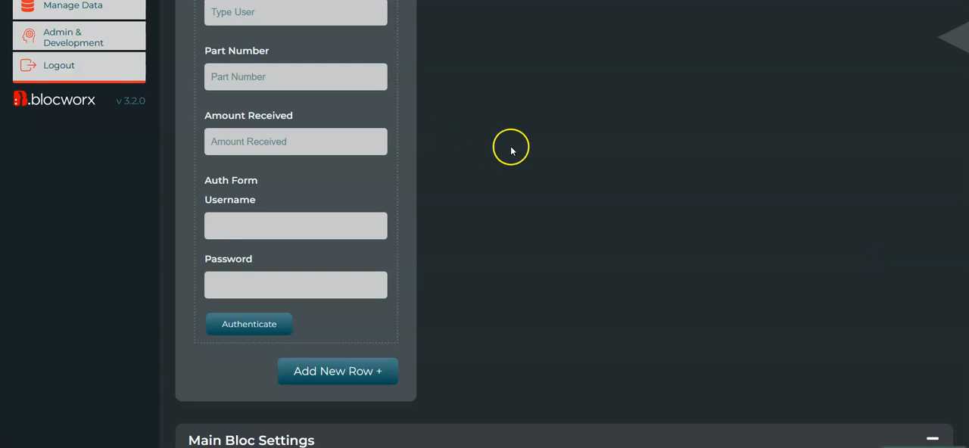
pyautogui.scroll(1, 509, 130)
pyautogui.scroll(1, 509, 130)
pyautogui.scroll(-2, 510, 184)
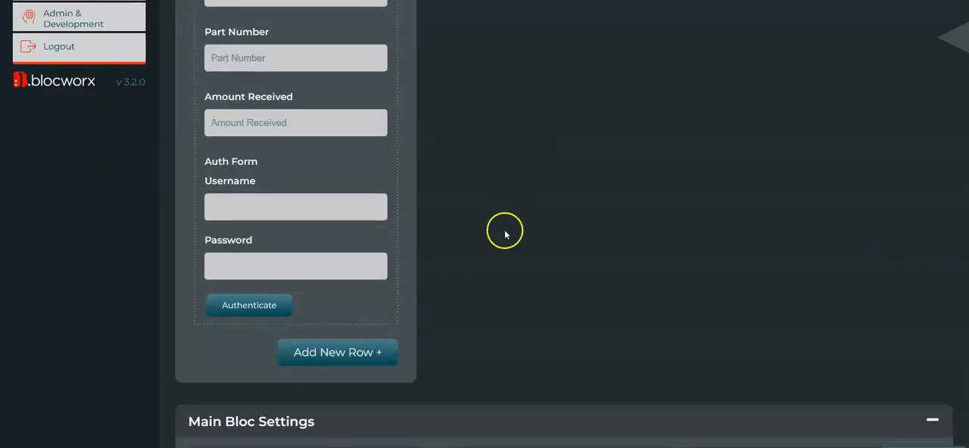
# - Open the Auth Form field's rules and set up a Must Be Equal To (Uses OR) condition with the word Signed In
pyautogui.moveTo(293, 224)
pyautogui.click(324, 226)
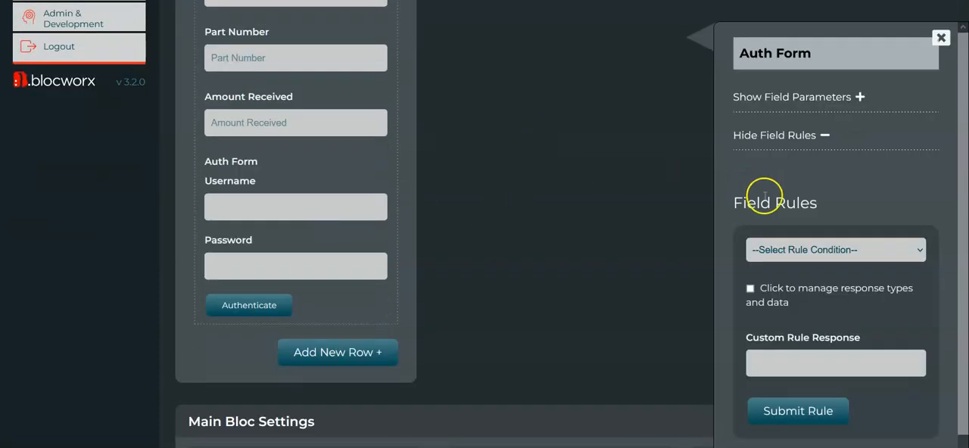
pyautogui.click(887, 236)
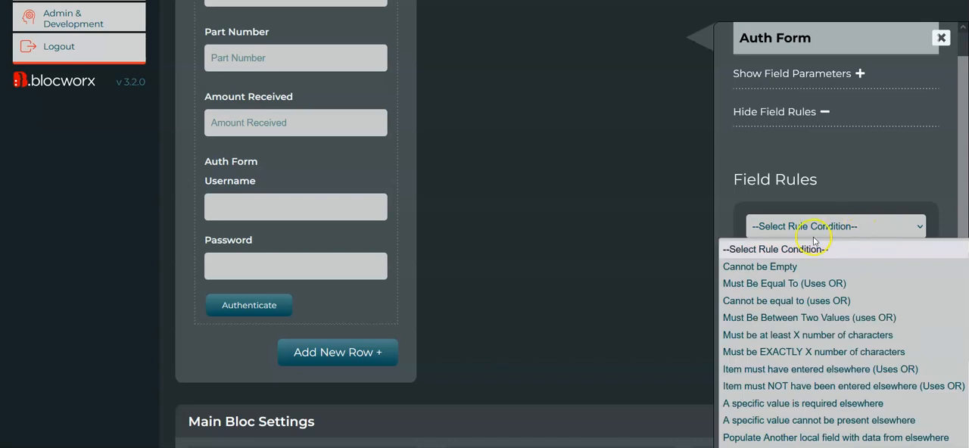
pyautogui.click(816, 283)
pyautogui.click(832, 369)
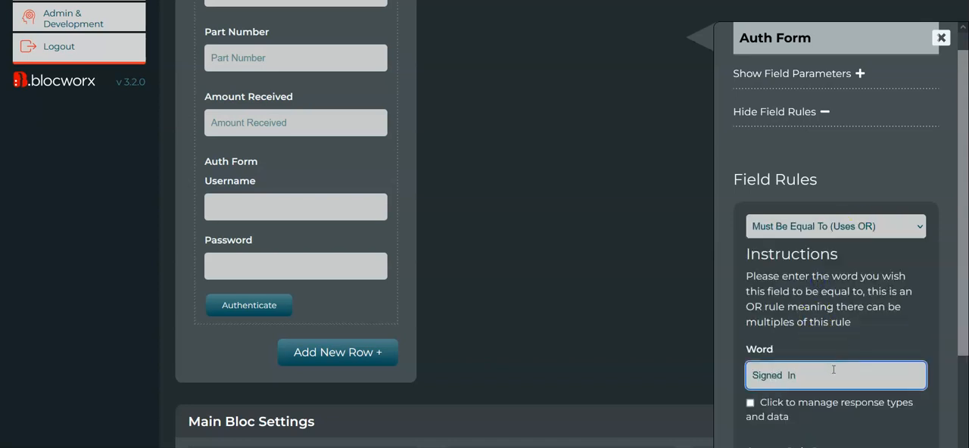
pyautogui.write('Signed In')
# - Give the rule the custom response "Please fill out your credentials before continuing" and submit the rule
pyautogui.scroll(-3, 833, 371)
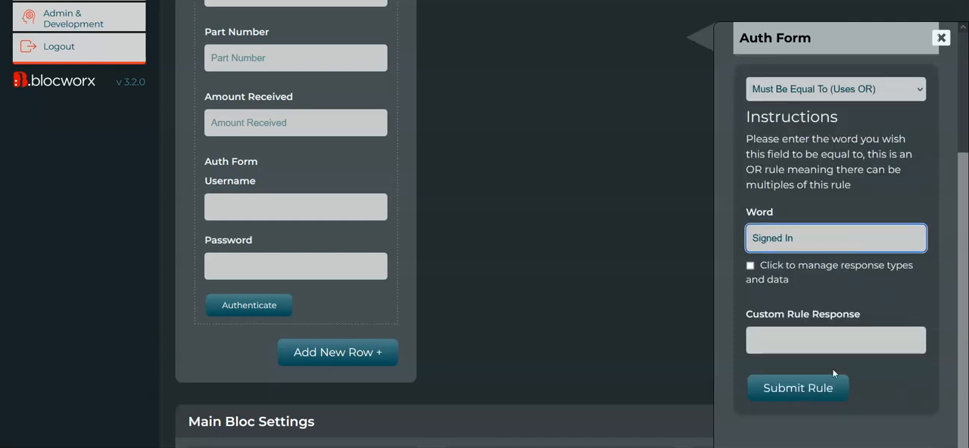
pyautogui.click(801, 340)
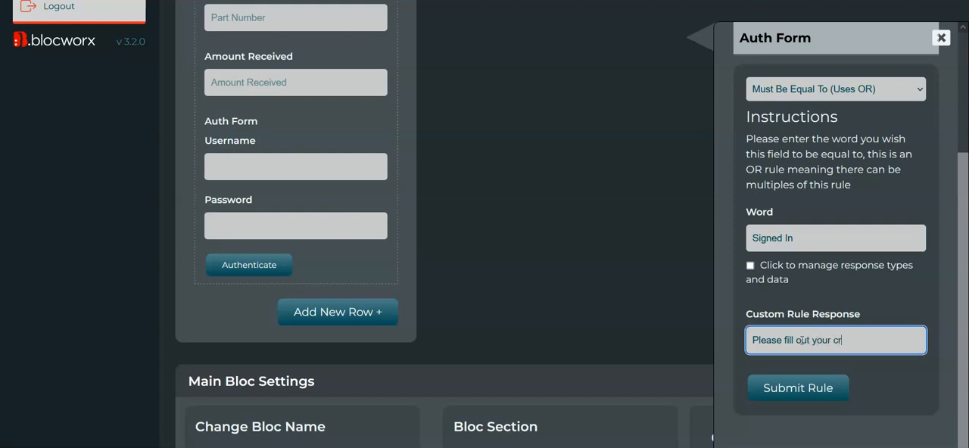
pyautogui.write('ontinuing')
pyautogui.click(798, 387)
# - Switch the bloc to the front end and submit the data entry form with all fields blank
pyautogui.scroll(5, 492, 197)
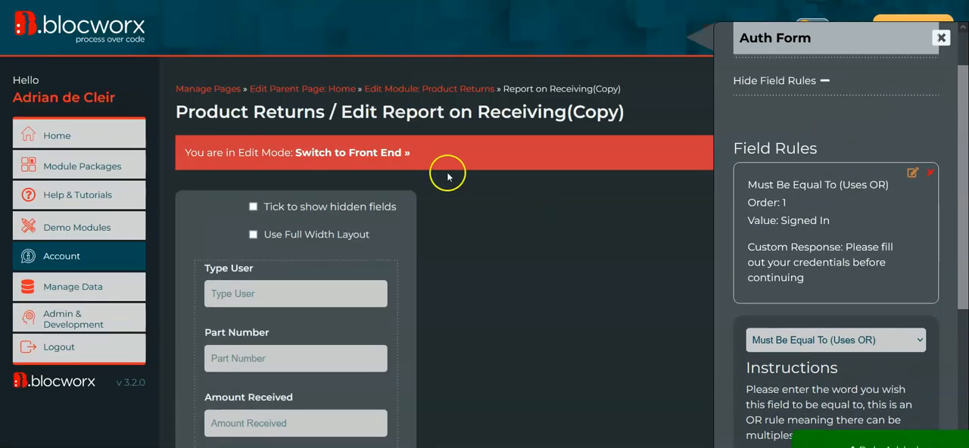
pyautogui.click(341, 149)
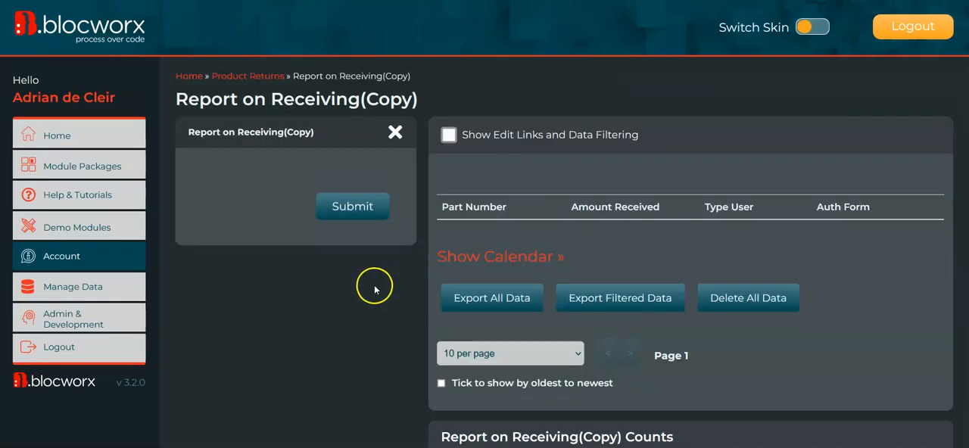
pyautogui.scroll(-3, 375, 285)
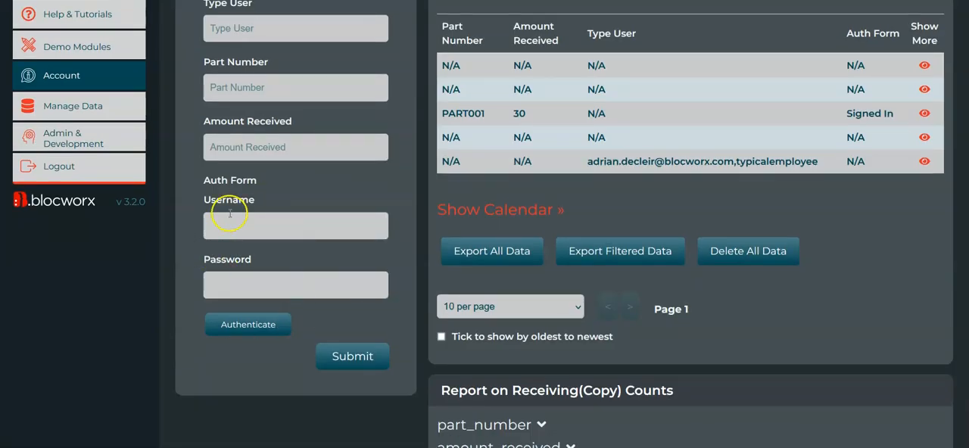
pyautogui.click(359, 369)
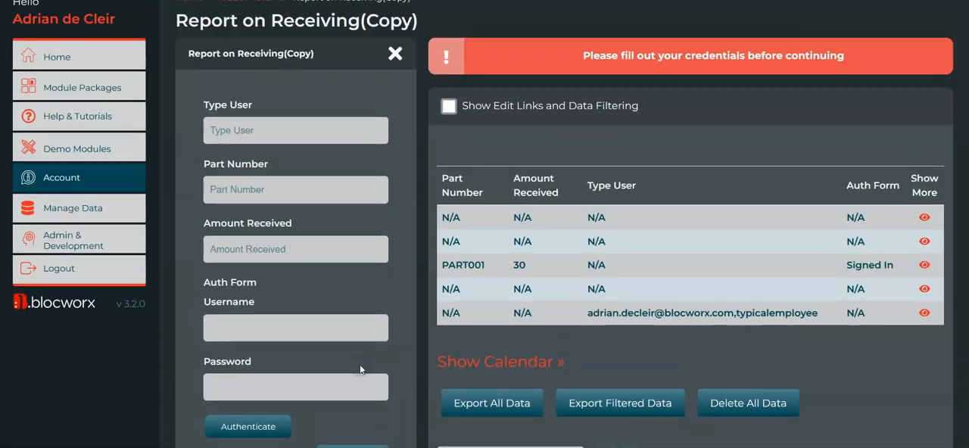
# - Try to authenticate the Auth Form with the saved username and an incorrect password, dismiss the alert and submit the entry
pyautogui.scroll(-2, 747, 260)
pyautogui.scroll(-1, 747, 260)
pyautogui.click(258, 253)
pyautogui.write('ad')
pyautogui.click(279, 280)
pyautogui.click(308, 307)
pyautogui.click(258, 353)
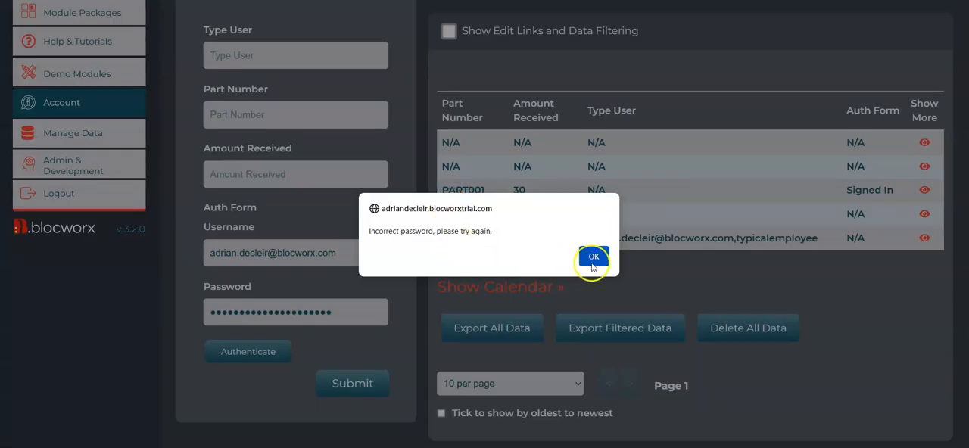
pyautogui.click(652, 257)
pyautogui.click(346, 403)
pyautogui.scroll(-3, 660, 368)
pyautogui.scroll(1, 424, 295)
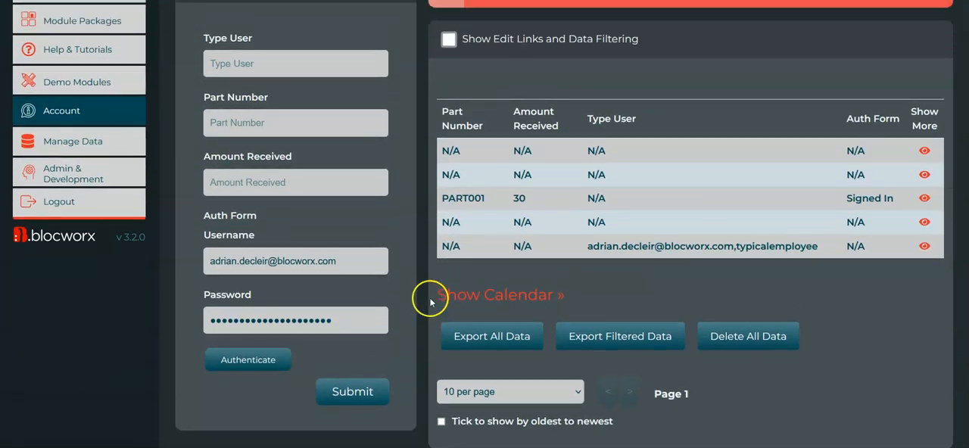
# - Refill the Auth Form's username and password from the saved login, authenticate and submit the entry
pyautogui.click(342, 315)
pyautogui.click(355, 253)
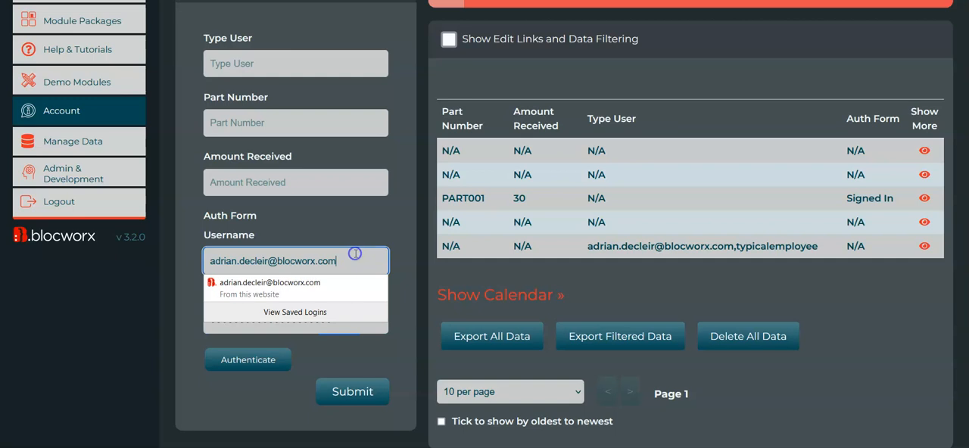
pyautogui.click(333, 281)
pyautogui.click(258, 356)
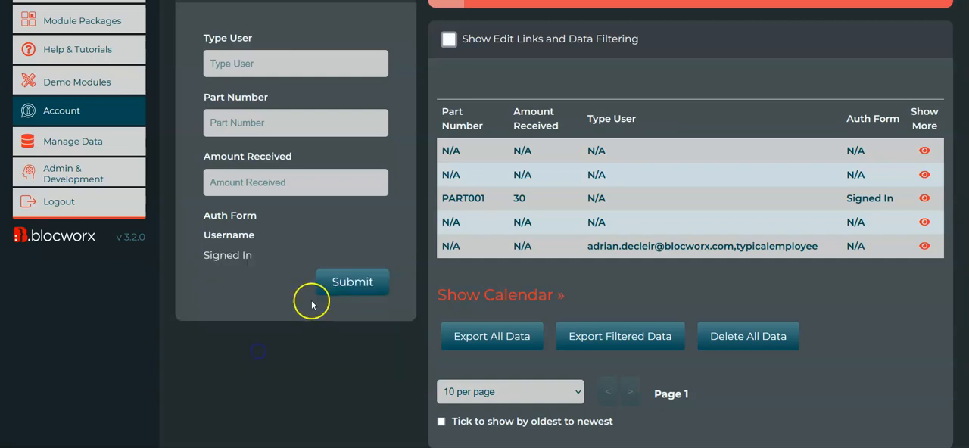
pyautogui.moveTo(259, 258); pyautogui.dragTo(198, 252)
pyautogui.click(198, 253)
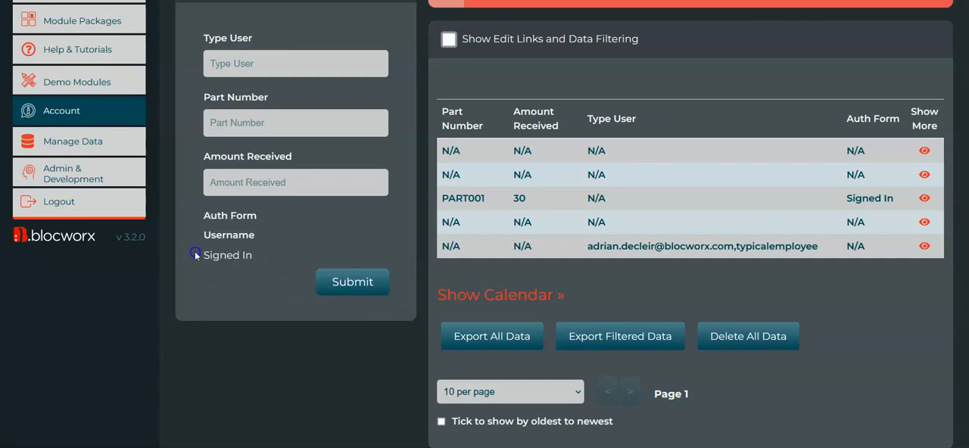
pyautogui.scroll(1, 257, 257)
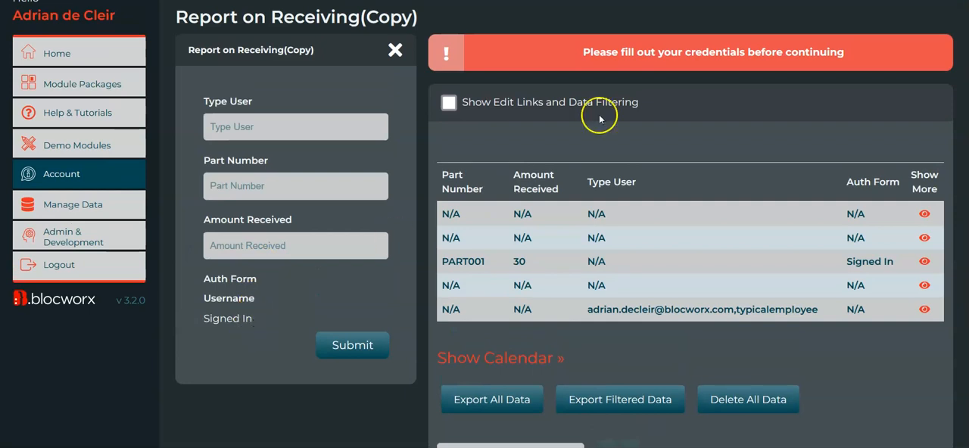
pyautogui.click(349, 361)
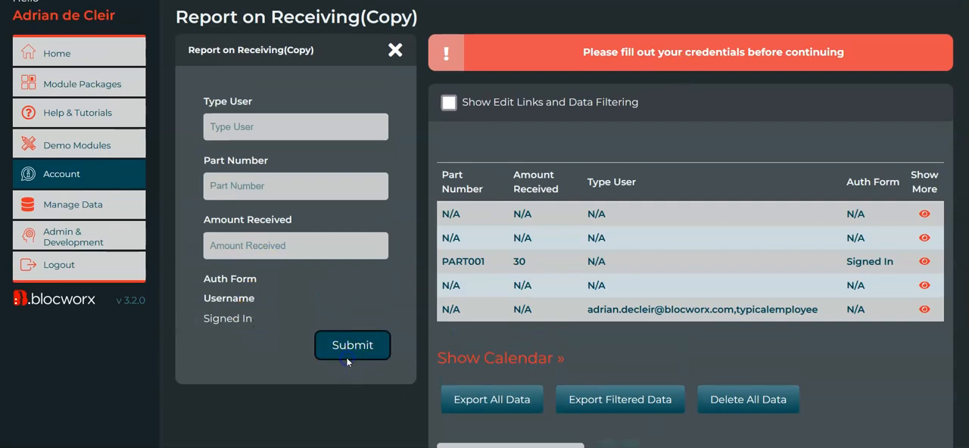
# - Switch the bloc back to edit mode and choose to edit it despite the existing live data
pyautogui.scroll(-6, 567, 242)
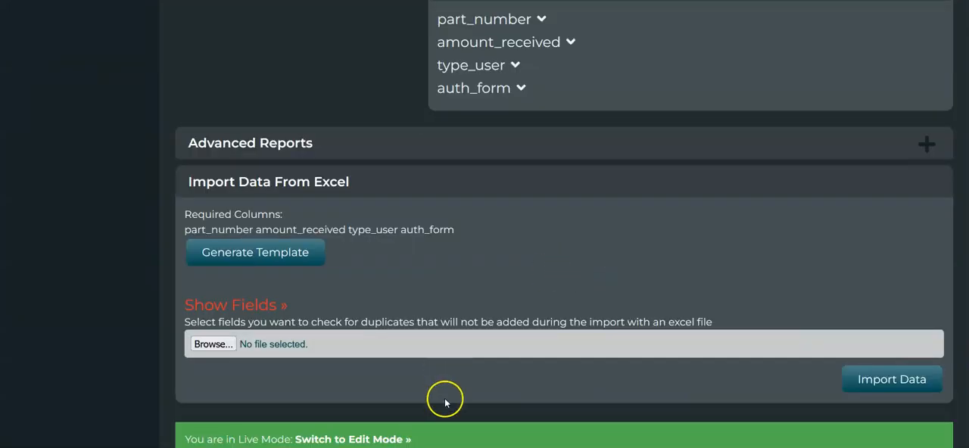
pyautogui.click(357, 438)
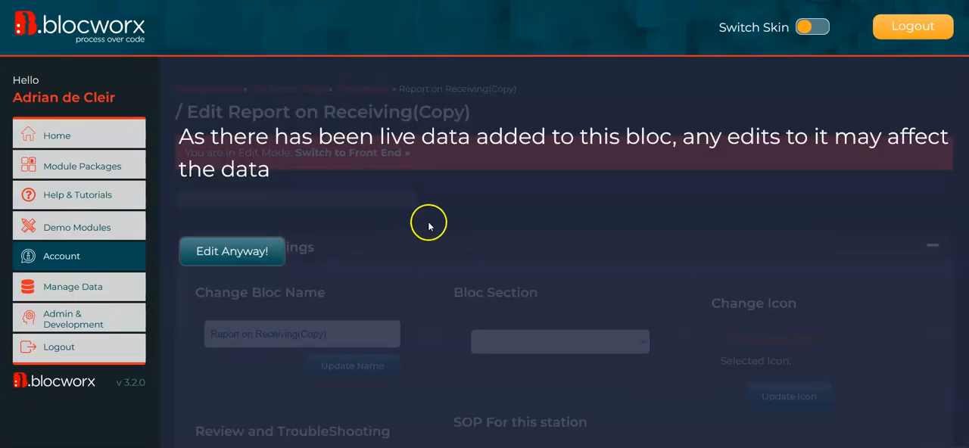
pyautogui.click(253, 255)
# - Open the Auth Form field for editing, close it without changes and look over the available User Based Components
pyautogui.scroll(-2, 497, 323)
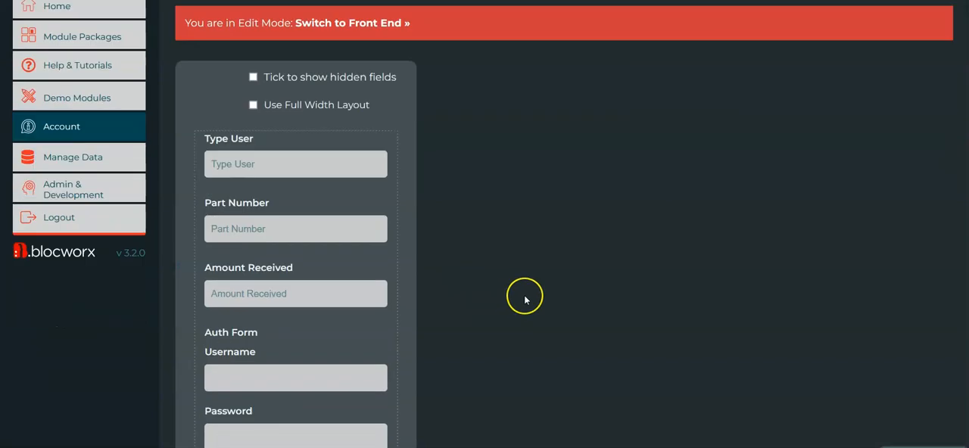
pyautogui.scroll(-4, 525, 296)
pyautogui.scroll(2, 525, 298)
pyautogui.moveTo(257, 252)
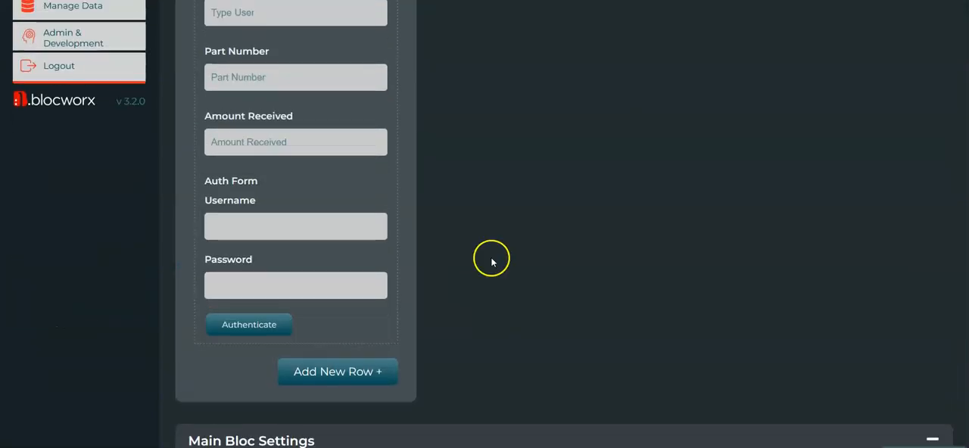
pyautogui.scroll(1, 477, 257)
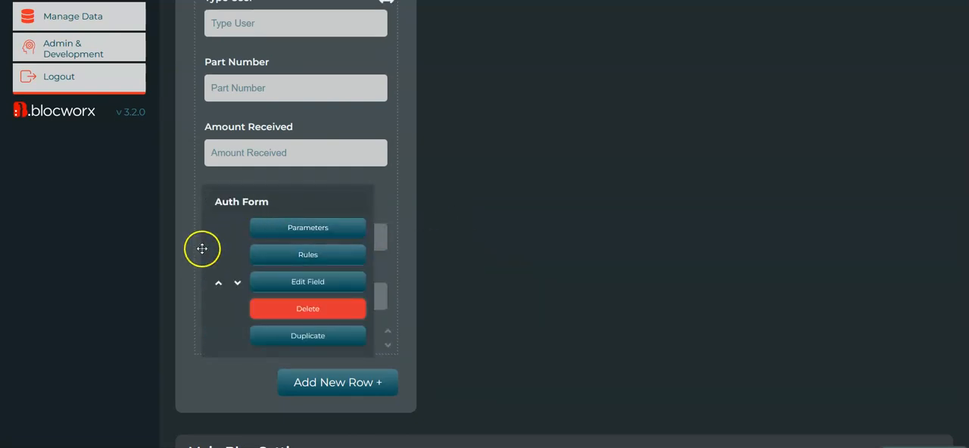
pyautogui.click(357, 276)
pyautogui.click(881, 54)
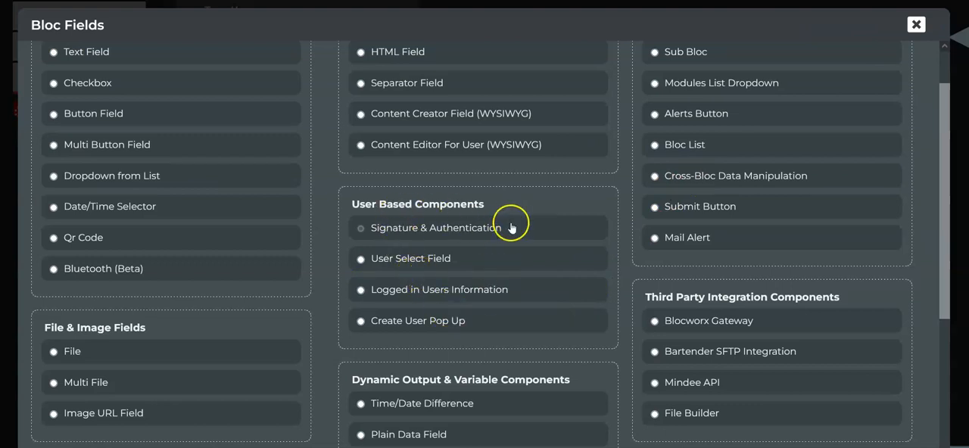
pyautogui.scroll(1, 503, 216)
pyautogui.scroll(-1, 443, 244)
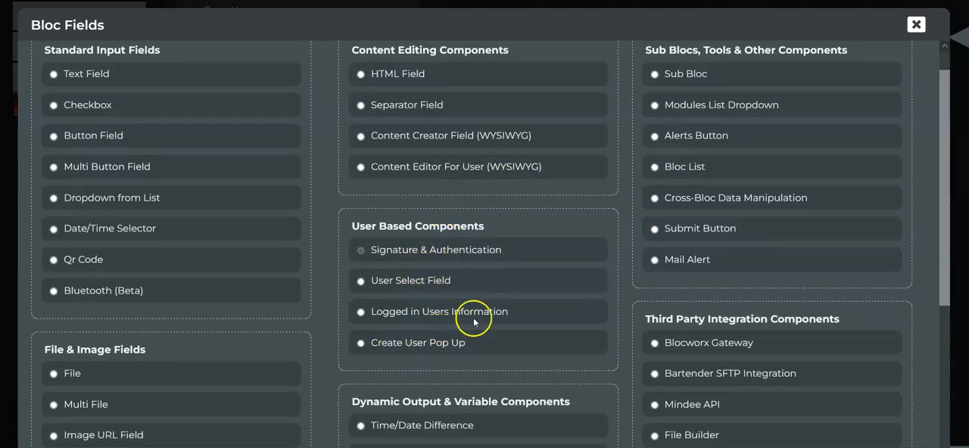
pyautogui.click(916, 25)
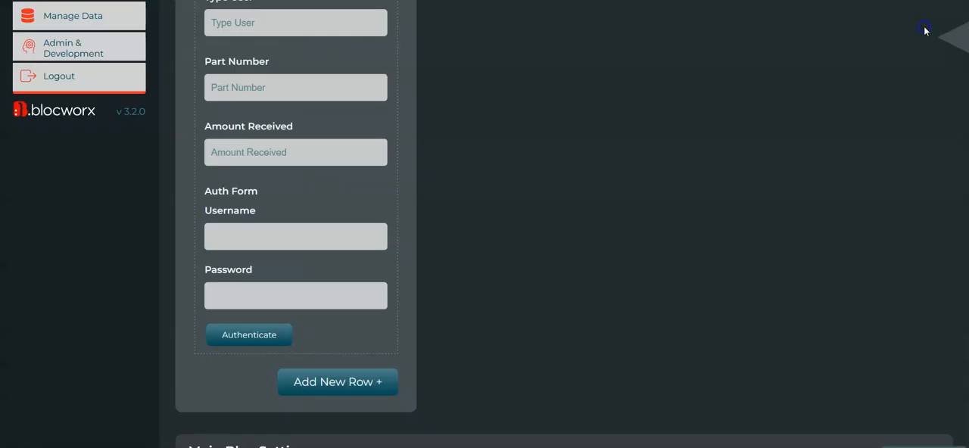
# - Return from the Report on Receiving(Copy) bloc to the edit page of the Product Returns module
pyautogui.scroll(-1, 470, 189)
pyautogui.scroll(5, 476, 206)
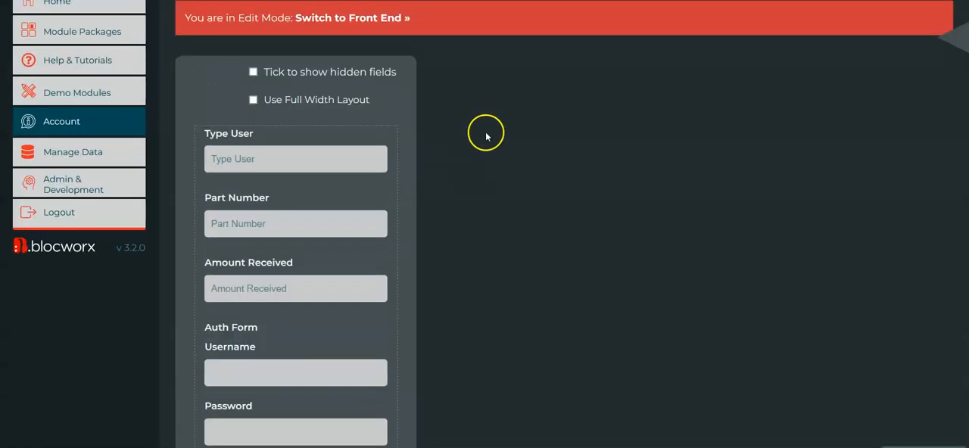
pyautogui.click(468, 88)
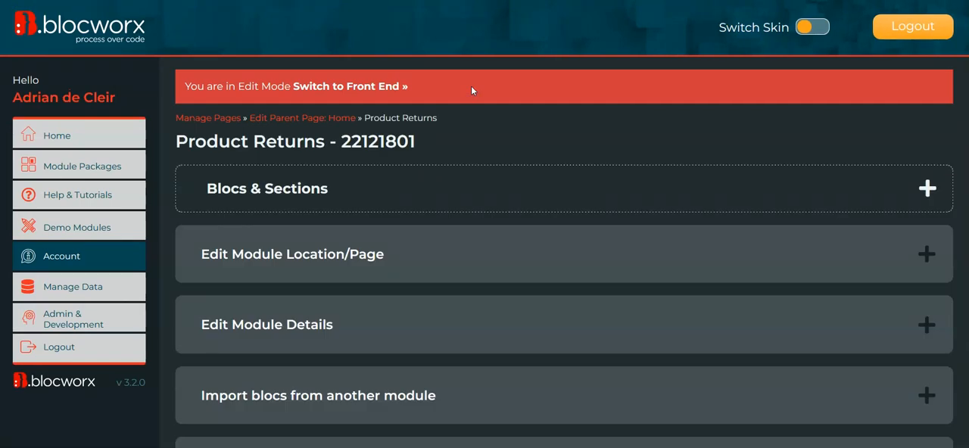
pyautogui.click(478, 203)
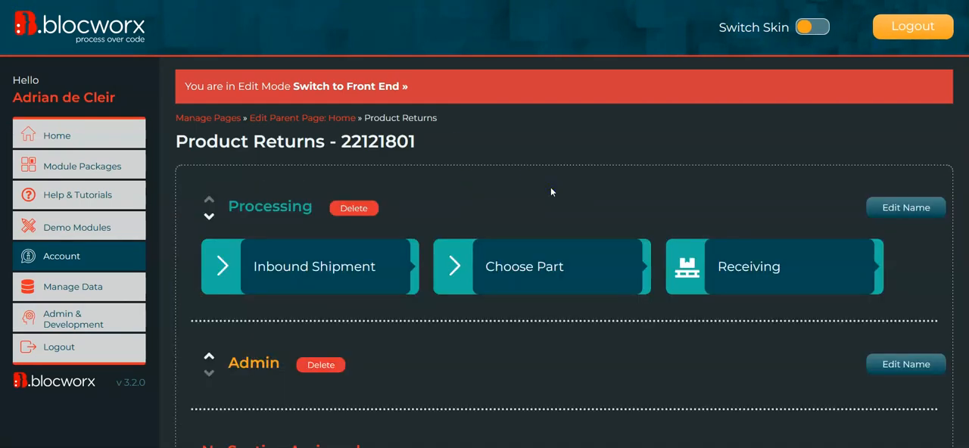
# - Add a new bloc named Bloc Users to the module's Admin section
pyautogui.scroll(-3, 552, 192)
pyautogui.scroll(2, 551, 191)
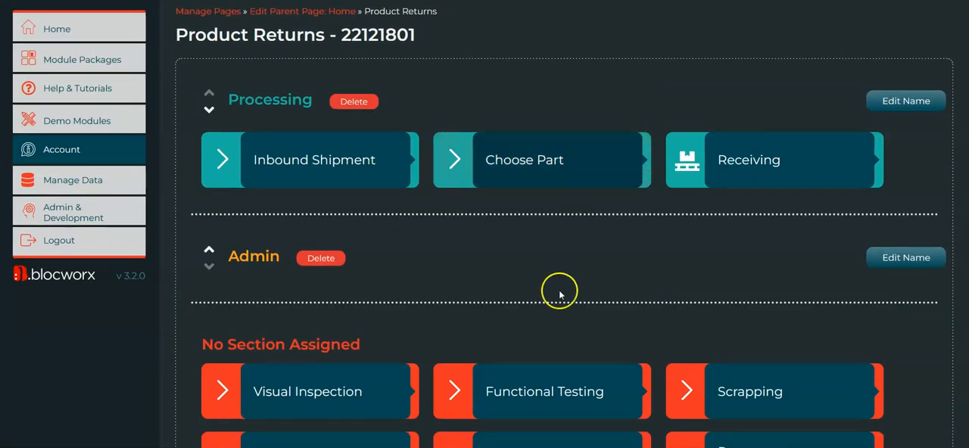
pyautogui.scroll(-3, 558, 303)
pyautogui.scroll(2, 570, 313)
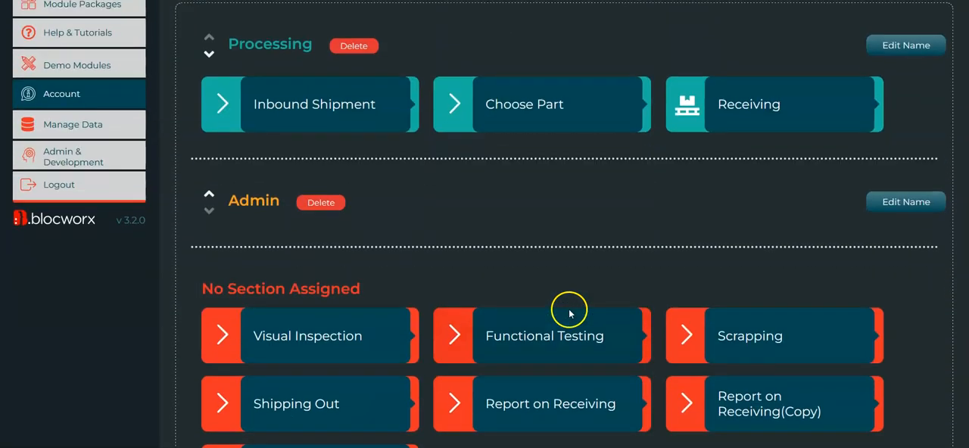
pyautogui.scroll(-2, 569, 313)
pyautogui.scroll(-1, 570, 313)
pyautogui.scroll(2, 493, 368)
pyautogui.scroll(-2, 493, 374)
pyautogui.scroll(-2, 409, 371)
pyautogui.click(403, 367)
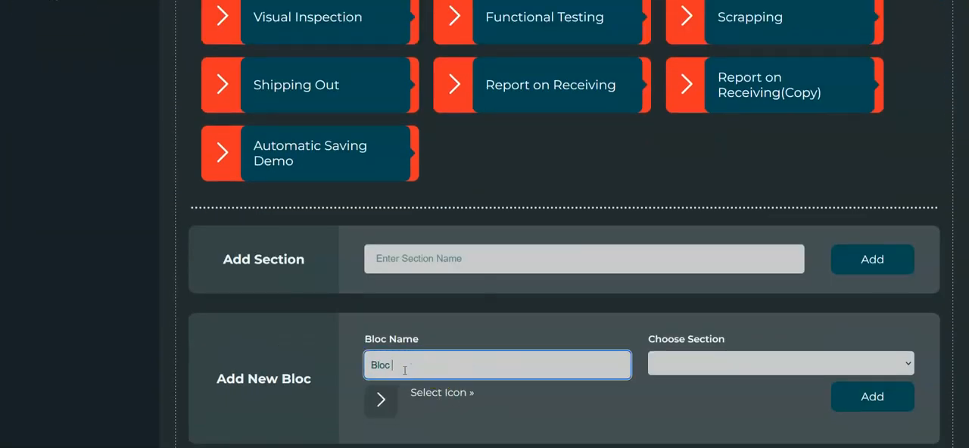
pyautogui.write('Bloc Users')
pyautogui.click(817, 365)
pyautogui.click(776, 419)
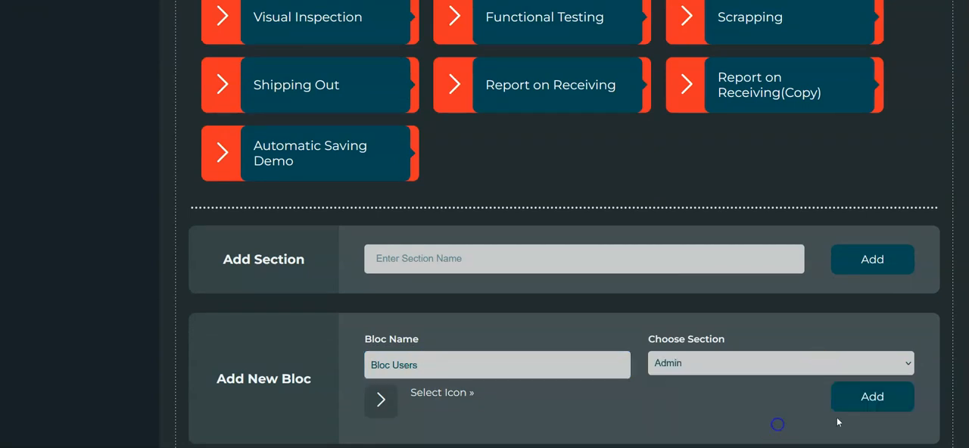
pyautogui.click(881, 403)
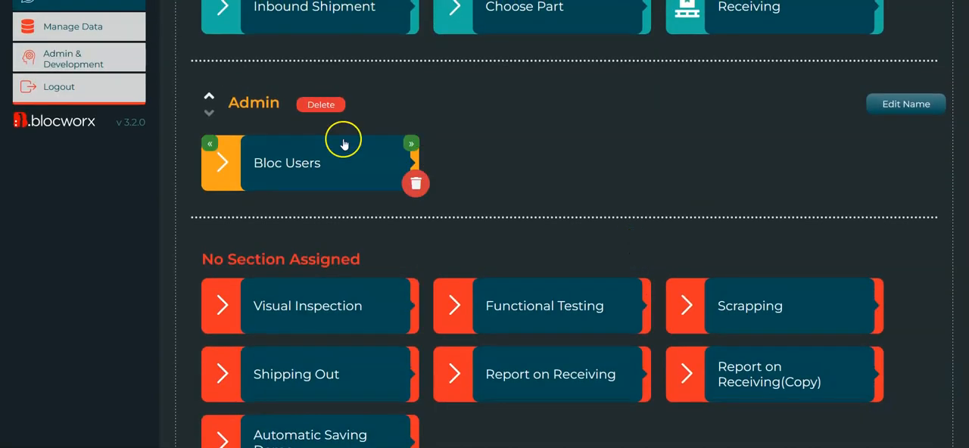
# - Open the Bloc Users bloc in the Admin section for editing
pyautogui.click(265, 164)
pyautogui.click(246, 256)
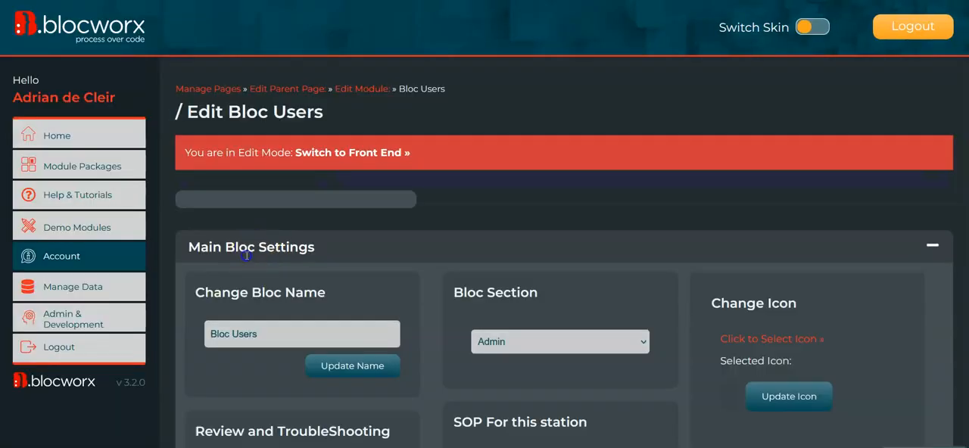
# - Add a row to the Bloc Users layout with an element 6/12ths (Half Size) wide
pyautogui.click(282, 236)
pyautogui.click(571, 234)
pyautogui.click(239, 272)
pyautogui.click(280, 275)
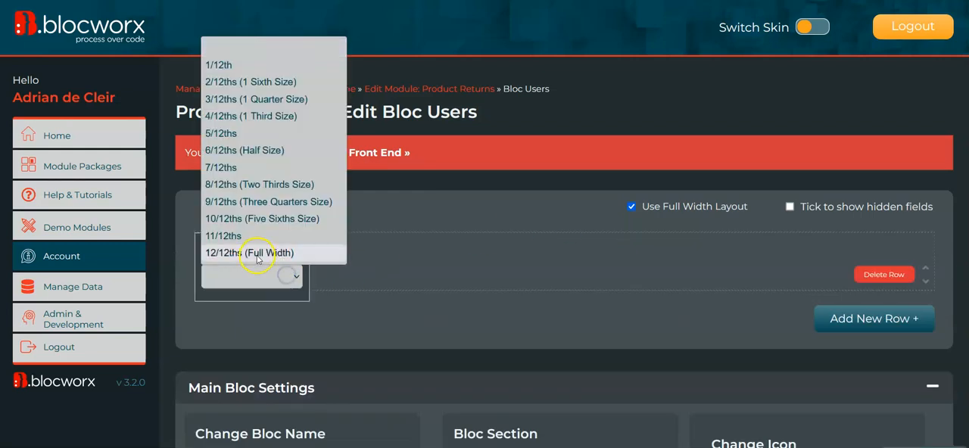
pyautogui.click(245, 150)
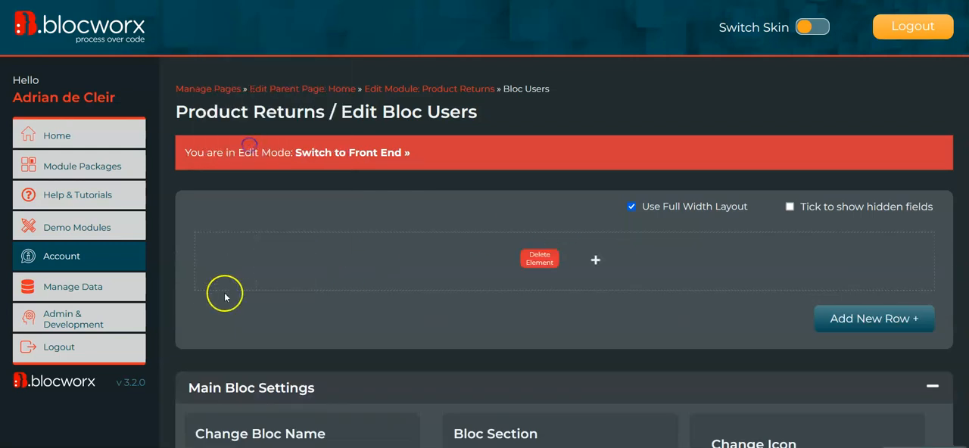
# - Examine the settings of the Create User Pop Up component and close the field chooser without adding a field
pyautogui.click(232, 248)
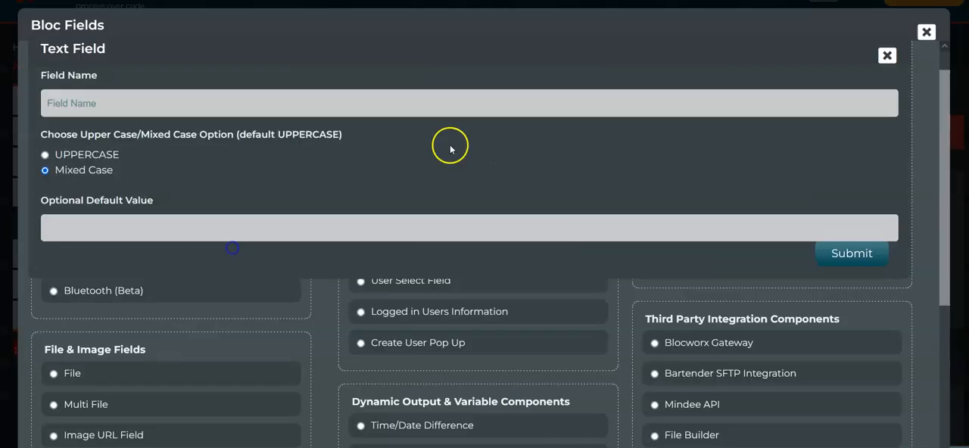
pyautogui.click(891, 58)
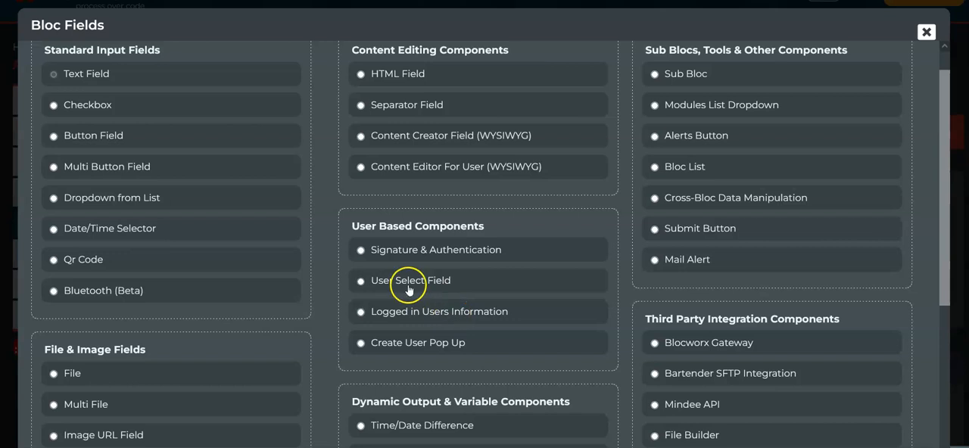
pyautogui.click(420, 341)
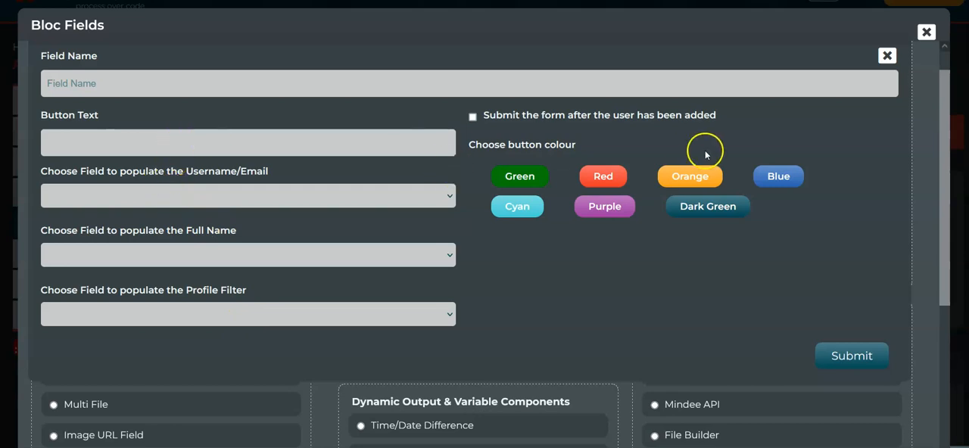
pyautogui.click(887, 56)
pyautogui.click(926, 32)
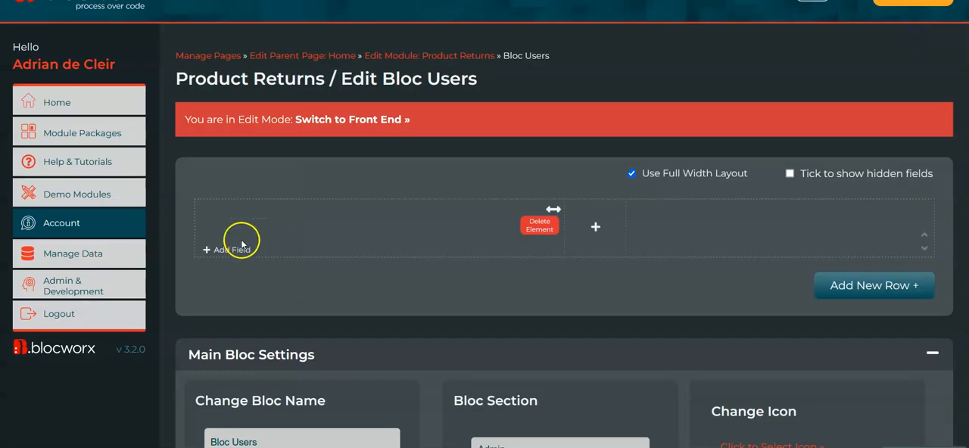
# - Add a mixed-case text field named Enter Username to the half-width element
pyautogui.click(234, 251)
pyautogui.click(197, 97)
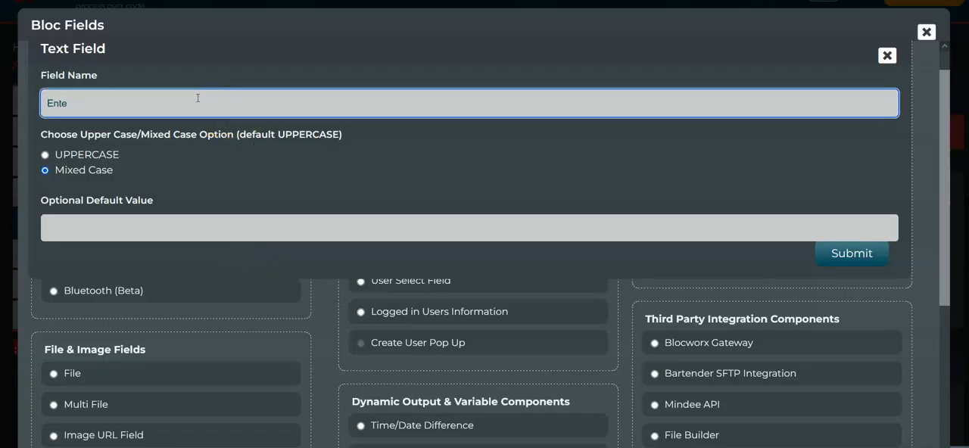
pyautogui.click(851, 253)
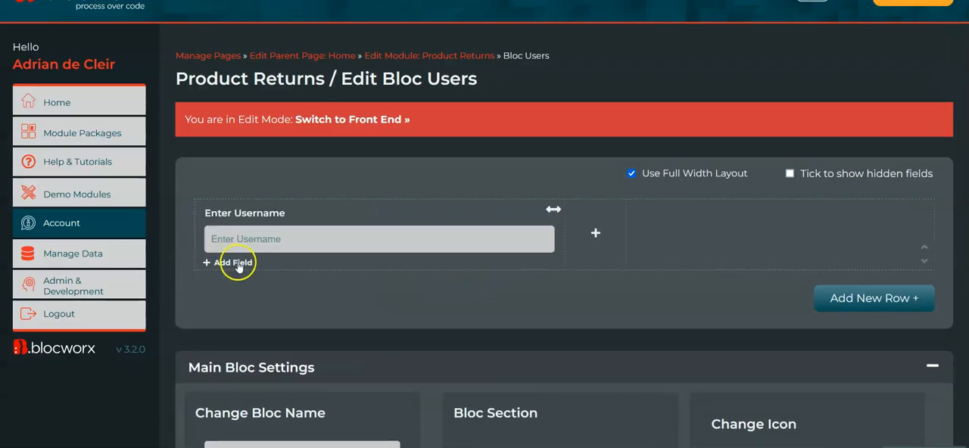
# - Check which source fields the Create User Pop Up needs, looking also at Logged in Users Information, without adding a field
pyautogui.click(238, 262)
pyautogui.click(887, 55)
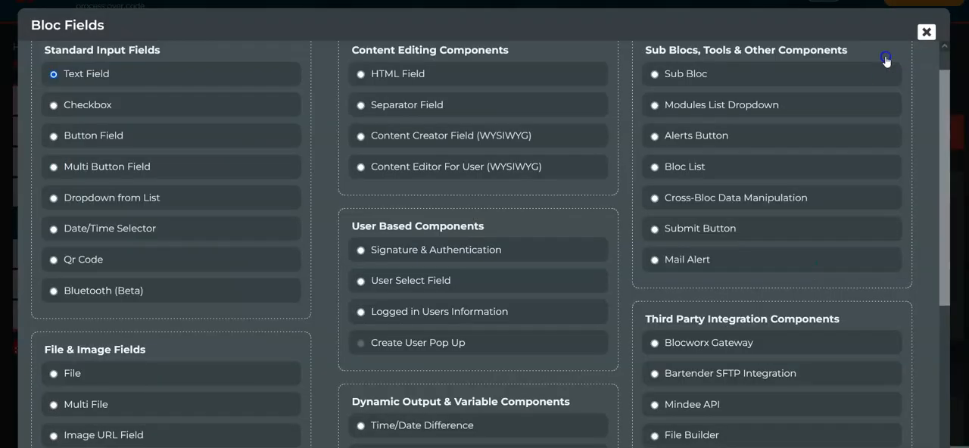
pyautogui.click(445, 343)
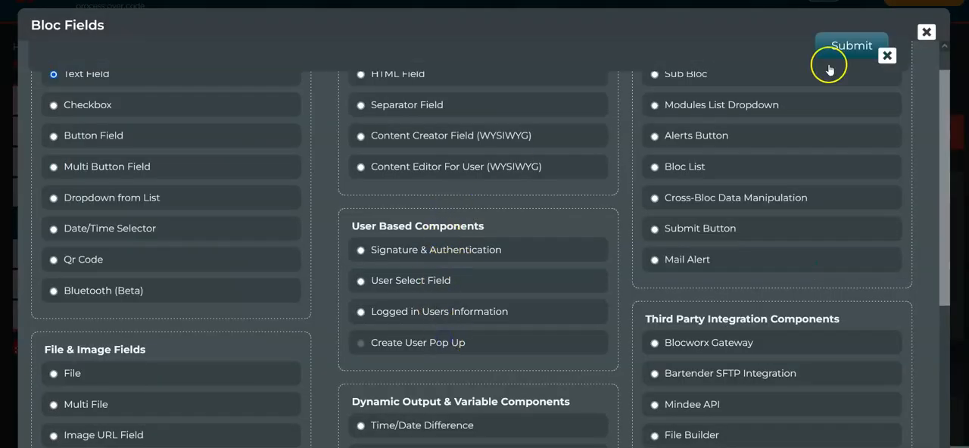
pyautogui.click(887, 55)
pyautogui.click(478, 320)
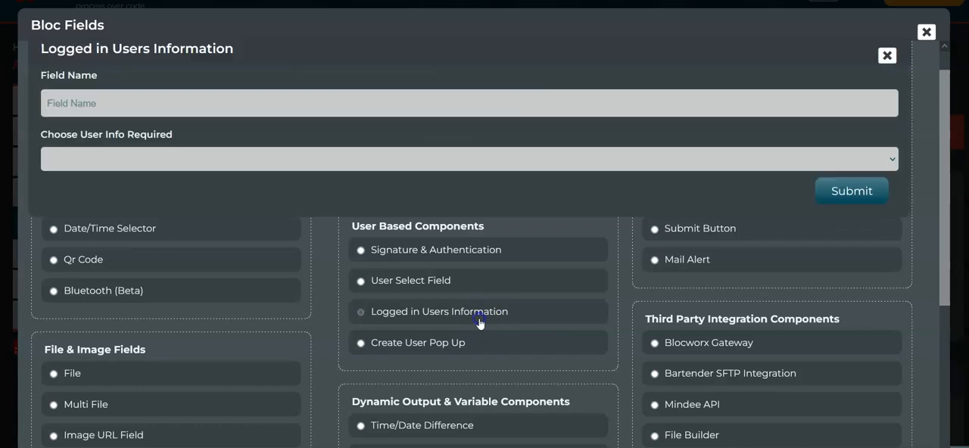
pyautogui.click(435, 350)
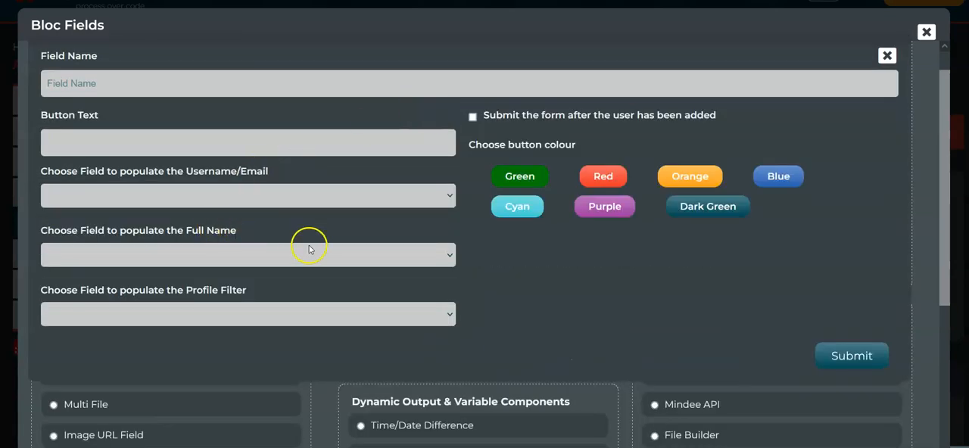
pyautogui.click(926, 32)
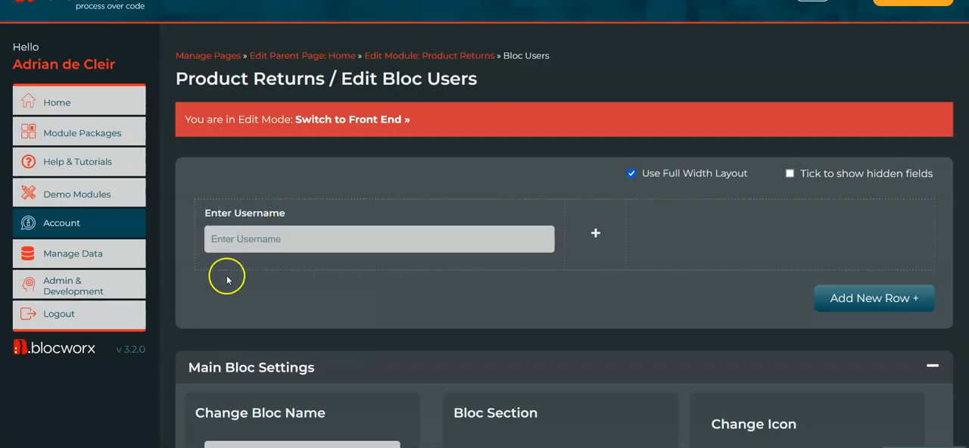
# - Add a text field named Enter Full Name below the Enter Username field
pyautogui.click(243, 263)
pyautogui.click(329, 102)
pyautogui.write('Enter Full Name')
pyautogui.click(868, 255)
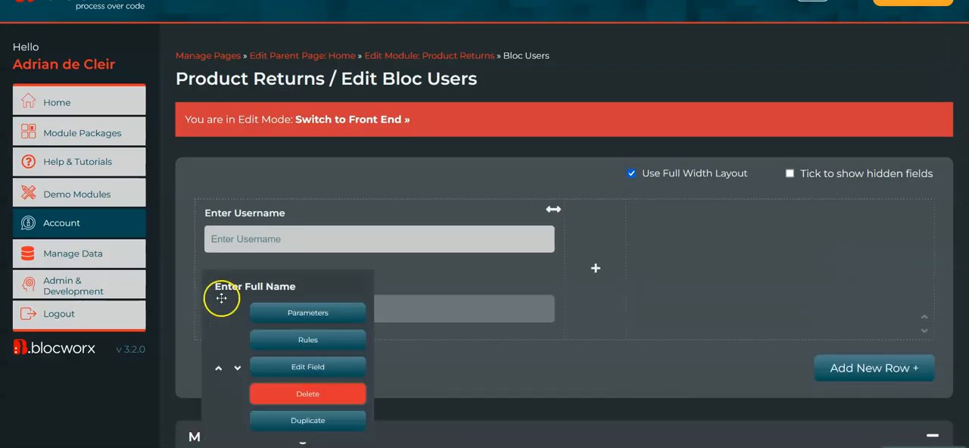
# - Add a Dropdown from List field named Select Customer with the options Laptops Repair Inc and Customer 2
pyautogui.scroll(-1, 174, 348)
pyautogui.click(245, 305)
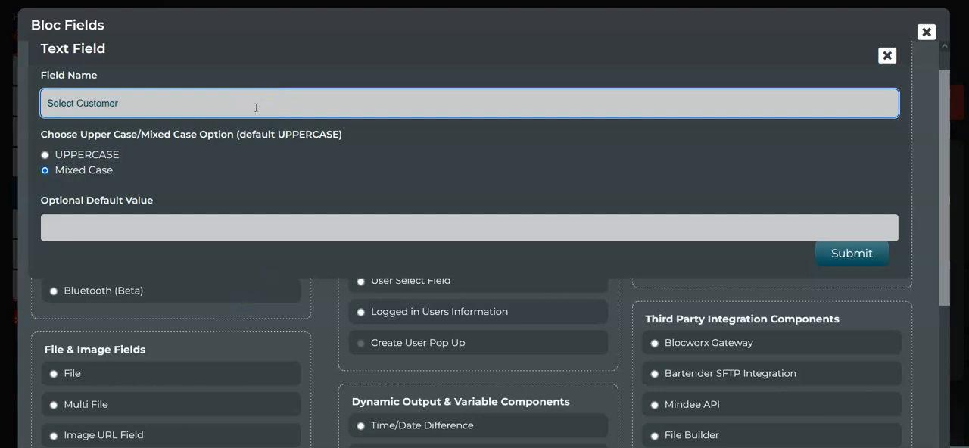
pyautogui.click(887, 55)
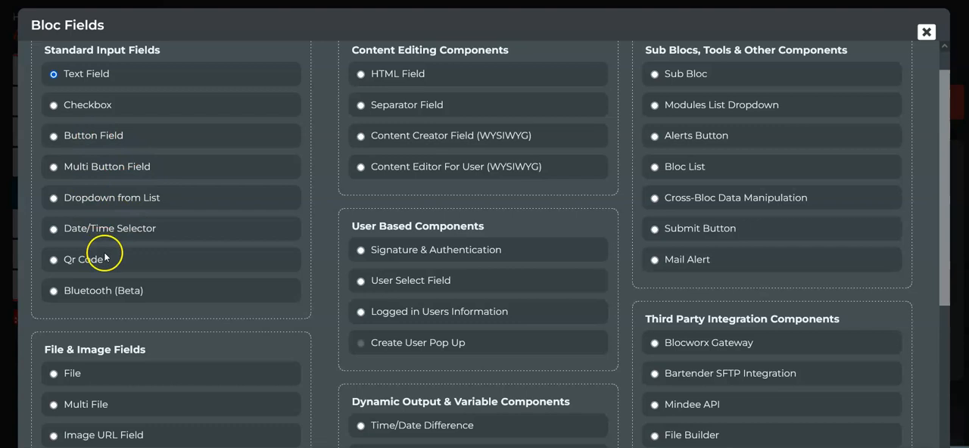
pyautogui.click(115, 162)
pyautogui.write('Laptops Repair Inc')
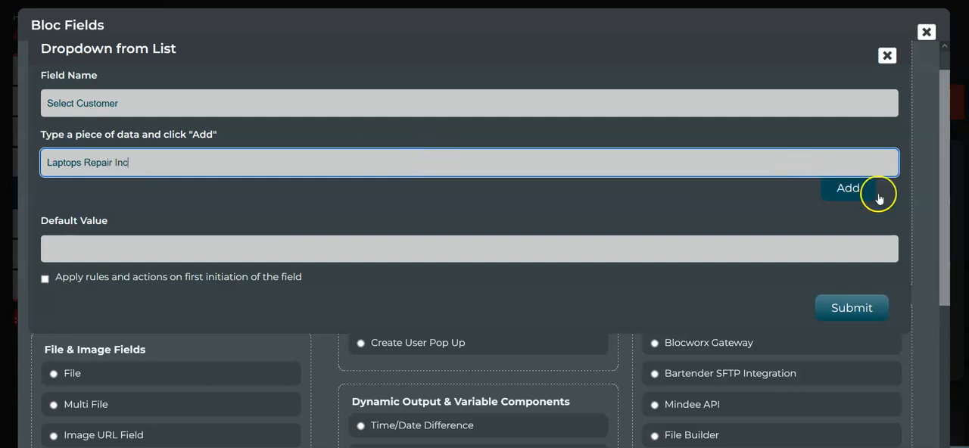
pyautogui.click(839, 187)
pyautogui.click(281, 166)
pyautogui.write('Customer 2')
pyautogui.click(825, 182)
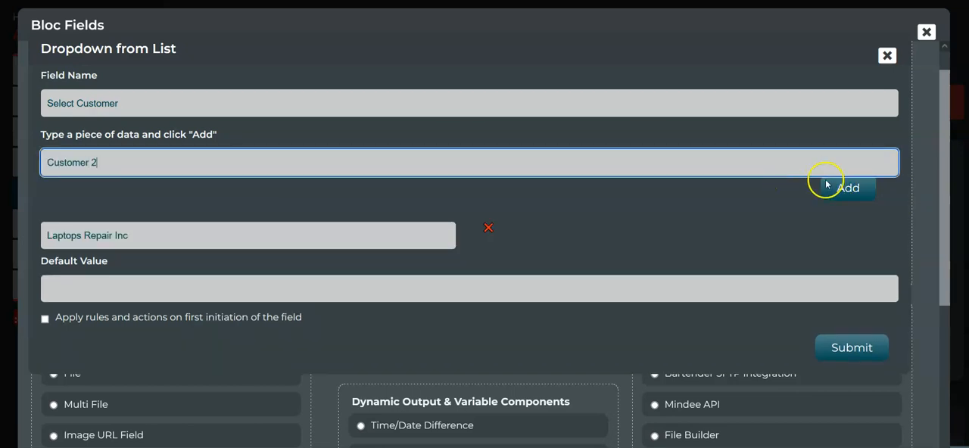
pyautogui.click(848, 390)
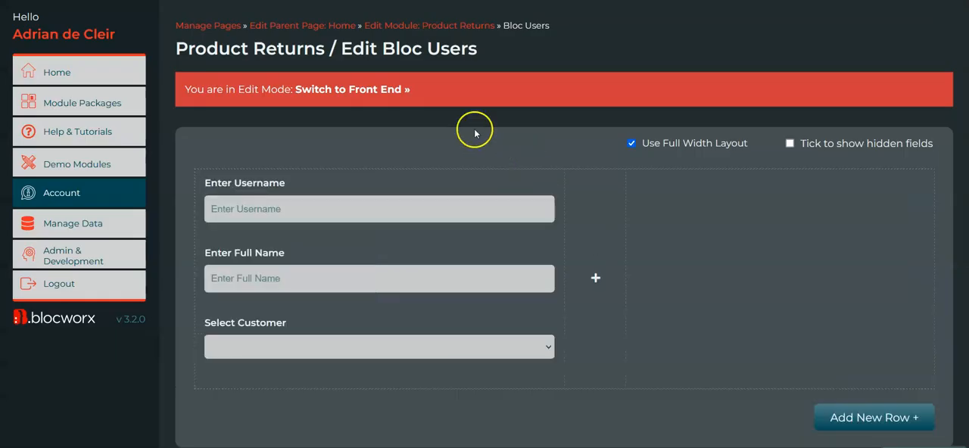
# - Add a second element, 6/12ths (Half Size) wide, beside the existing fields in the same row
pyautogui.click(594, 278)
pyautogui.click(639, 221)
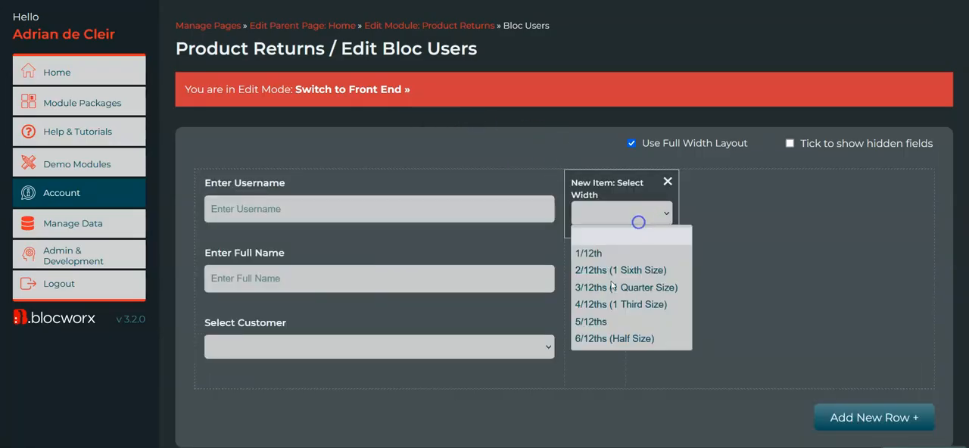
pyautogui.click(634, 346)
# - Set up a Create User Pop Up field in the second element, named Add User with the button text Add User Now
pyautogui.click(602, 381)
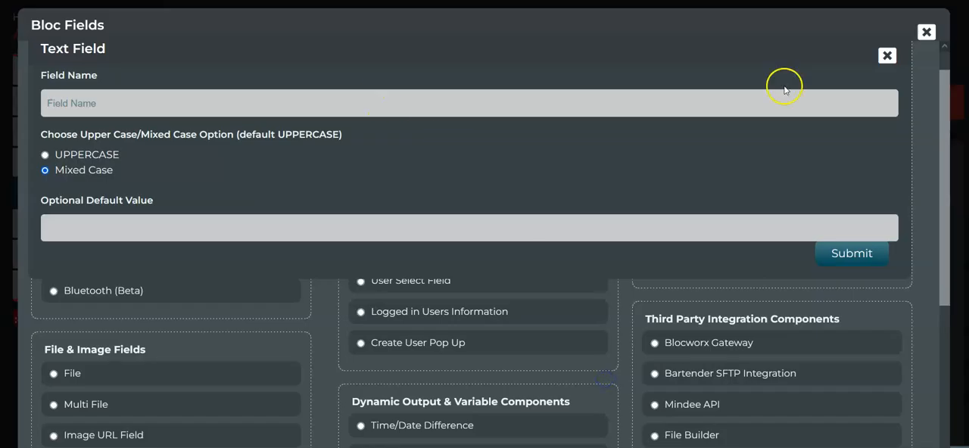
pyautogui.click(888, 55)
pyautogui.click(436, 342)
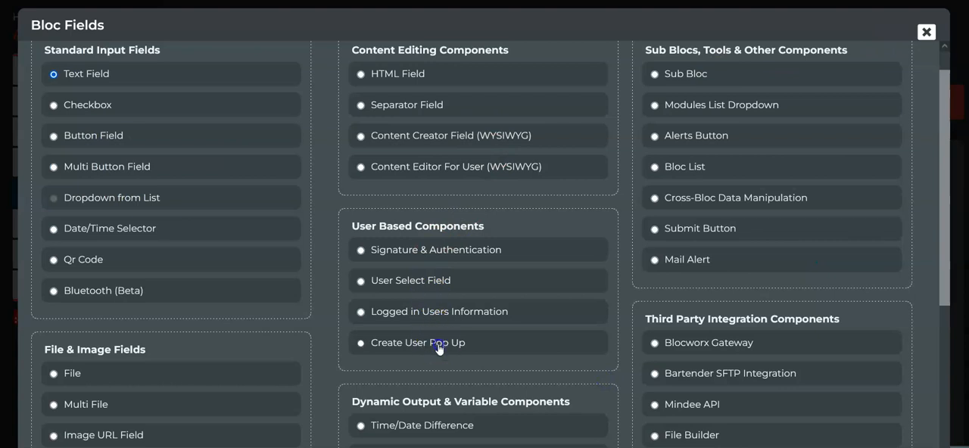
pyautogui.click(102, 87)
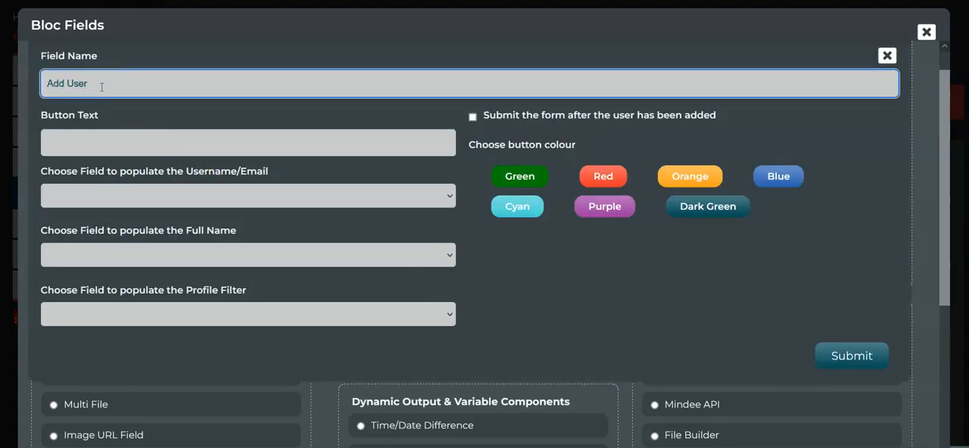
pyautogui.click(99, 146)
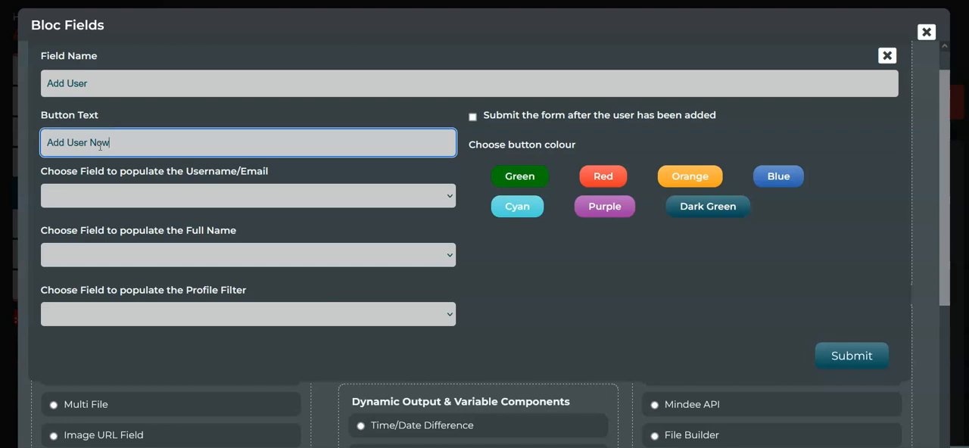
# - Map username to Enter Username, full name to Enter Full Name and profile filter to Select Customer, choose an orange button, and submit the field
pyautogui.click(124, 197)
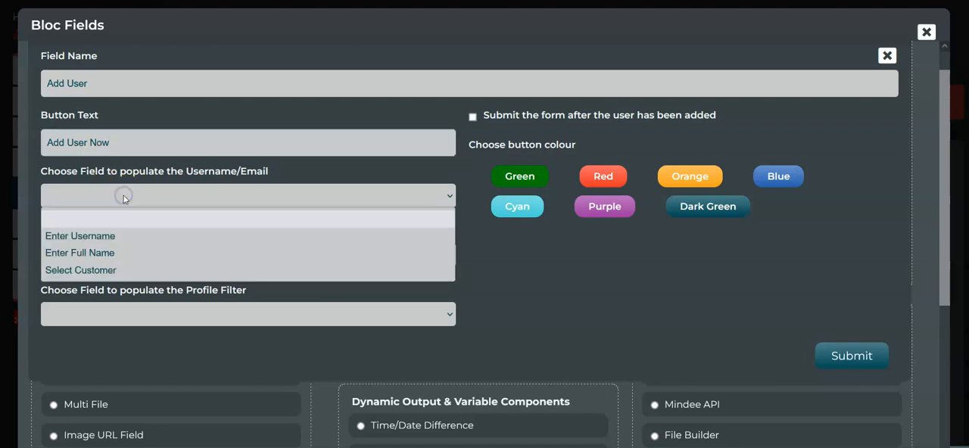
pyautogui.click(125, 236)
pyautogui.click(158, 255)
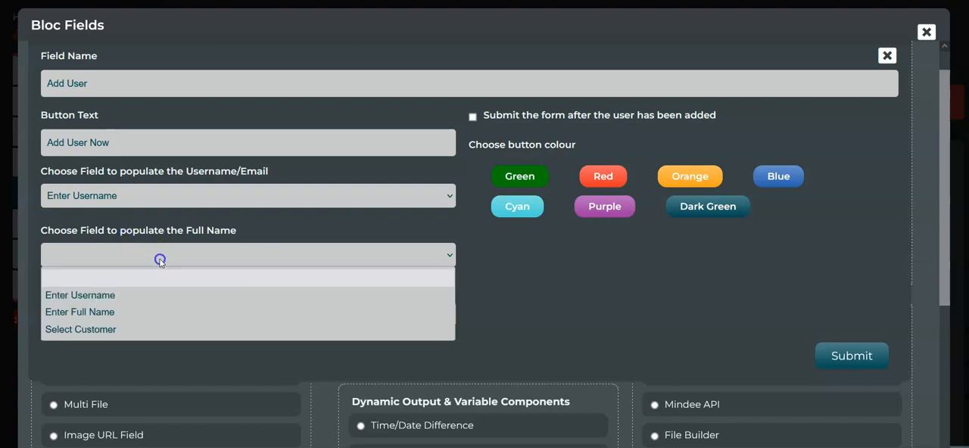
pyautogui.click(178, 311)
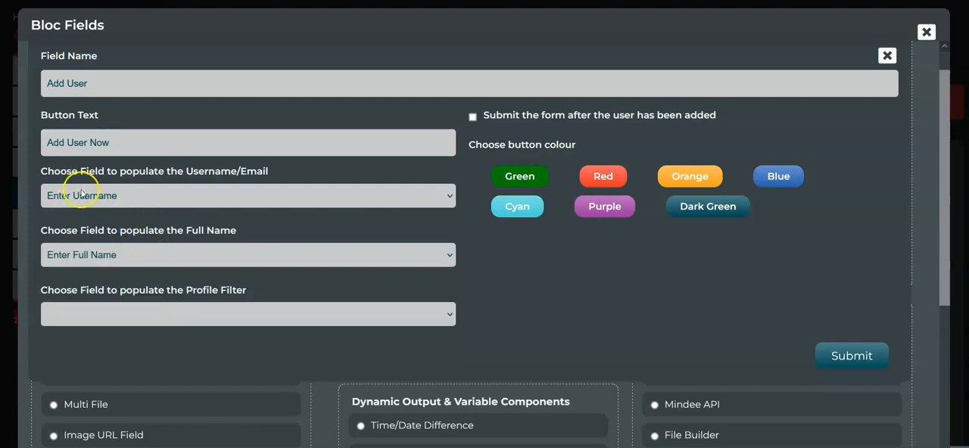
pyautogui.click(172, 313)
pyautogui.click(157, 388)
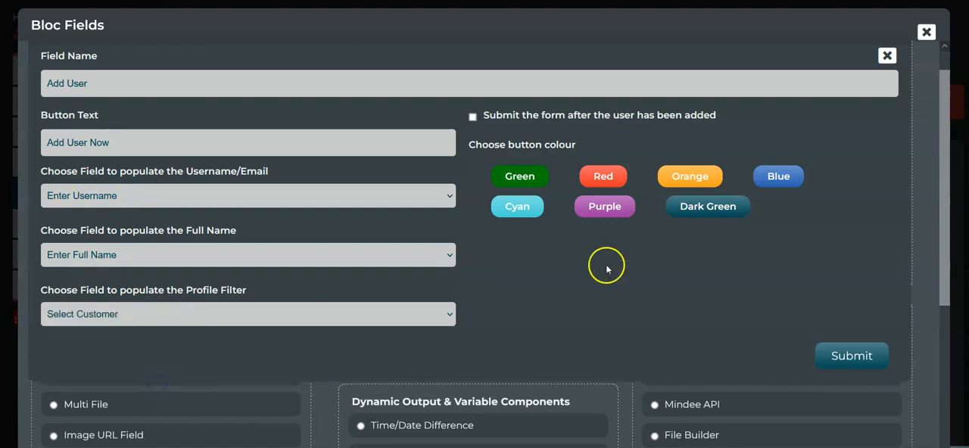
pyautogui.click(695, 180)
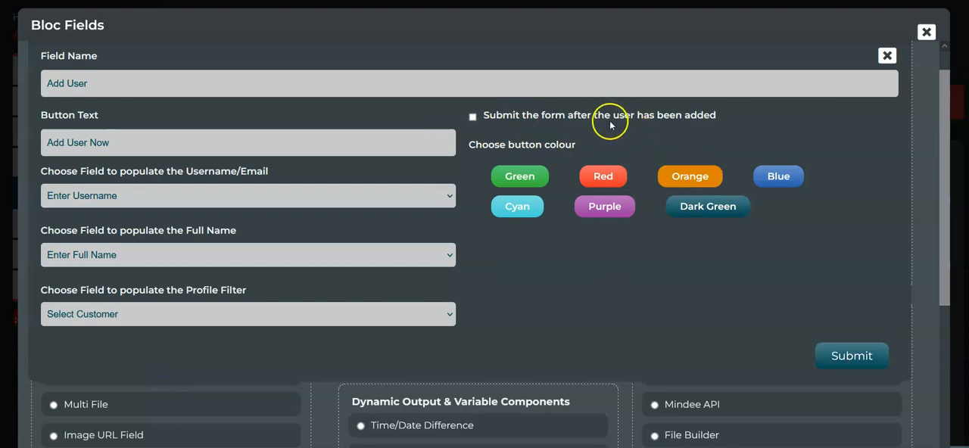
pyautogui.click(871, 354)
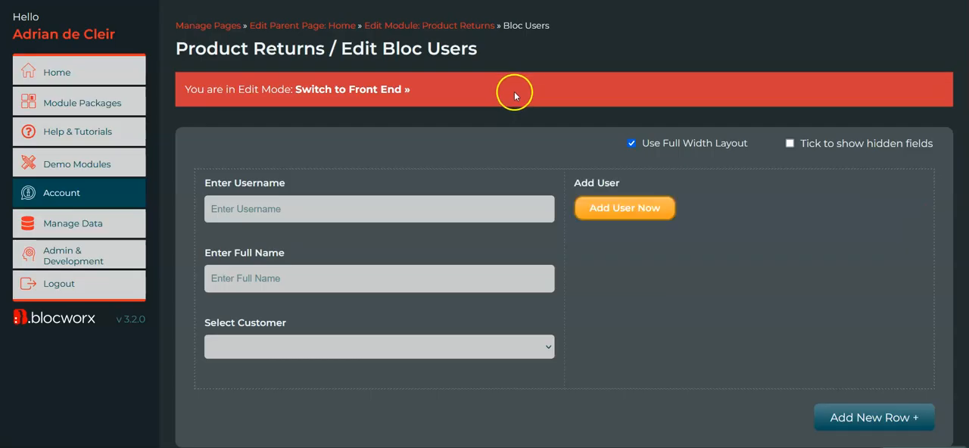
# - Reopen the Add User field for editing, review its Create User Pop Up settings and close it without changes
pyautogui.moveTo(634, 202)
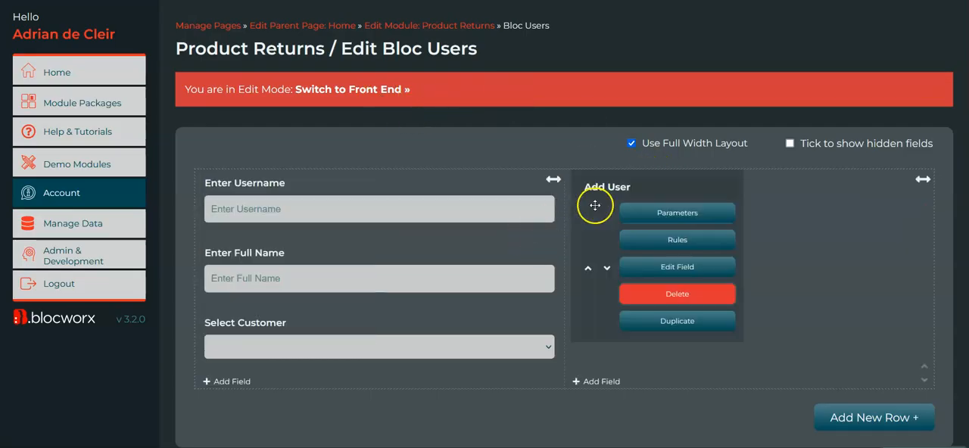
pyautogui.click(696, 269)
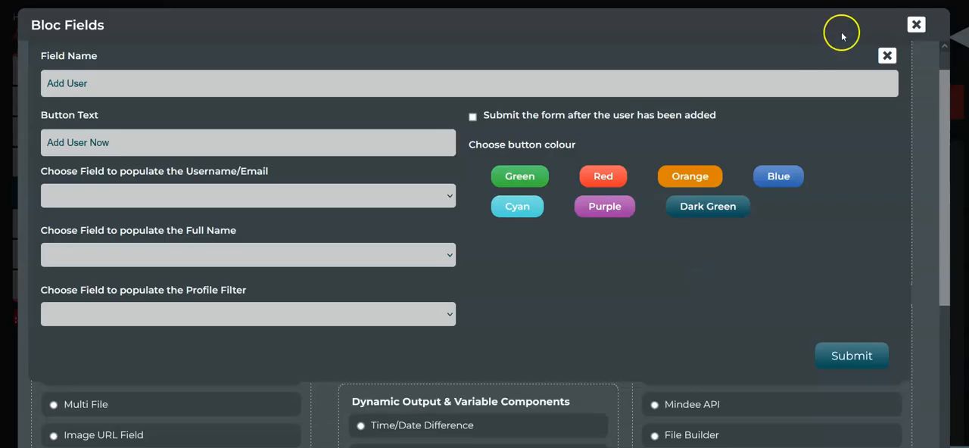
pyautogui.click(887, 56)
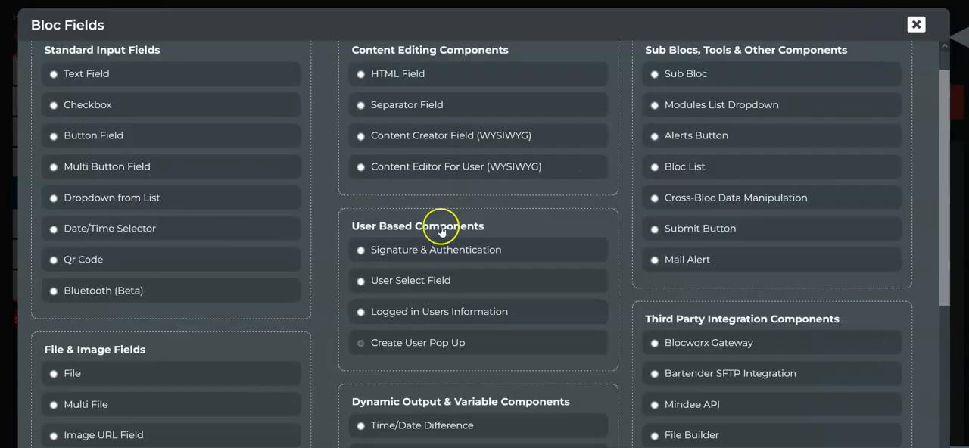
pyautogui.click(445, 344)
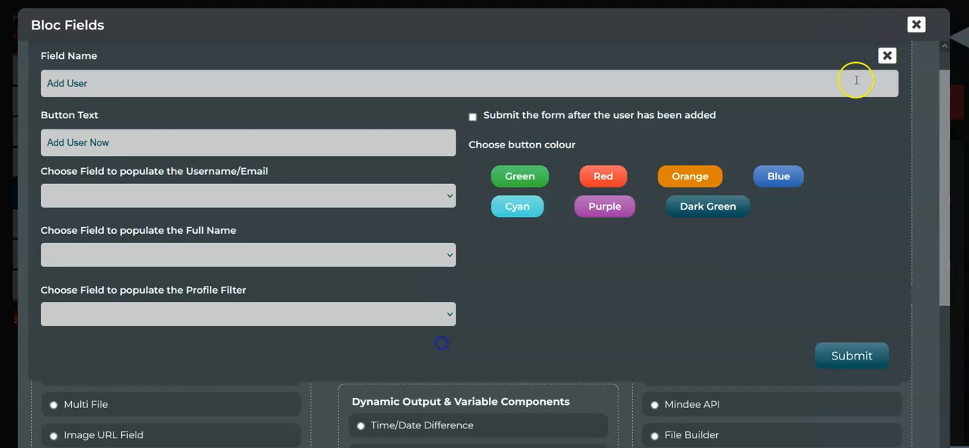
pyautogui.click(917, 25)
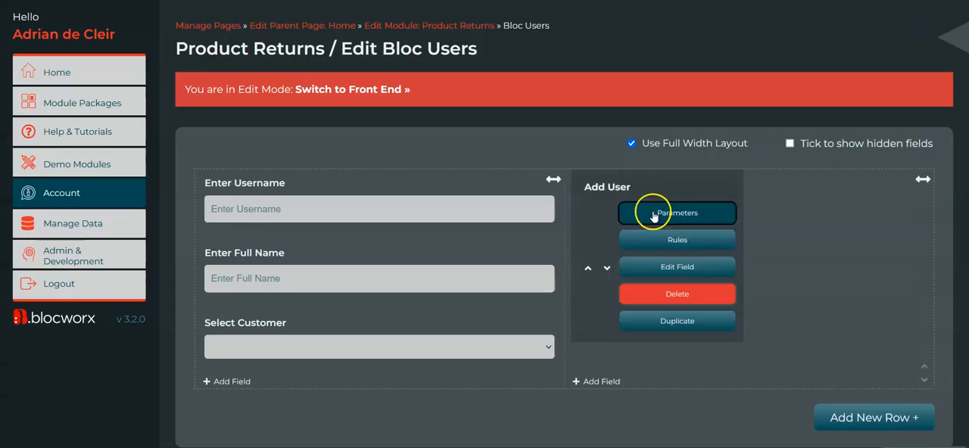
# - Hide the label for the Add User field through its parameters and close them
pyautogui.click(703, 211)
pyautogui.scroll(-10, 863, 195)
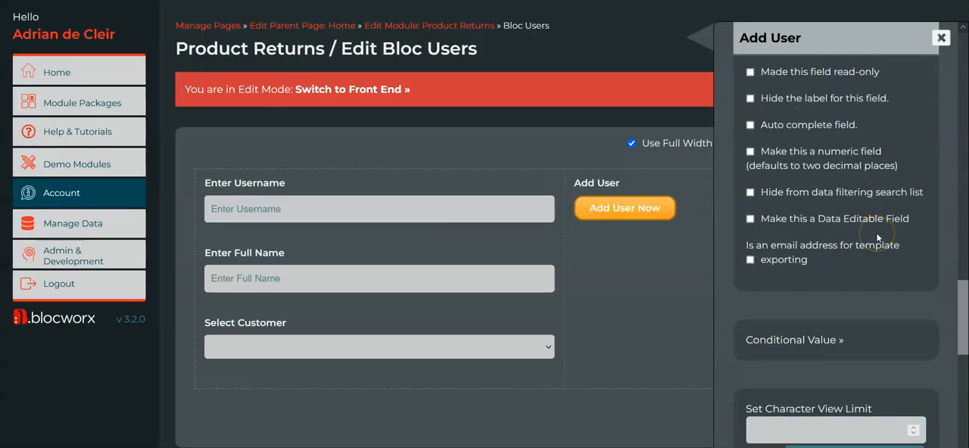
pyautogui.scroll(1, 826, 192)
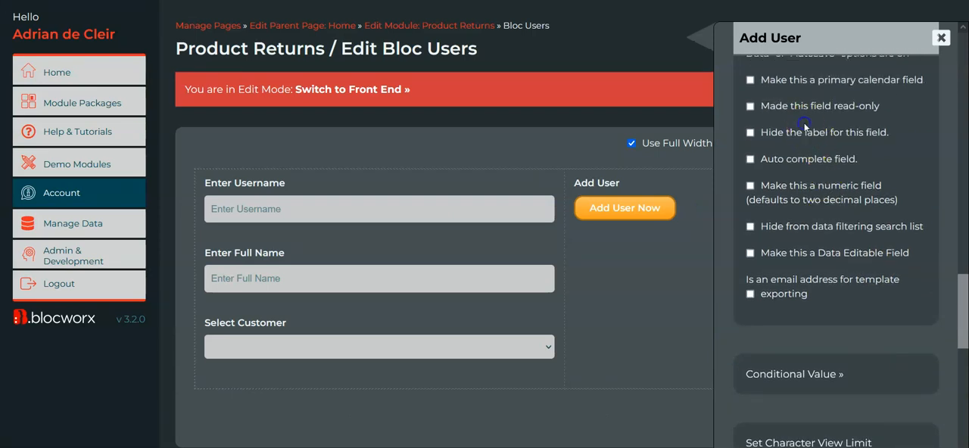
pyautogui.click(939, 38)
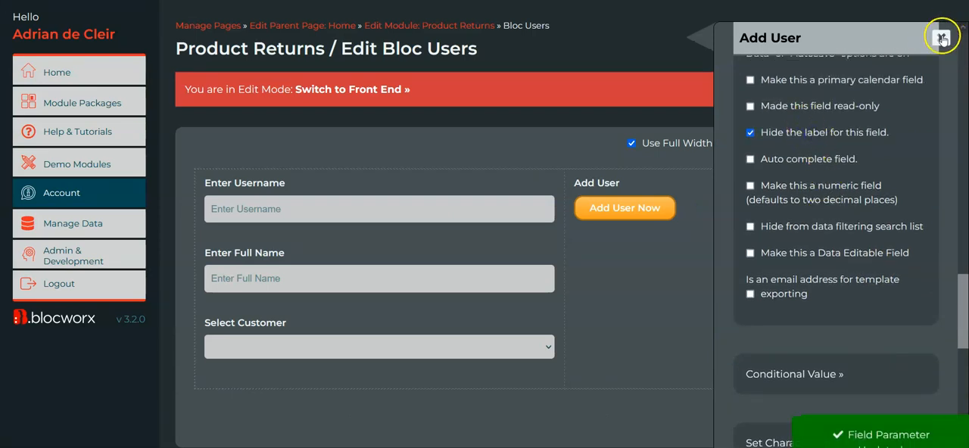
# - Hide the Submit button in the bloc's layout and visibility settings and switch to the front end
pyautogui.scroll(-2, 933, 223)
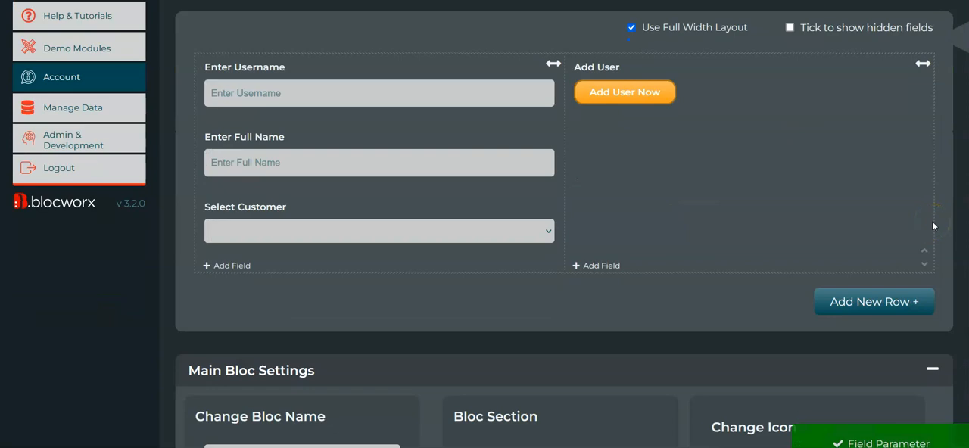
pyautogui.scroll(-5, 751, 321)
pyautogui.scroll(-15, 752, 323)
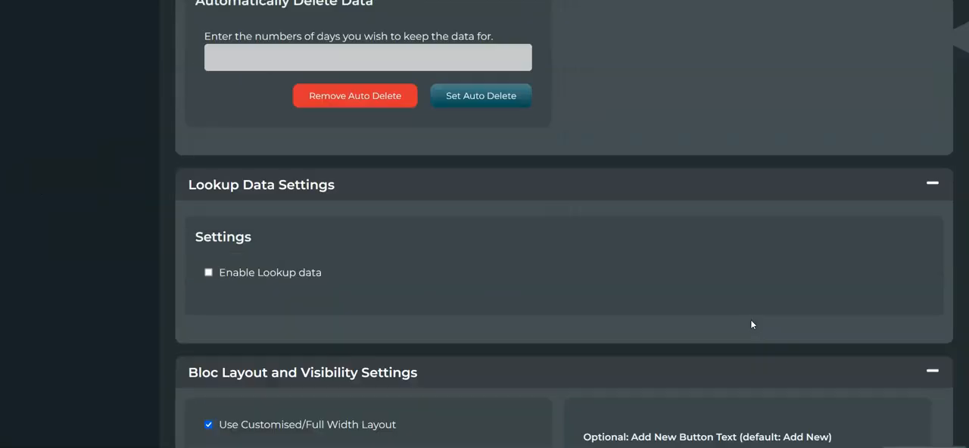
pyautogui.scroll(2, 750, 319)
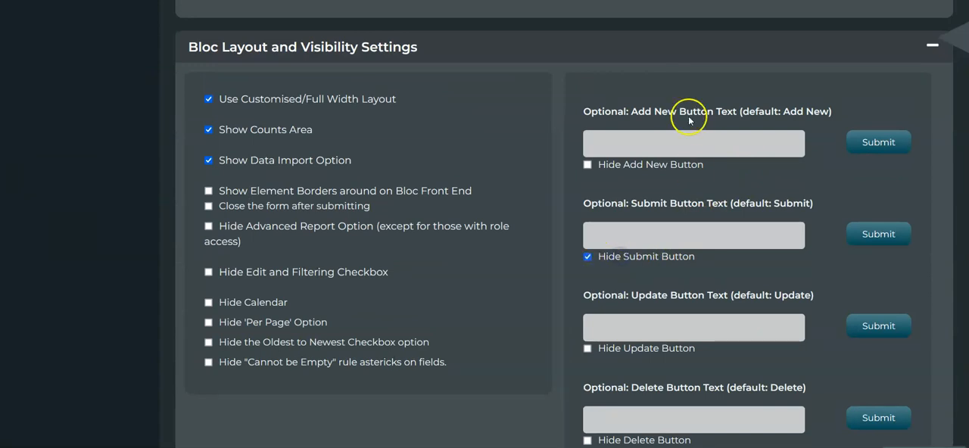
pyautogui.scroll(3, 748, 140)
pyautogui.scroll(20, 748, 141)
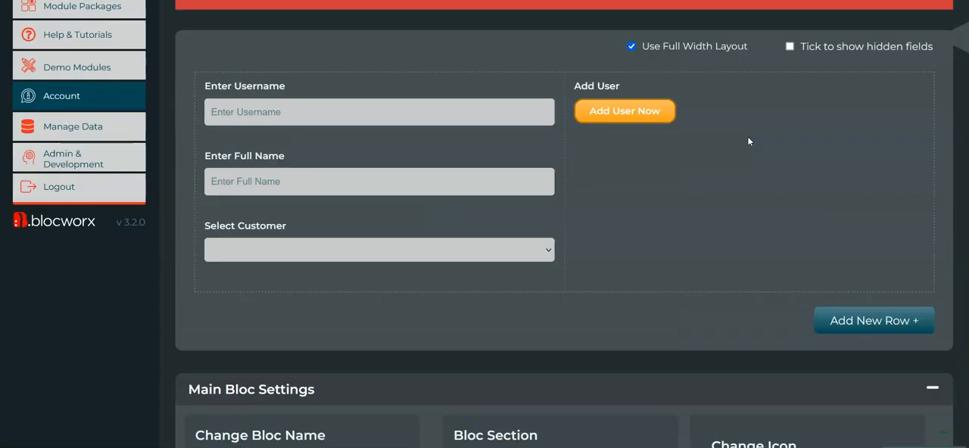
pyautogui.scroll(3, 748, 141)
pyautogui.click(361, 157)
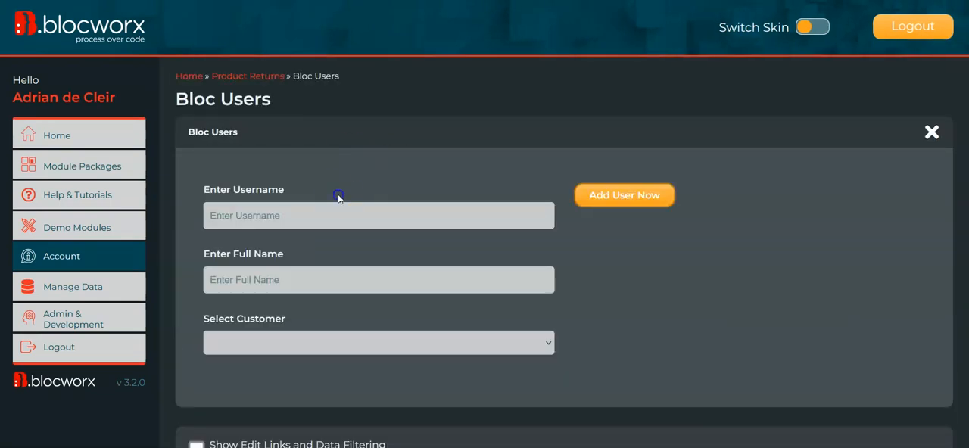
# - Fill in the Bloc Users form with username user1234, full name User 123 and customer Customer 2
pyautogui.click(322, 222)
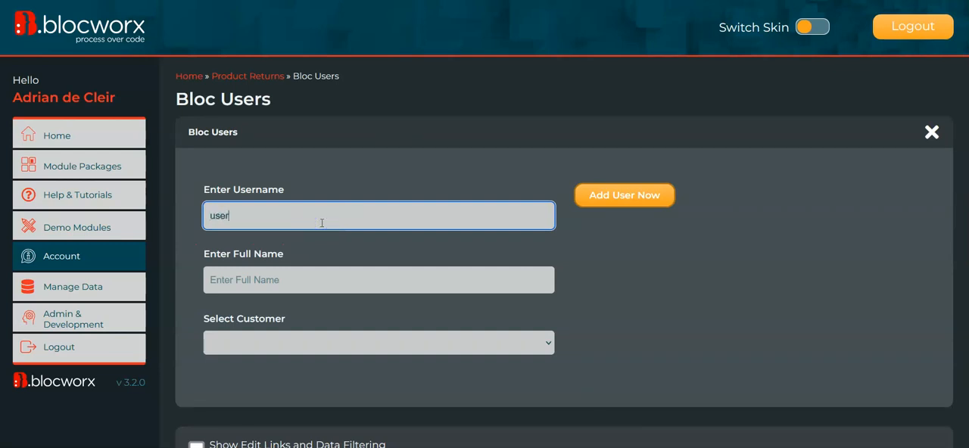
pyautogui.press('Tab')
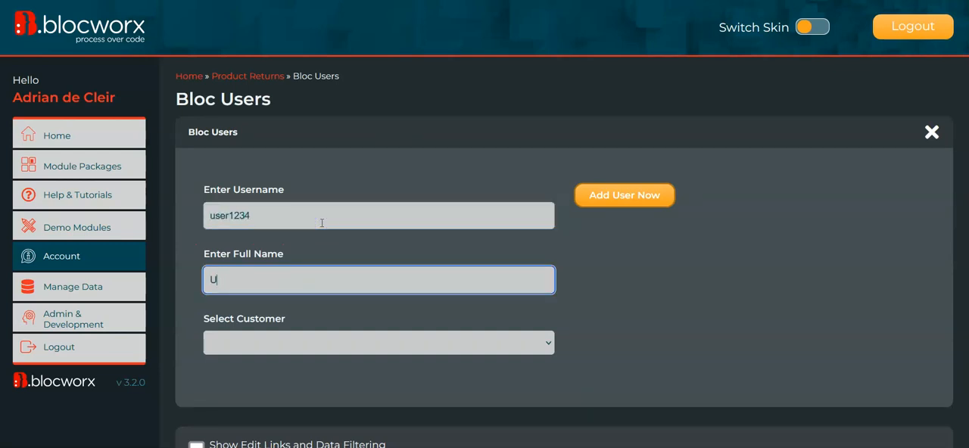
pyautogui.write('User 123')
pyautogui.click(327, 343)
pyautogui.click(317, 402)
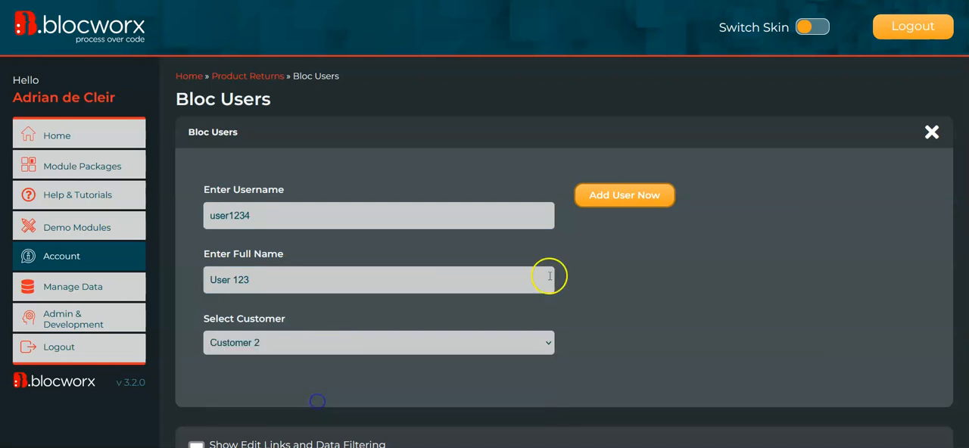
# - Open the new user form with Add User Now and enter the user's email address and the account password
pyautogui.click(646, 196)
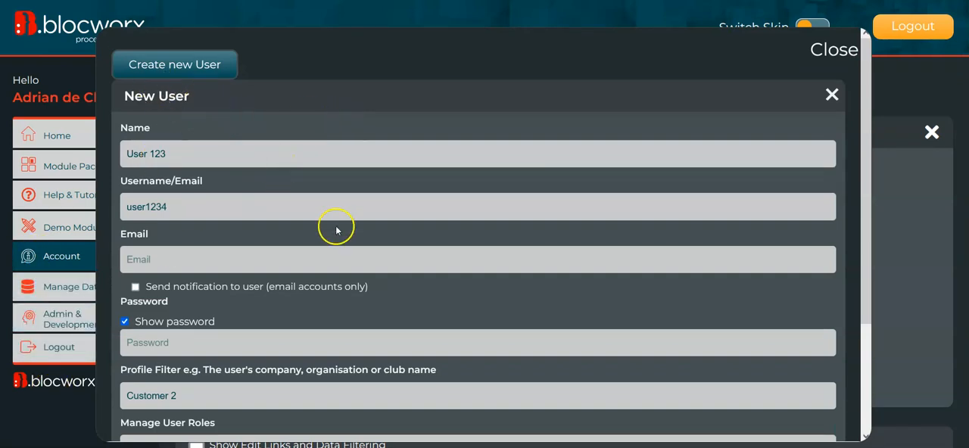
pyautogui.scroll(-1, 335, 227)
pyautogui.click(143, 228)
pyautogui.doubleClick(169, 180)
pyautogui.hotkey('ctrl', 'c')
pyautogui.click(162, 226)
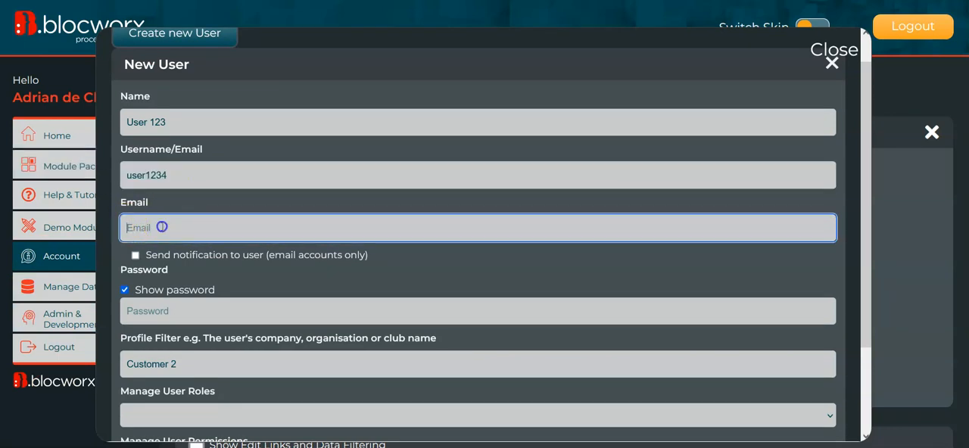
pyautogui.hotkey('ctrl', 'a')
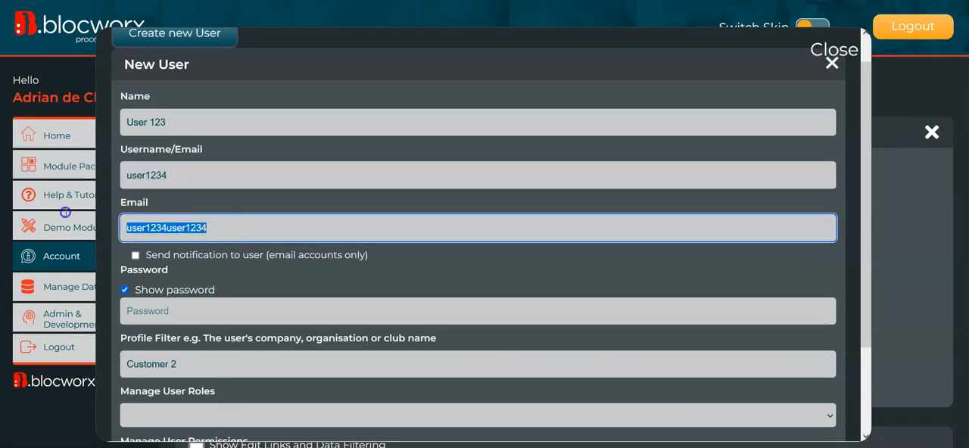
pyautogui.hotkey('ctrl', 'v')
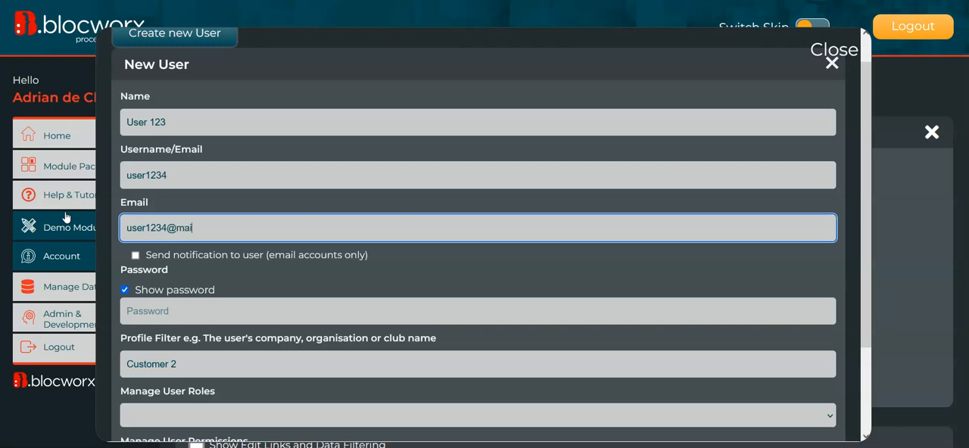
pyautogui.click(189, 318)
pyautogui.scroll(-1, 268, 297)
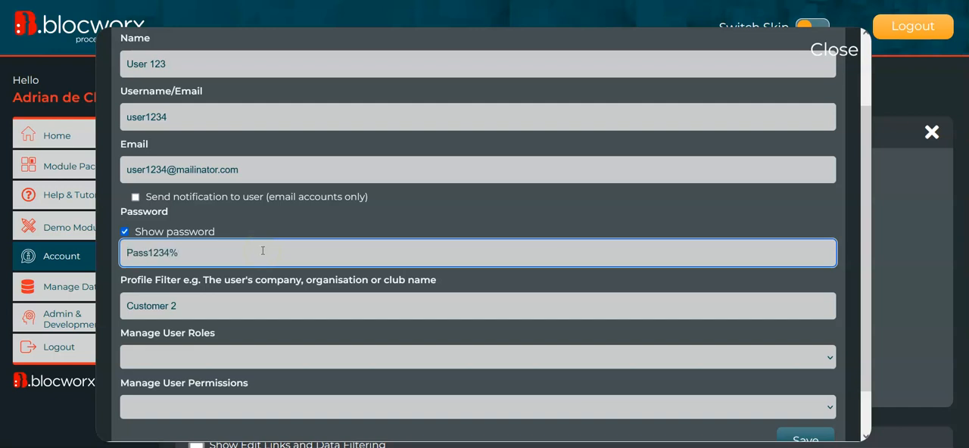
# - Review the New User form's prefilled name, username and profile filter and its role and permission options
pyautogui.click(174, 309)
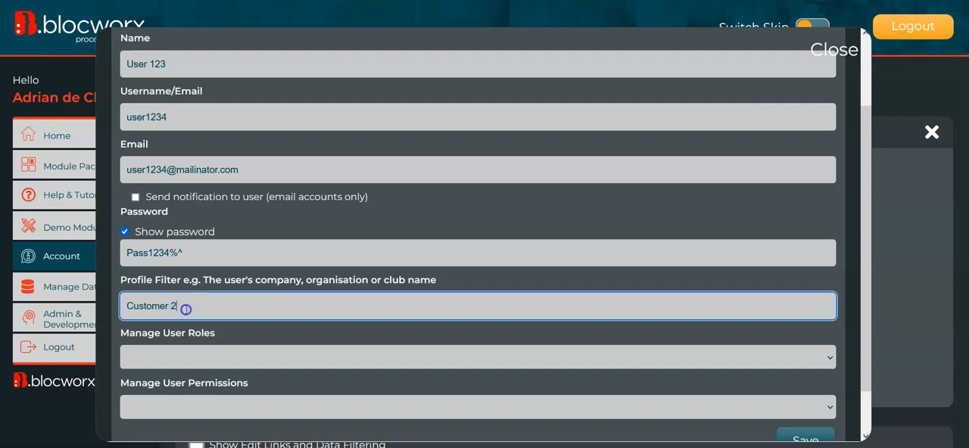
pyautogui.scroll(-1, 209, 311)
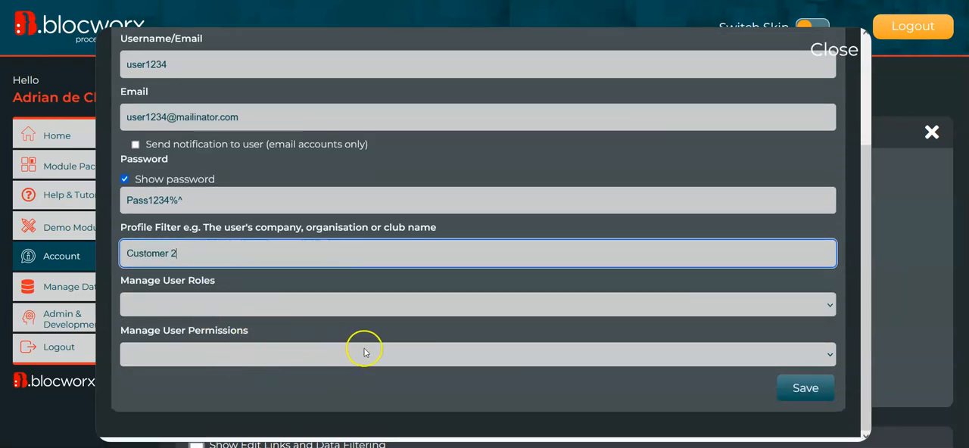
pyautogui.scroll(2, 379, 265)
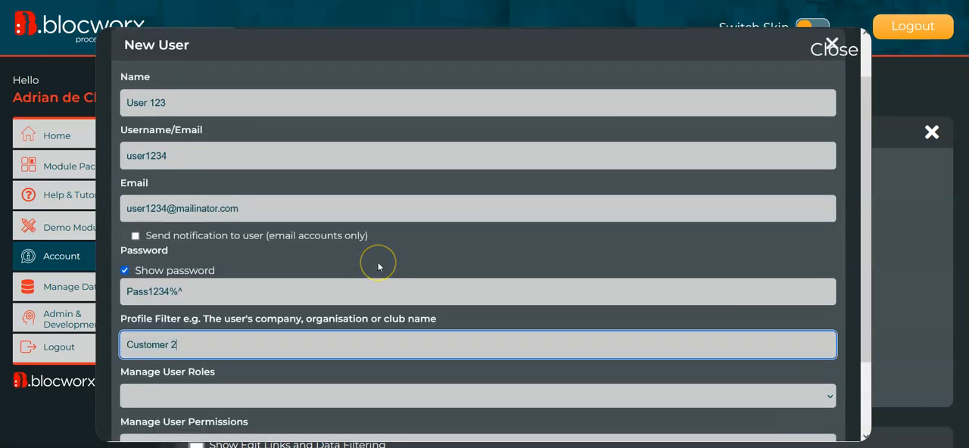
pyautogui.scroll(-2, 390, 295)
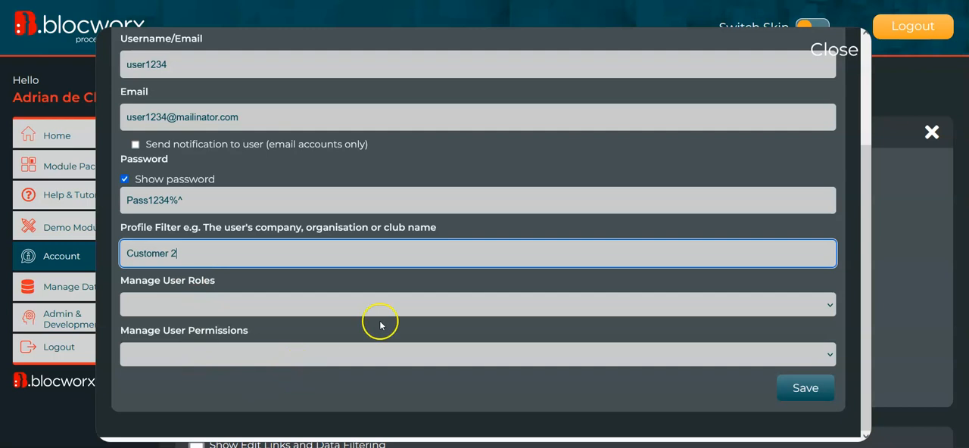
pyautogui.scroll(3, 378, 321)
pyautogui.scroll(-2, 381, 320)
pyautogui.scroll(-1, 398, 325)
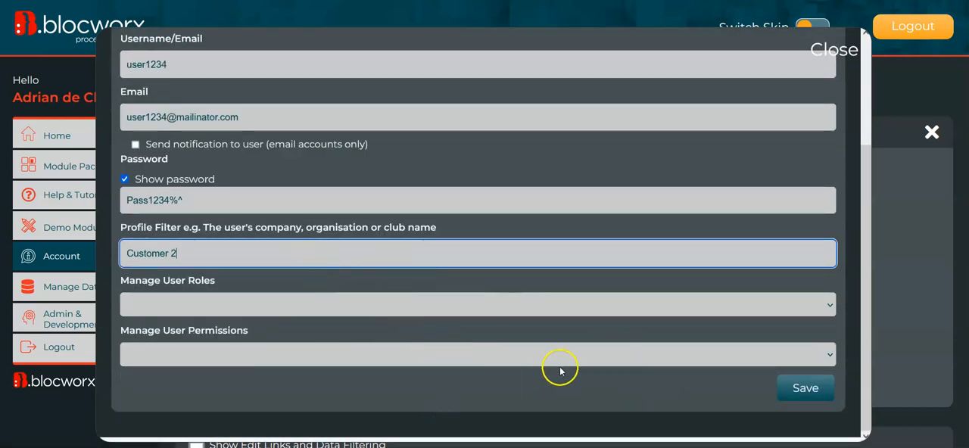
pyautogui.scroll(3, 378, 315)
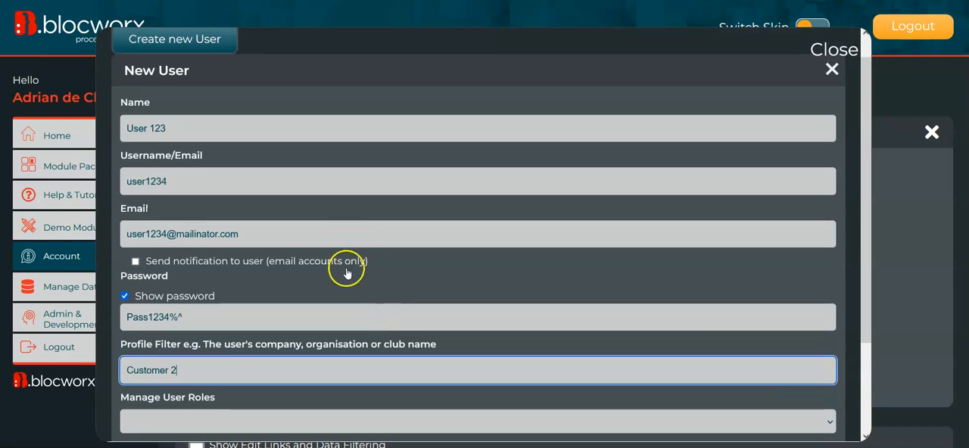
# - Save the new user and return to the Bloc Users form
pyautogui.scroll(-3, 346, 266)
pyautogui.click(813, 391)
pyautogui.click(592, 256)
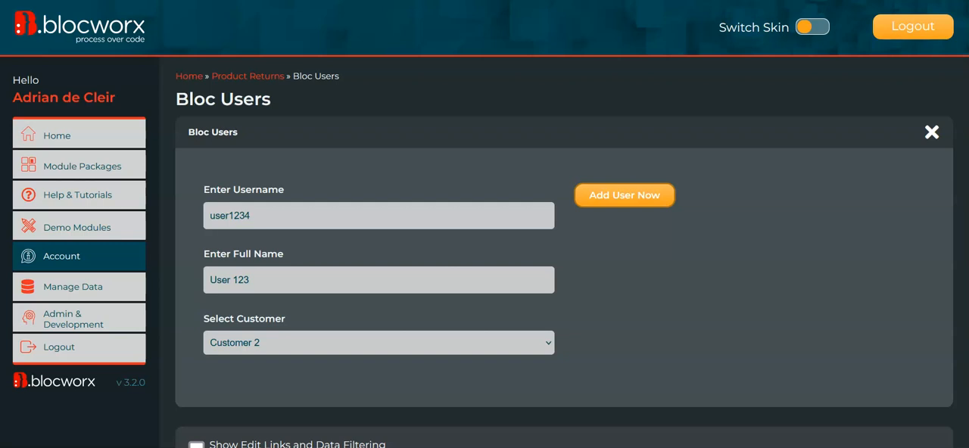
# - Edit the Add User field to submit the form after the user has been added, save it and return to the front end
pyautogui.scroll(-1, 564, 278)
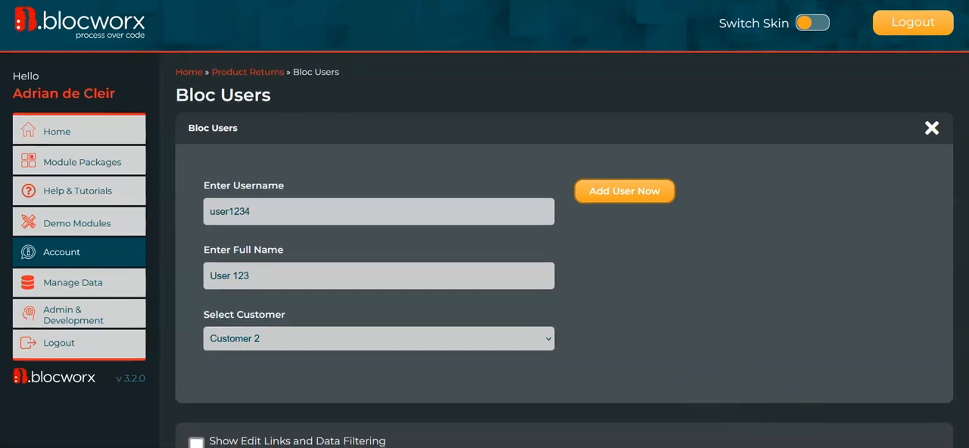
pyautogui.scroll(-10, 564, 227)
pyautogui.click(351, 439)
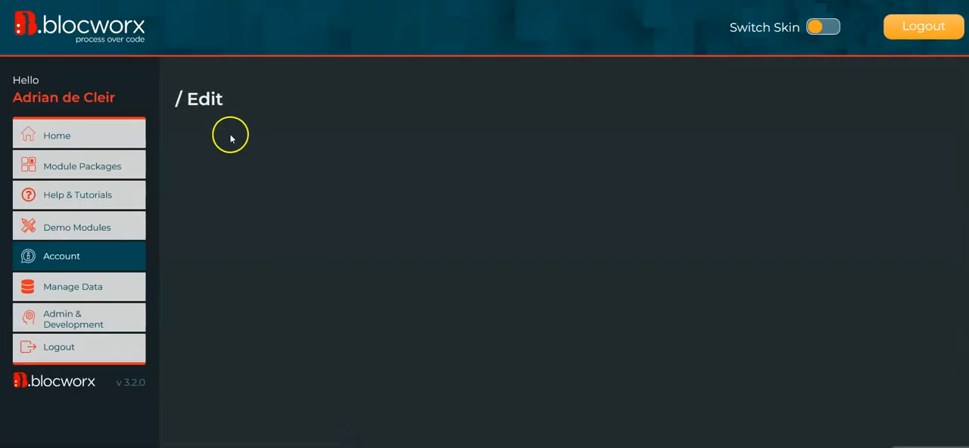
pyautogui.click(240, 256)
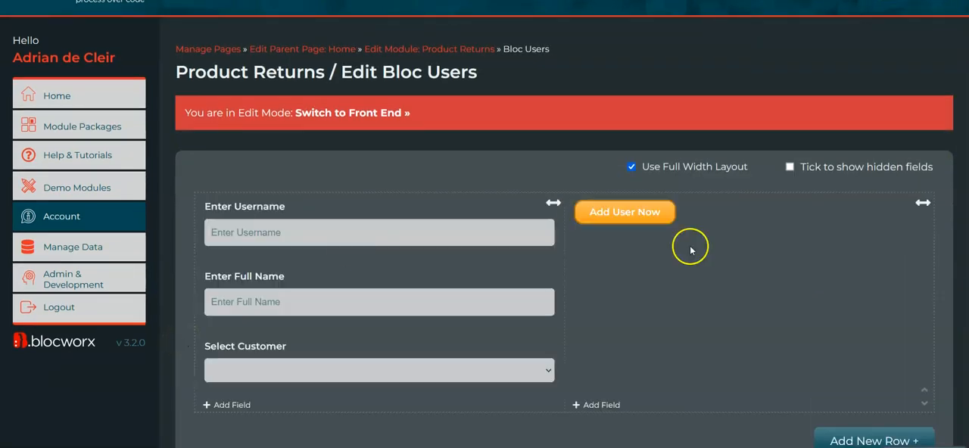
pyautogui.moveTo(638, 234)
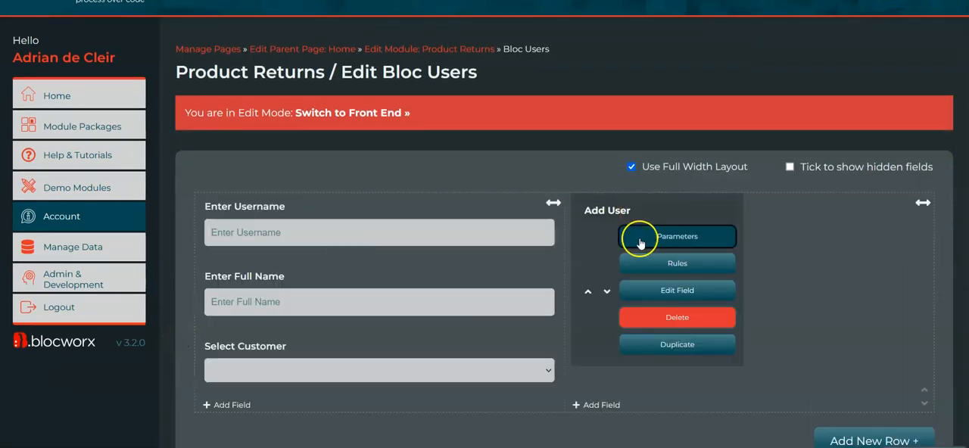
pyautogui.click(674, 284)
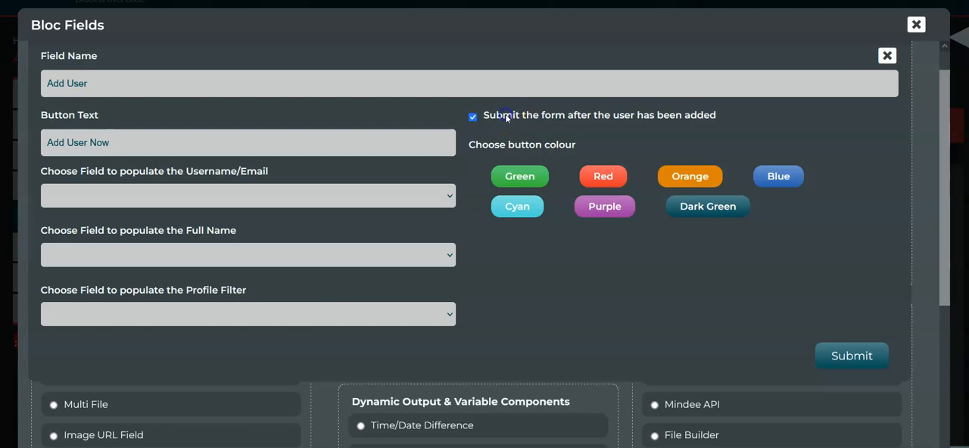
pyautogui.click(845, 358)
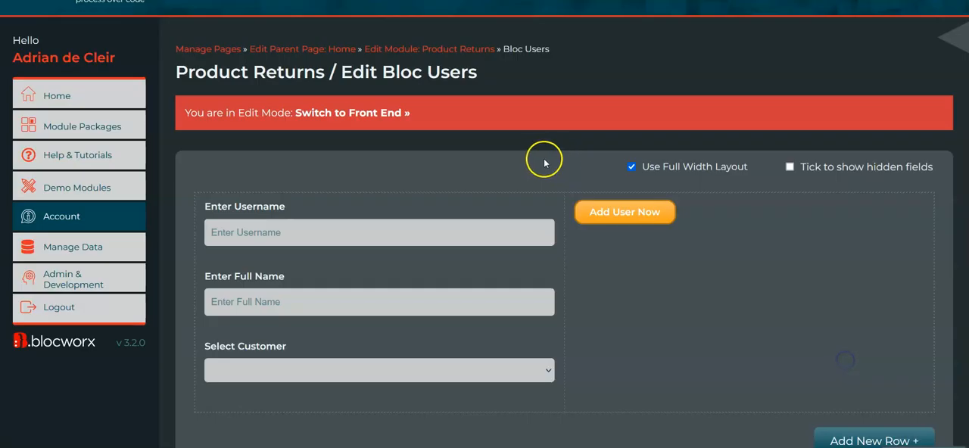
pyautogui.click(362, 113)
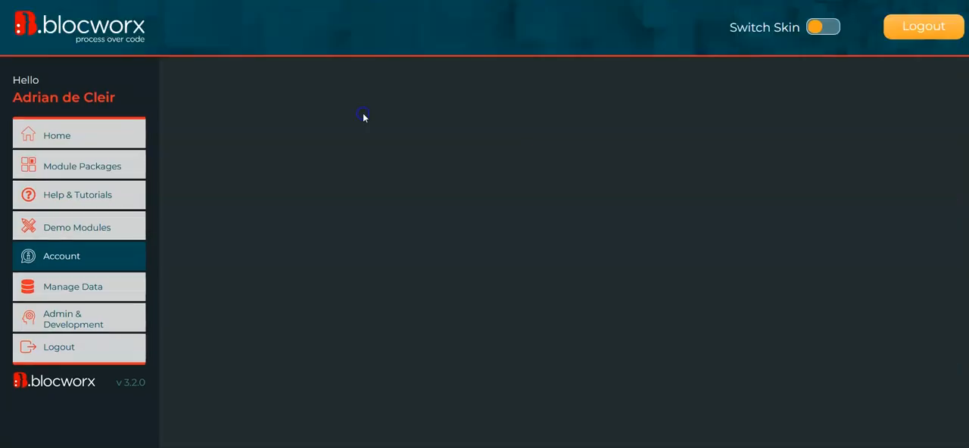
pyautogui.click(317, 207)
pyautogui.write('User 345')
pyautogui.press('Tab')
# - Fill in the Bloc Users form with username user456, full name User 456 and customer Laptops Repair Inc
pyautogui.tripleClick(286, 209)
pyautogui.write('user456')
pyautogui.press('Tab')
pyautogui.write('User 34')
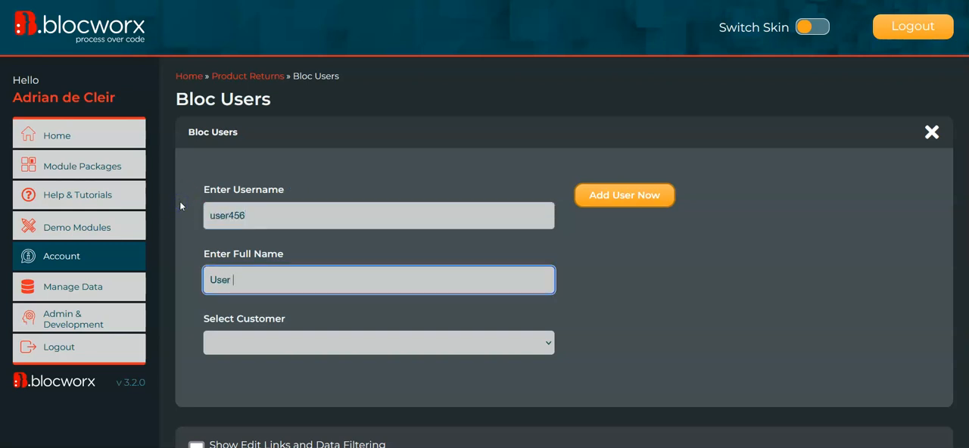
pyautogui.press('BackSpace')
pyautogui.press('BackSpace')
pyautogui.write('456')
pyautogui.click(282, 352)
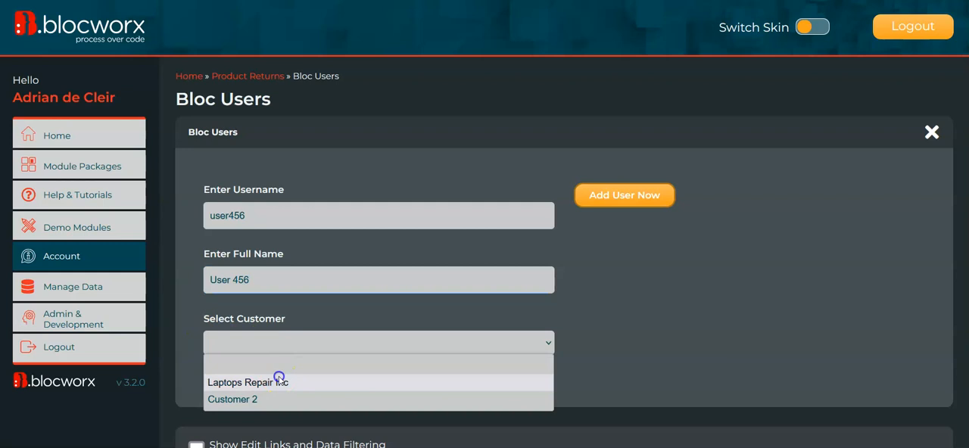
pyautogui.click(277, 381)
# - Add the new user with an account password from the Bloc Users form, save it and check the submitted record
pyautogui.click(643, 189)
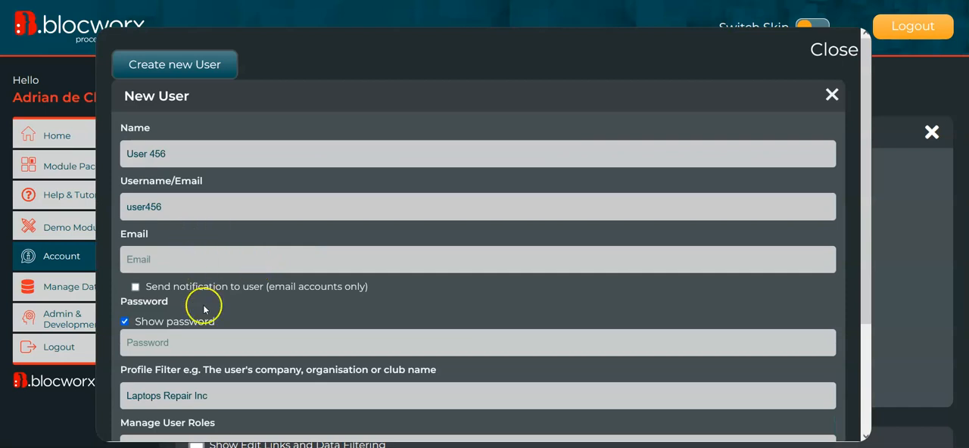
pyautogui.scroll(-1, 201, 299)
pyautogui.click(173, 258)
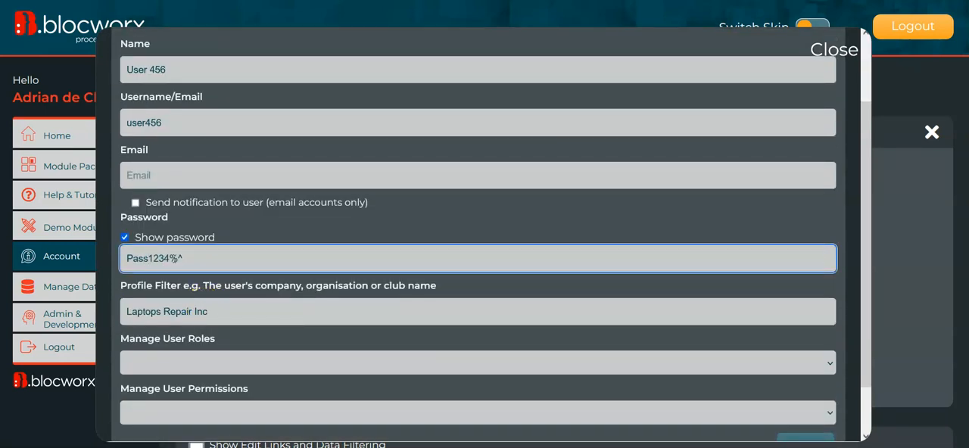
pyautogui.scroll(-1, 477, 265)
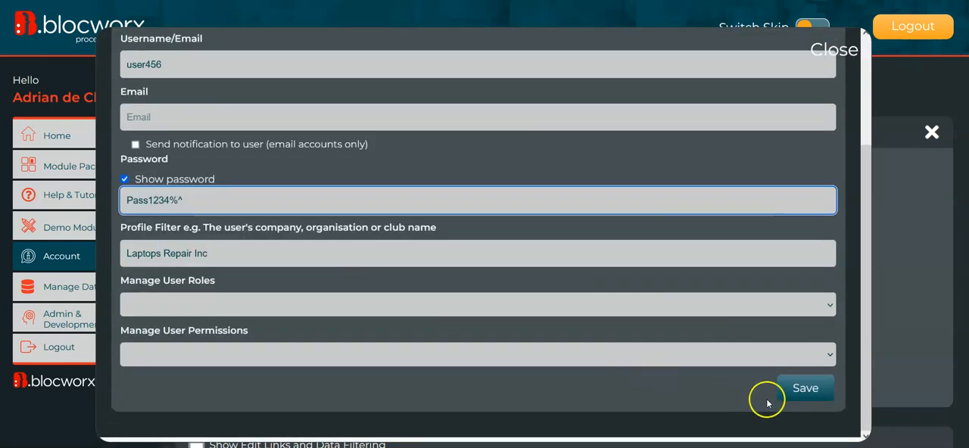
pyautogui.click(815, 392)
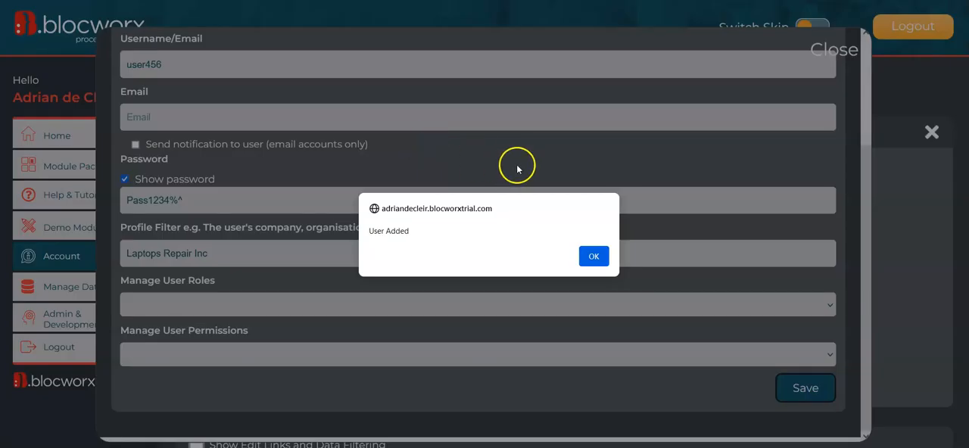
pyautogui.click(595, 257)
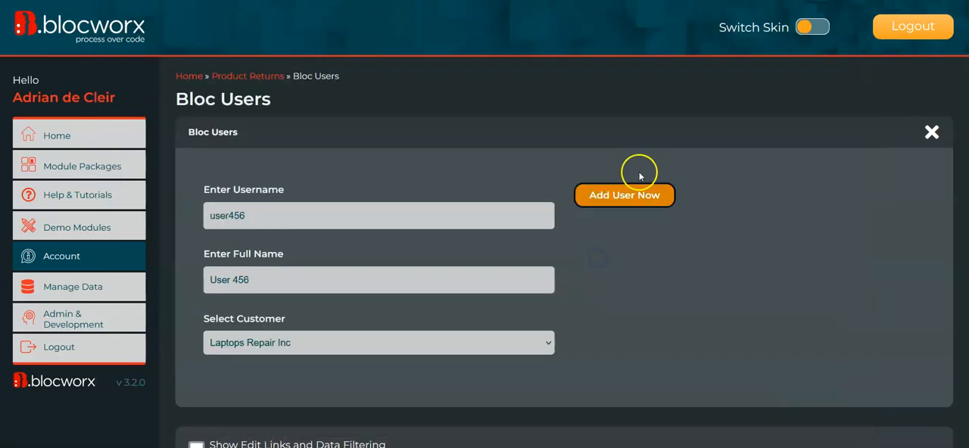
pyautogui.scroll(-3, 727, 206)
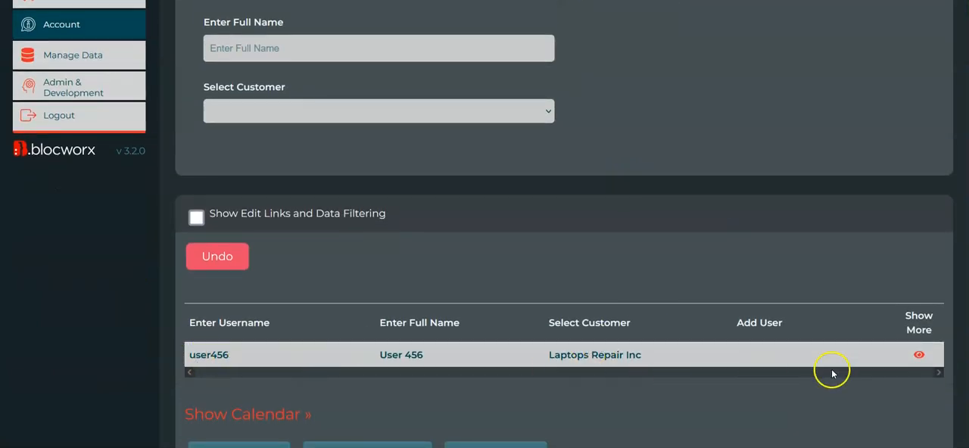
pyautogui.scroll(2, 757, 346)
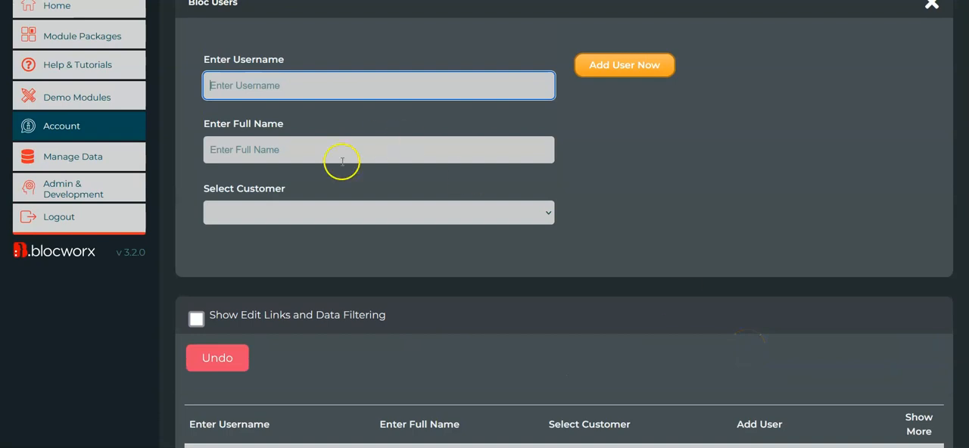
# - Switch Bloc Users to edit mode despite its live data and open the bloc field types from the Add User field's settings
pyautogui.scroll(2, 613, 167)
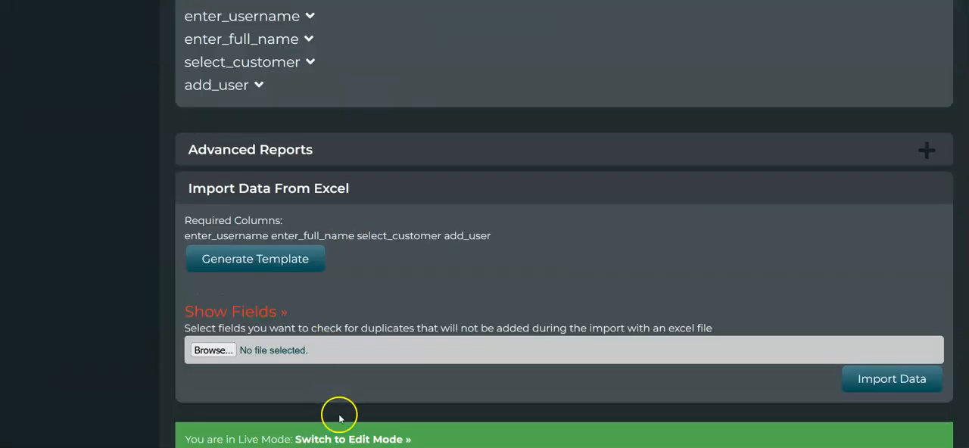
pyautogui.click(369, 440)
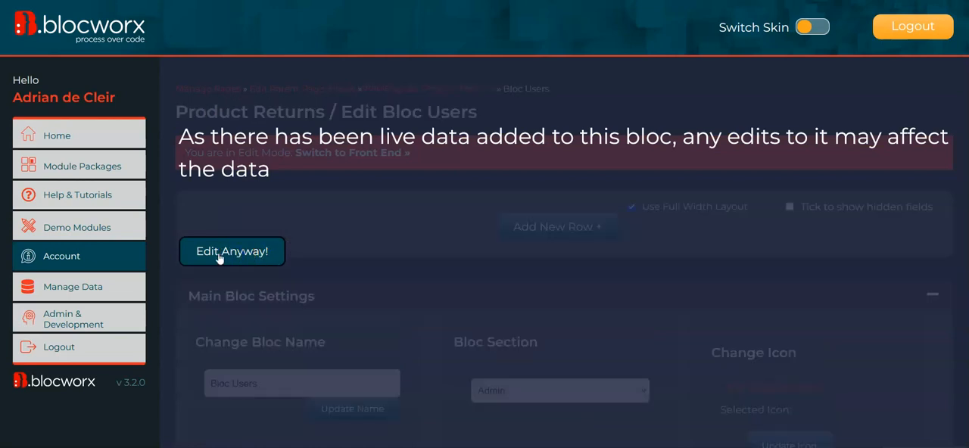
pyautogui.click(237, 259)
pyautogui.scroll(-3, 519, 143)
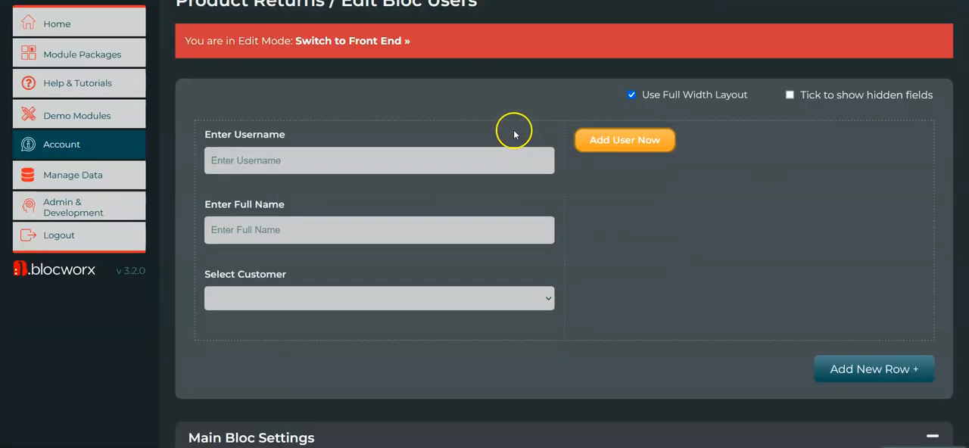
pyautogui.moveTo(614, 160)
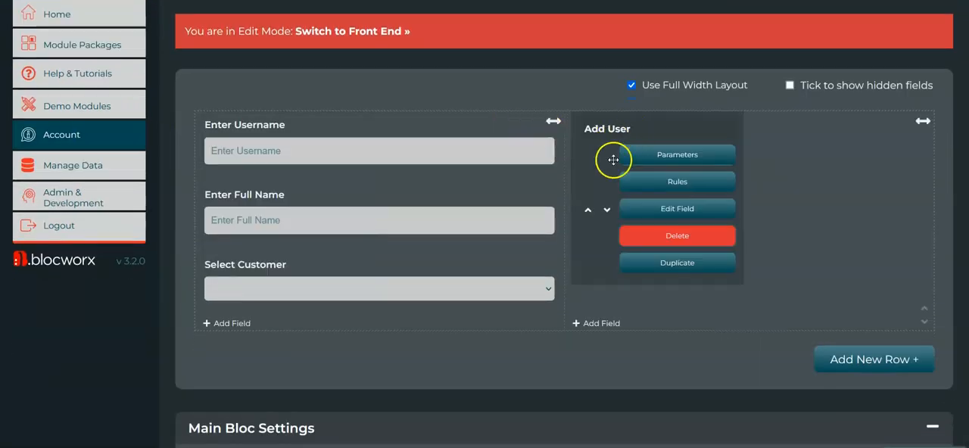
pyautogui.click(695, 209)
pyautogui.click(886, 45)
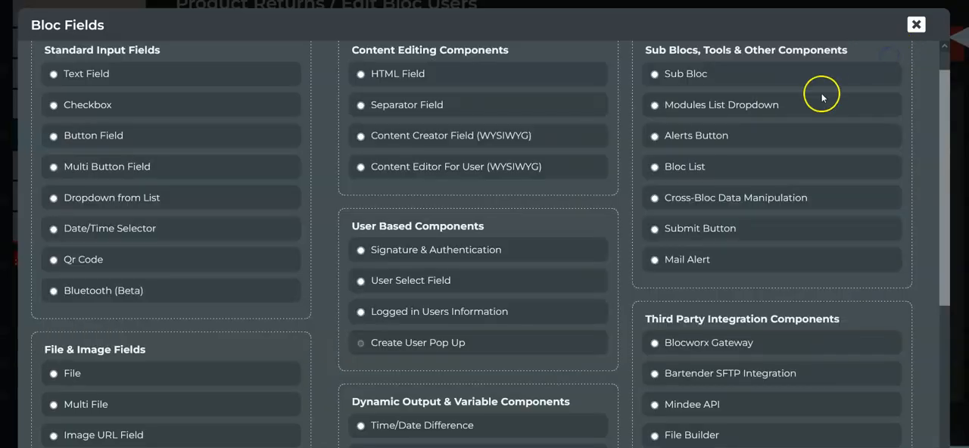
# - Review the available bloc field types across the input, user-based, linked data, integration and chart categories
pyautogui.scroll(-2, 766, 191)
pyautogui.scroll(-2, 766, 206)
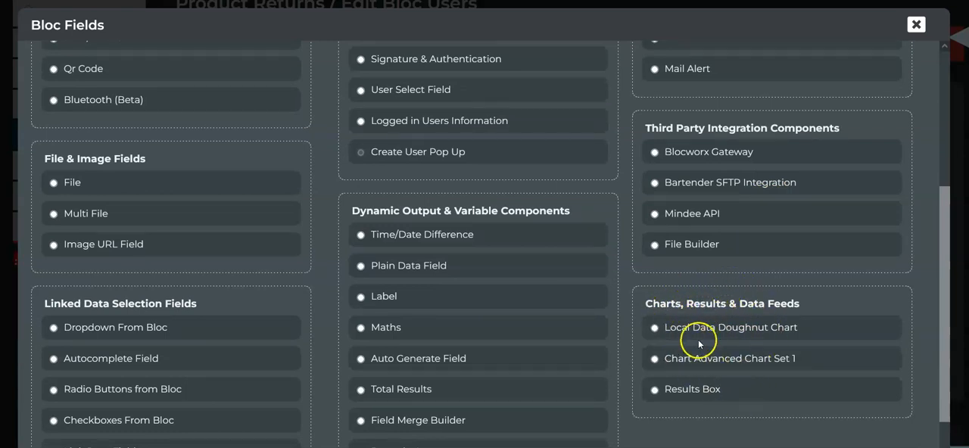
pyautogui.scroll(1, 772, 310)
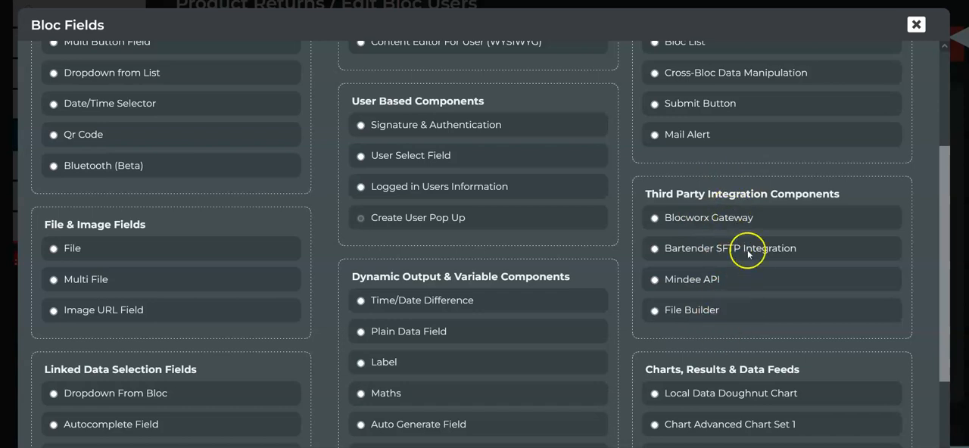
pyautogui.scroll(4, 733, 218)
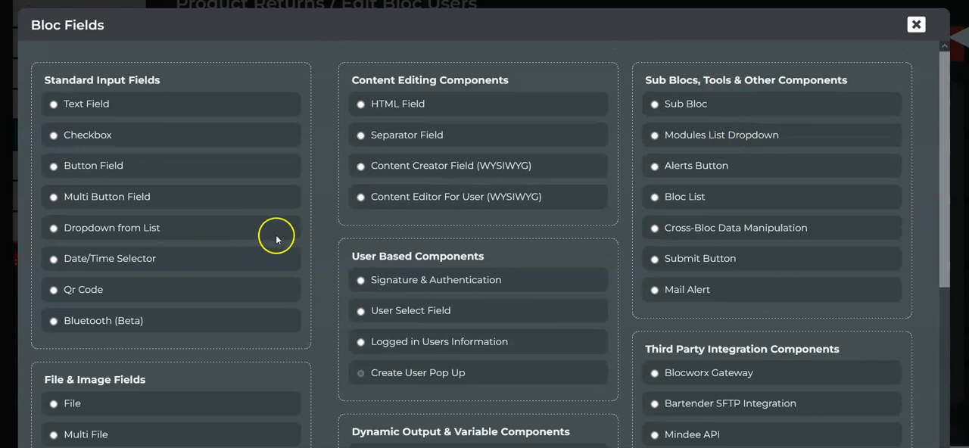
pyautogui.scroll(-5, 281, 255)
pyautogui.scroll(5, 716, 189)
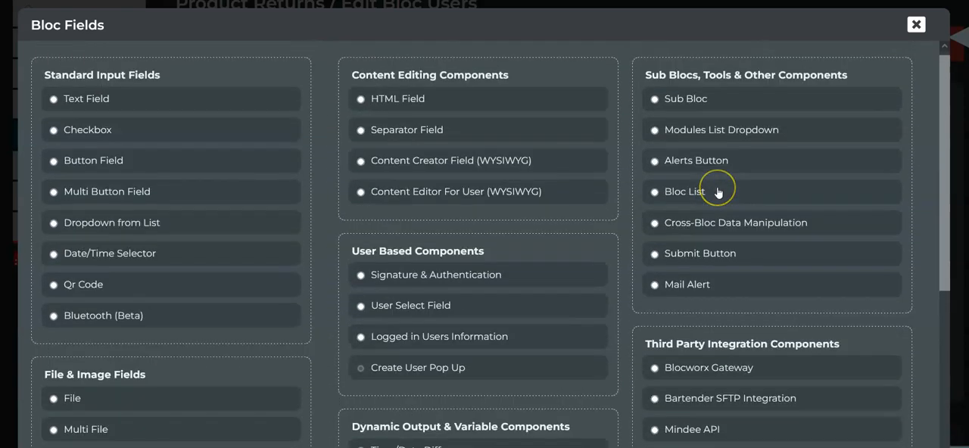